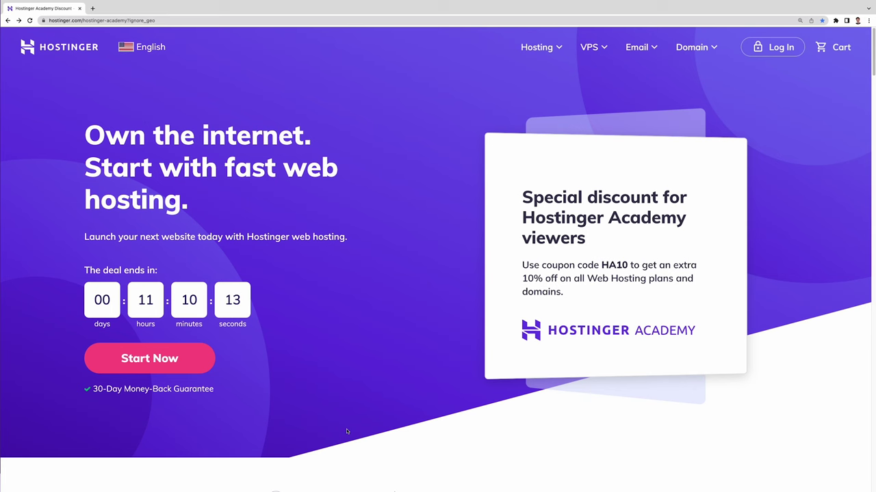
Show the WordPress hosting plans and select the WordPress Starter plan
{"action": "left_click", "coordinate": [193, 368]}
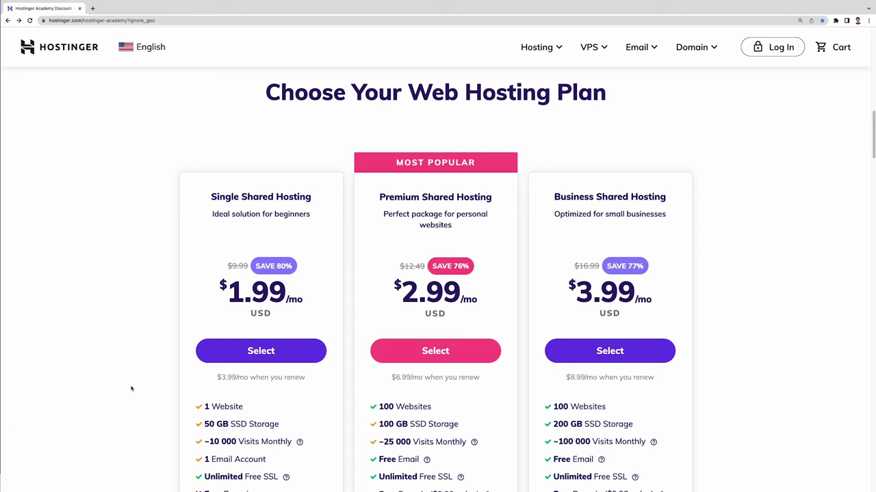
{"action": "scroll", "coordinate": [131, 388], "scroll_direction": "up", "scroll_amount": 1}
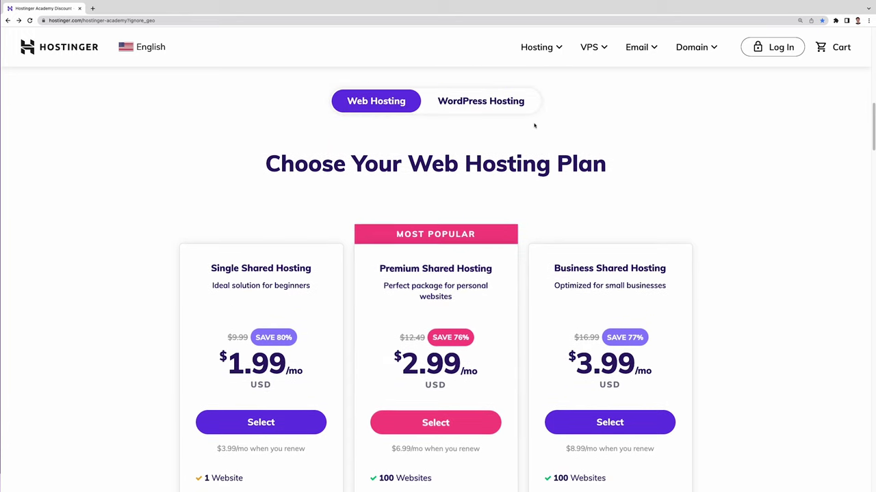
{"action": "left_click", "coordinate": [507, 111]}
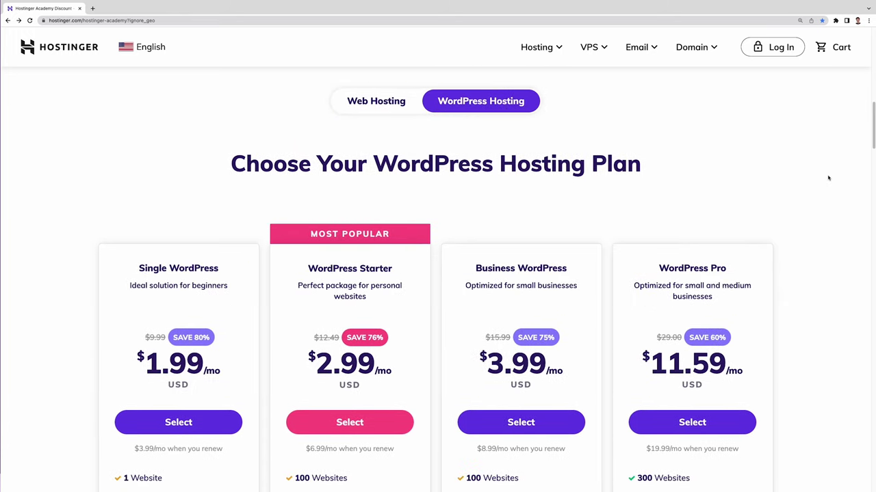
{"action": "scroll", "coordinate": [799, 229], "scroll_direction": "down", "scroll_amount": 2}
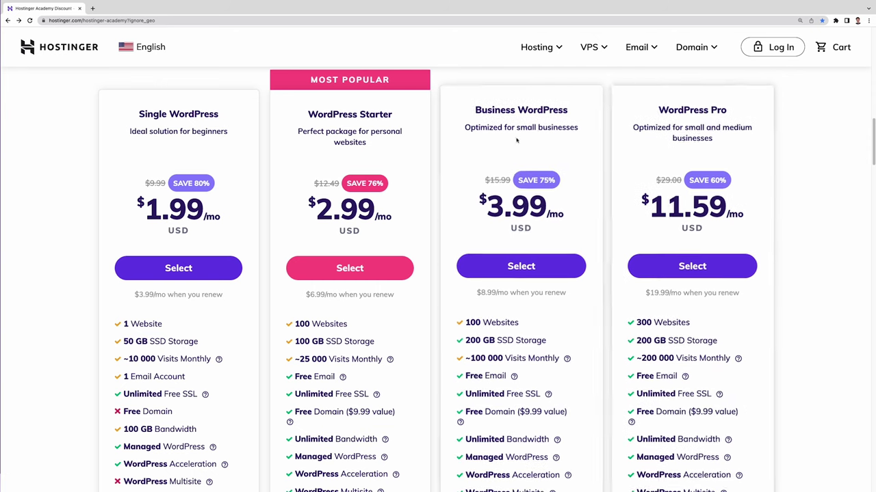
{"action": "left_click", "coordinate": [410, 273]}
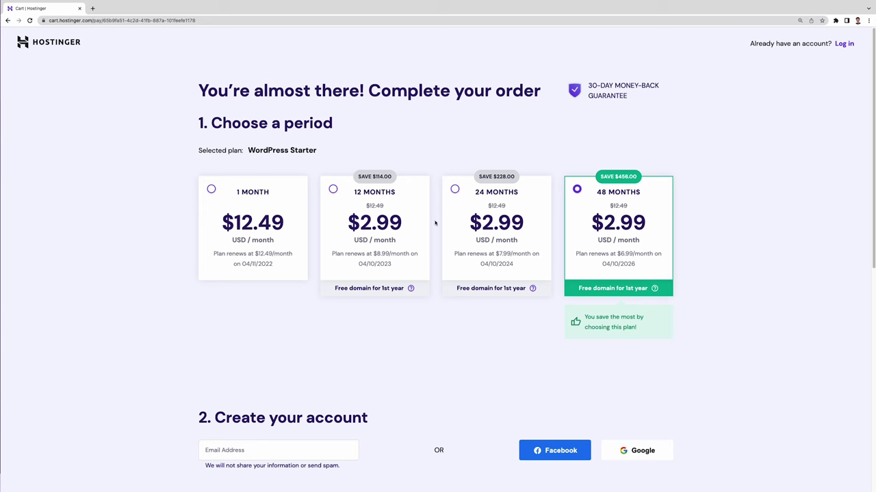
Choose the 12-month period for the WordPress Starter order and open its coupon code entry
{"action": "left_click", "coordinate": [377, 220]}
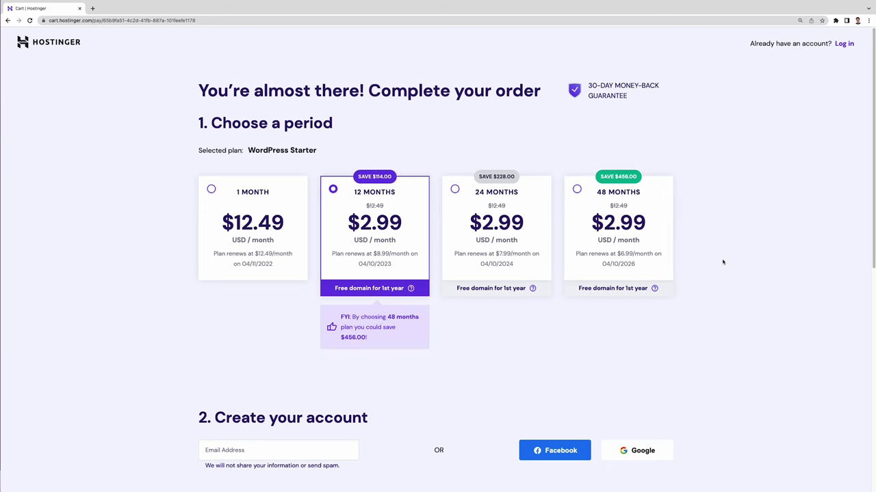
{"action": "scroll", "coordinate": [723, 262], "scroll_direction": "down", "scroll_amount": 5}
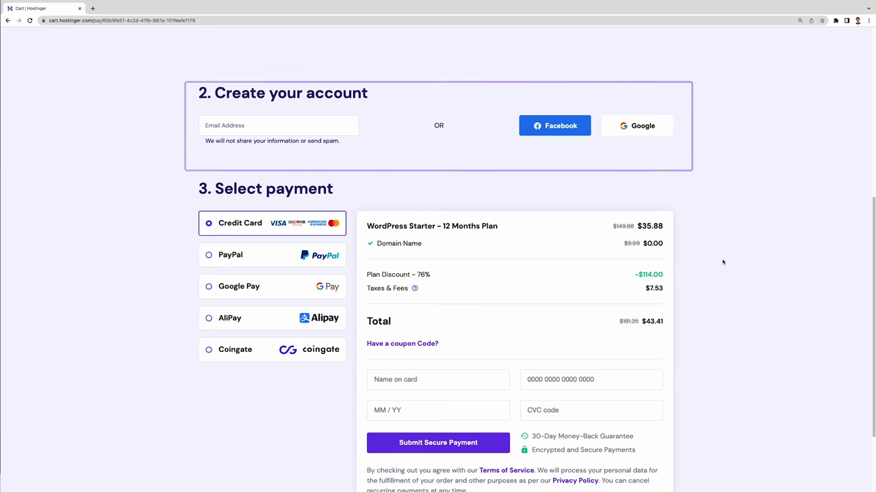
{"action": "scroll", "coordinate": [722, 262], "scroll_direction": "down", "scroll_amount": 1}
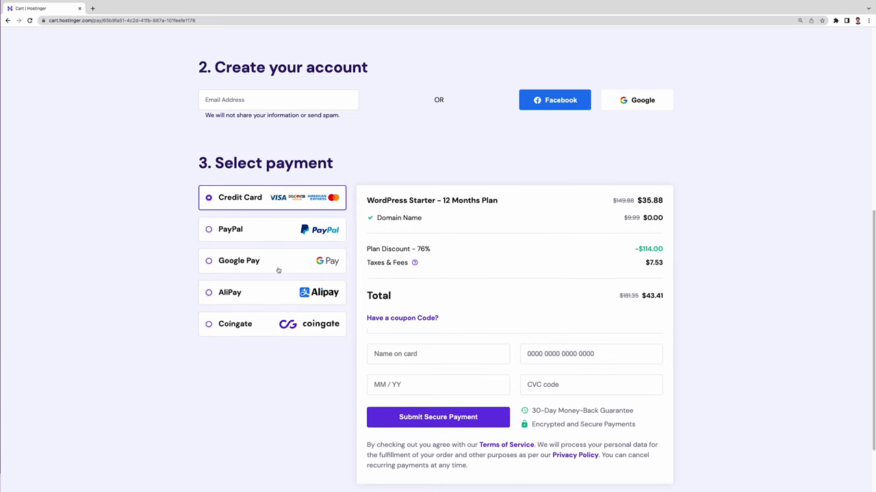
{"action": "left_click", "coordinate": [421, 319]}
{"action": "left_click", "coordinate": [437, 347]}
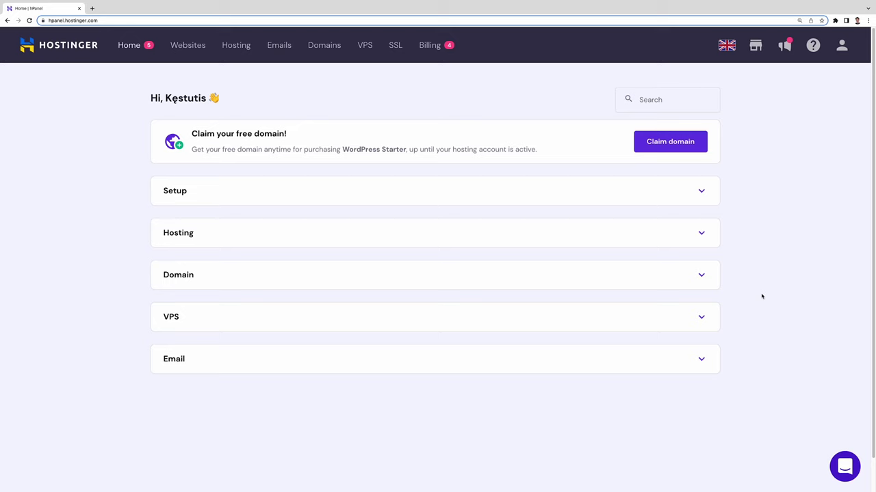
Start claiming the free domain and check the availability of hafoodtography with the .com extension
{"action": "left_click", "coordinate": [684, 149]}
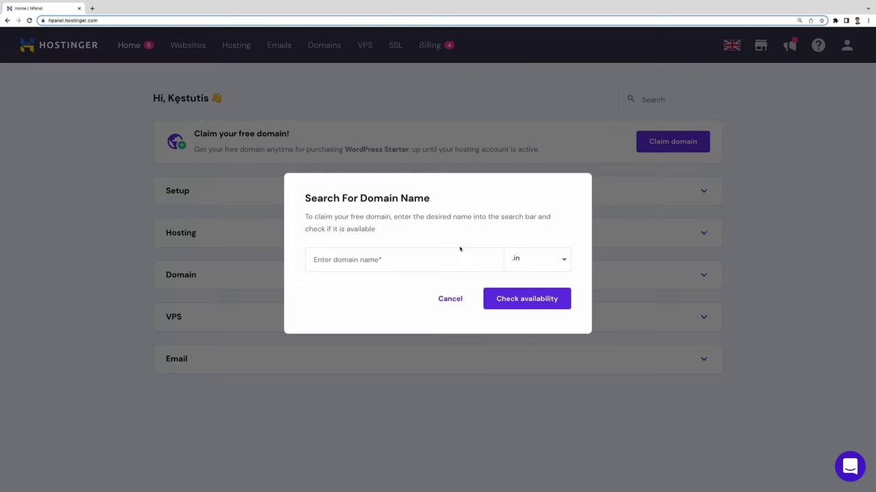
{"action": "type", "text": "hafoodtography"}
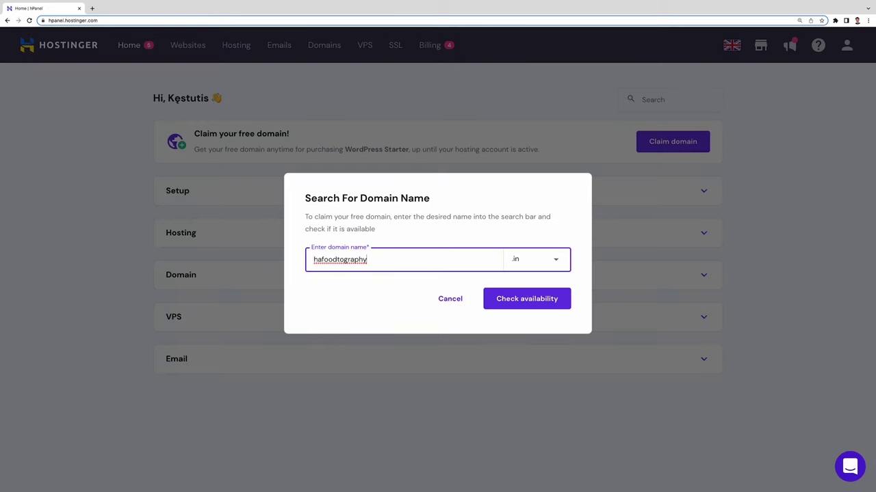
{"action": "left_click", "coordinate": [540, 266]}
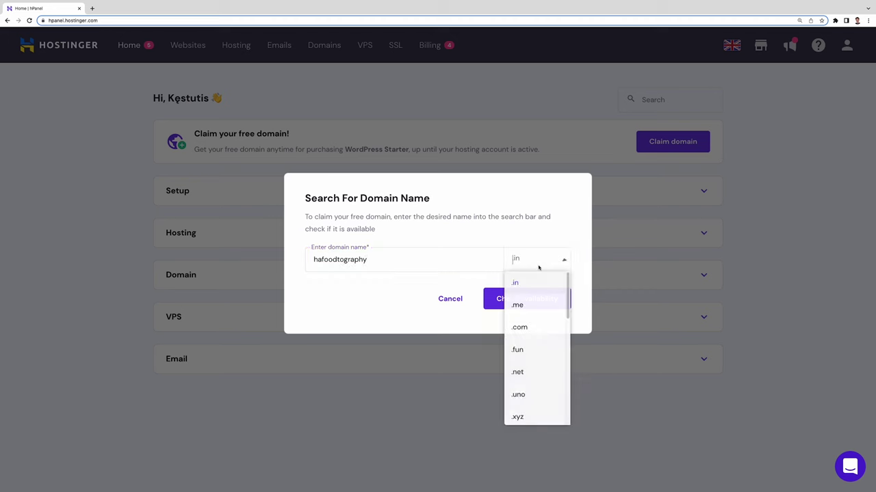
{"action": "left_click", "coordinate": [521, 327]}
{"action": "left_click", "coordinate": [539, 308]}
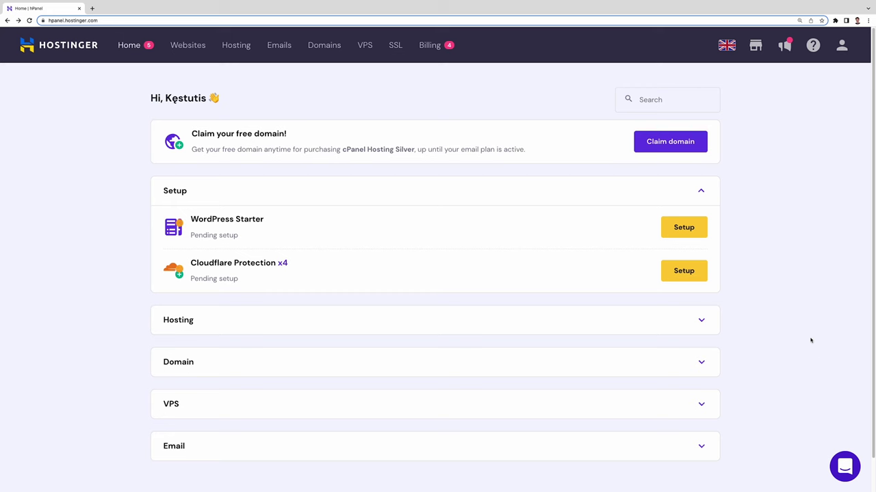
Start the guided setup of the WordPress Starter plan and create the WordPress account by entering the administrator password
{"action": "left_click", "coordinate": [683, 227]}
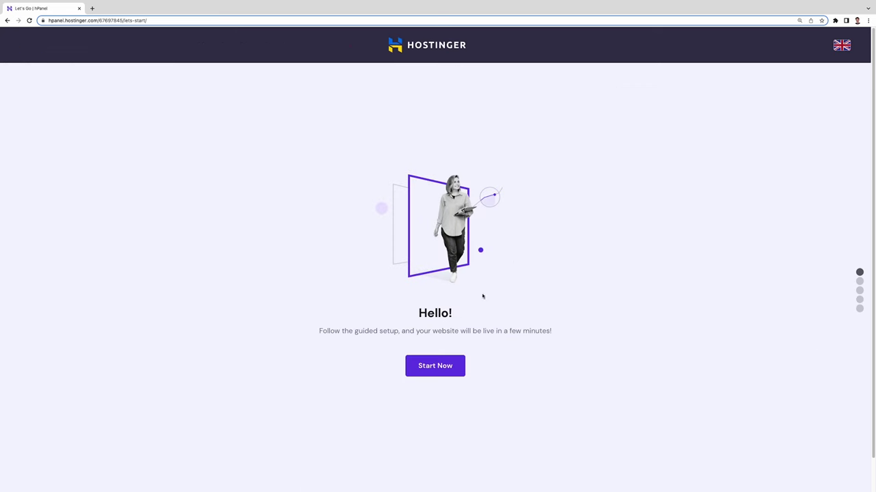
{"action": "left_click", "coordinate": [454, 369]}
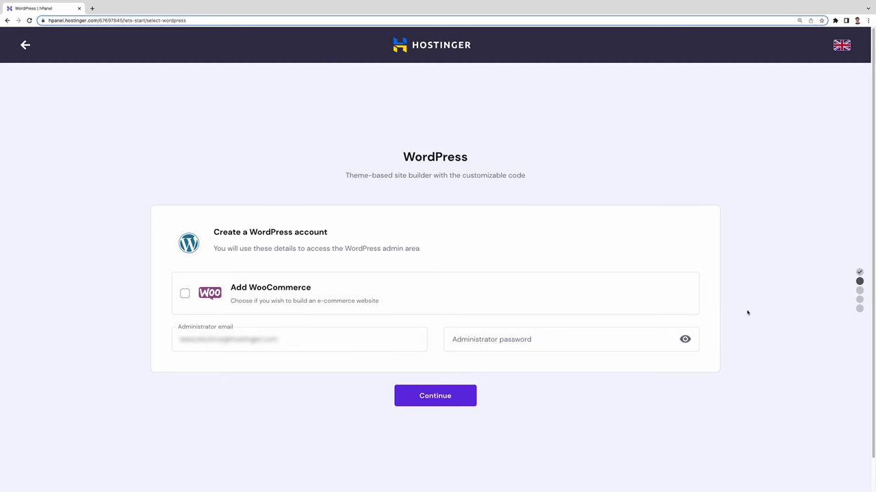
{"action": "key", "text": "ctrl+v"}
{"action": "left_click", "coordinate": [437, 402]}
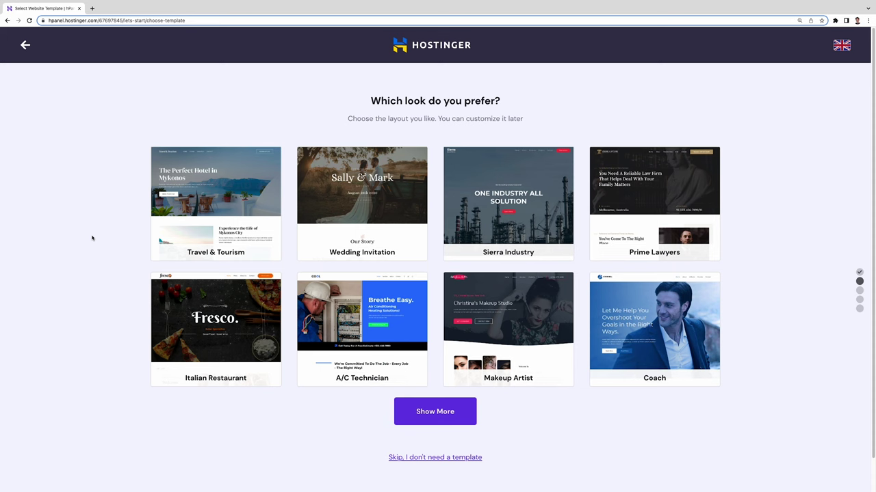
Finish the website setup with the Italian Restaurant template on the hafoodtography.com domain
{"action": "left_click", "coordinate": [215, 307]}
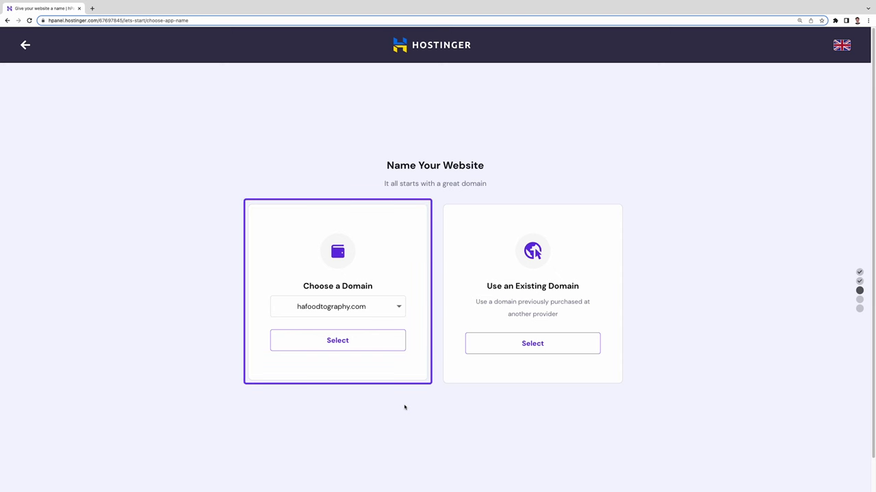
{"action": "left_click", "coordinate": [382, 337]}
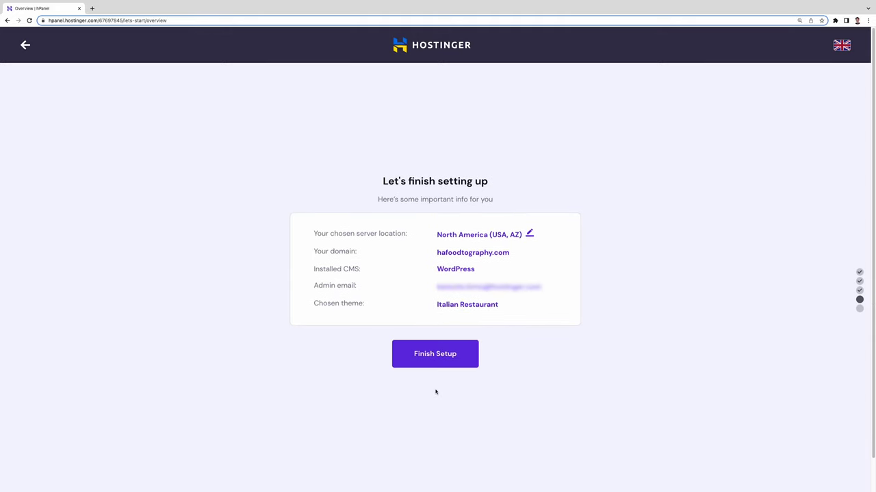
{"action": "left_click", "coordinate": [442, 364]}
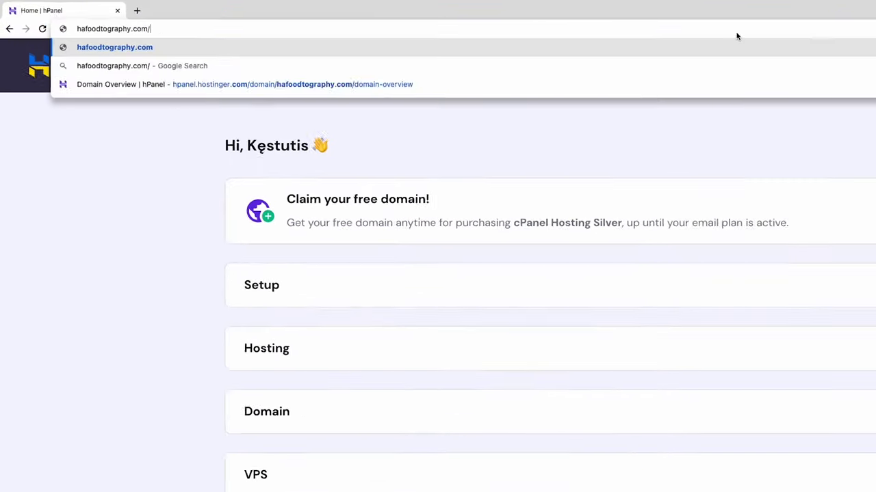
Go to hafoodtography.com/wp-admin and open the WordPress user profile
{"action": "type", "text": "wp-admin"}
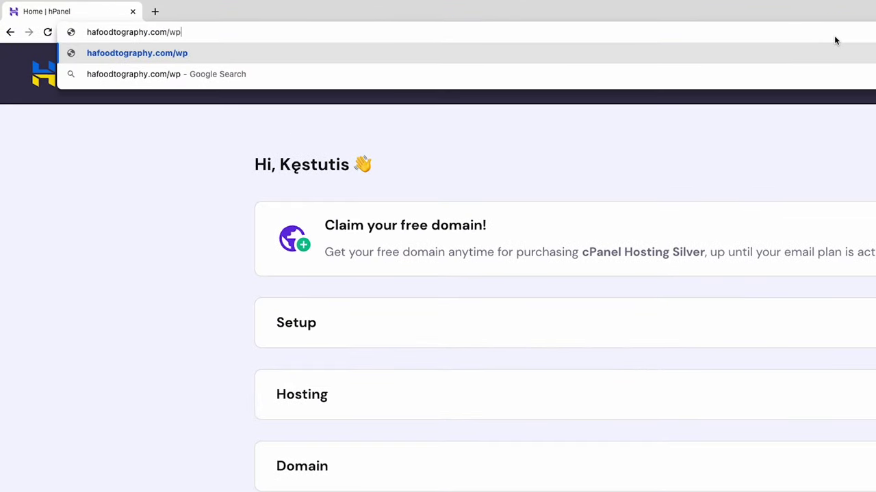
{"action": "key", "text": "Return"}
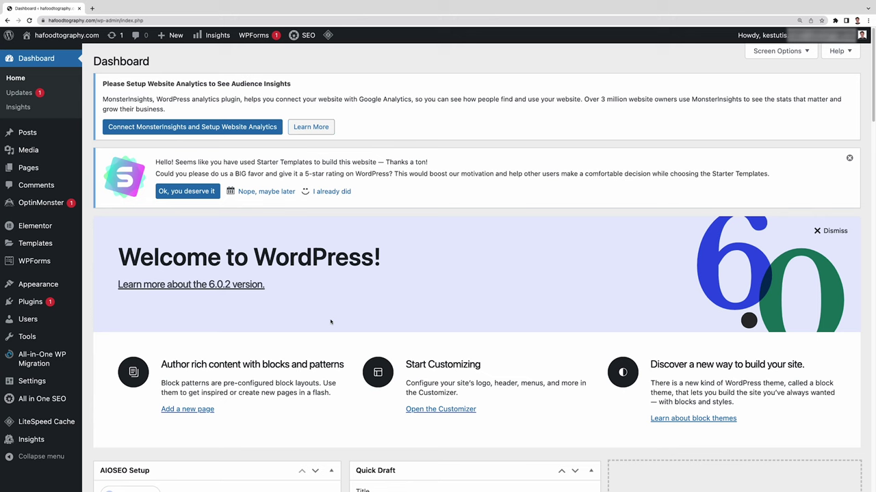
{"action": "mouse_move", "coordinate": [68, 320]}
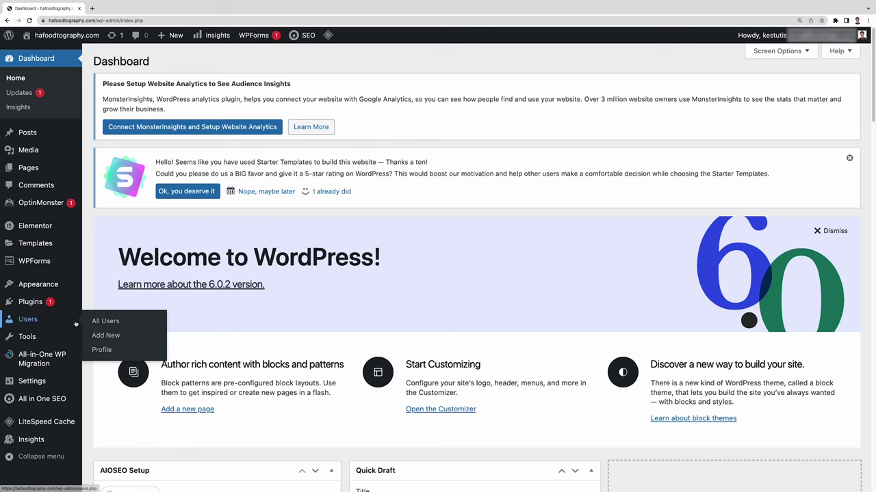
{"action": "left_click", "coordinate": [111, 350]}
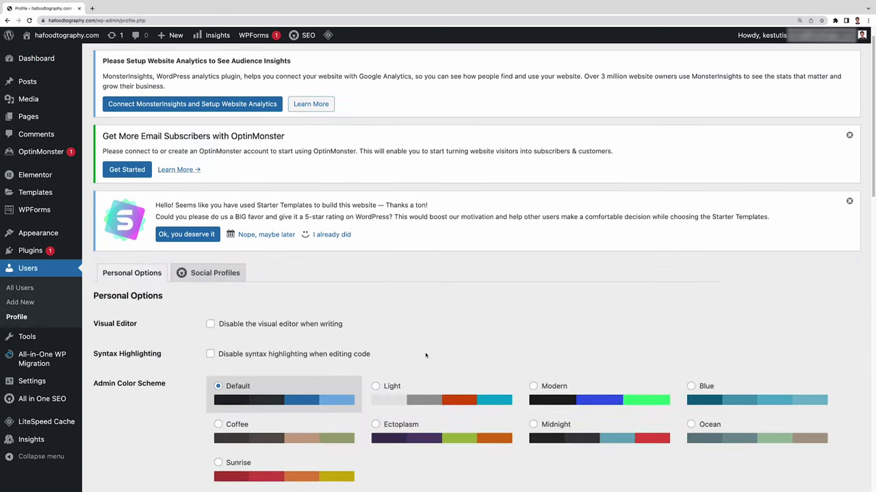
Set both the nickname and the public display name to Hostinger Academy and update the profile
{"action": "scroll", "coordinate": [425, 355], "scroll_direction": "down", "scroll_amount": 5}
{"action": "scroll", "coordinate": [425, 355], "scroll_direction": "down", "scroll_amount": 1}
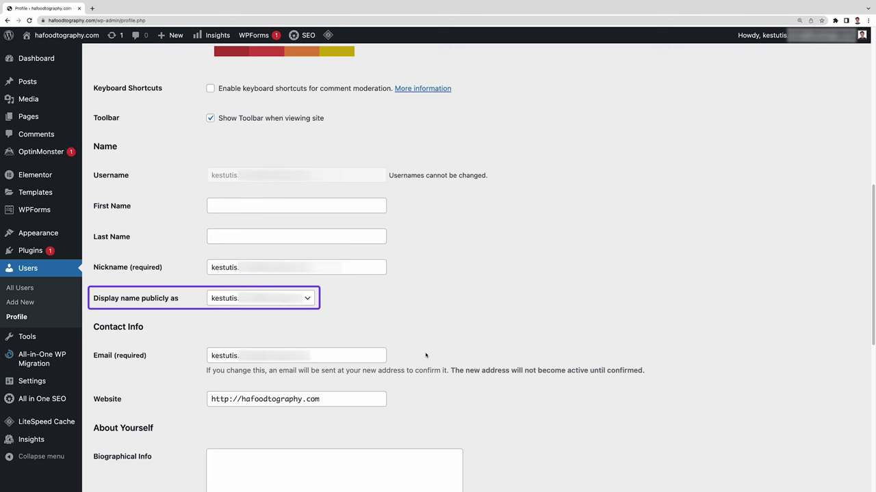
{"action": "left_click", "coordinate": [368, 266]}
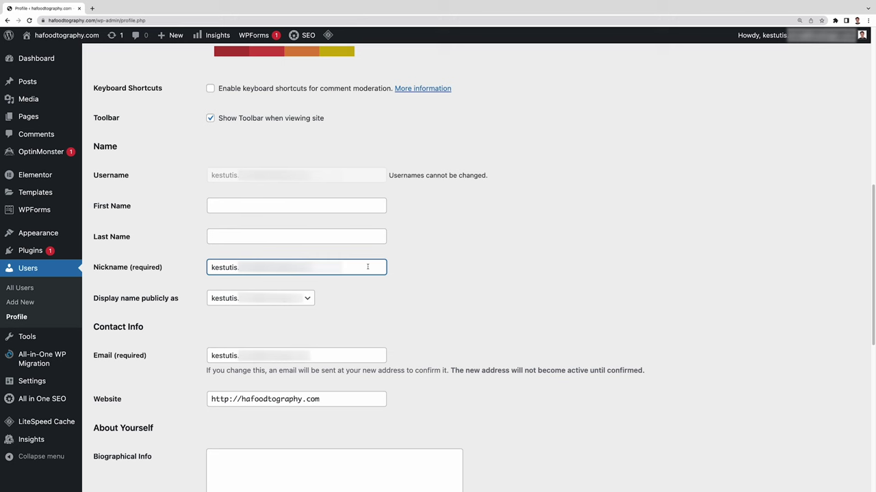
{"action": "key", "text": "super+a"}
{"action": "key", "text": "BackSpace"}
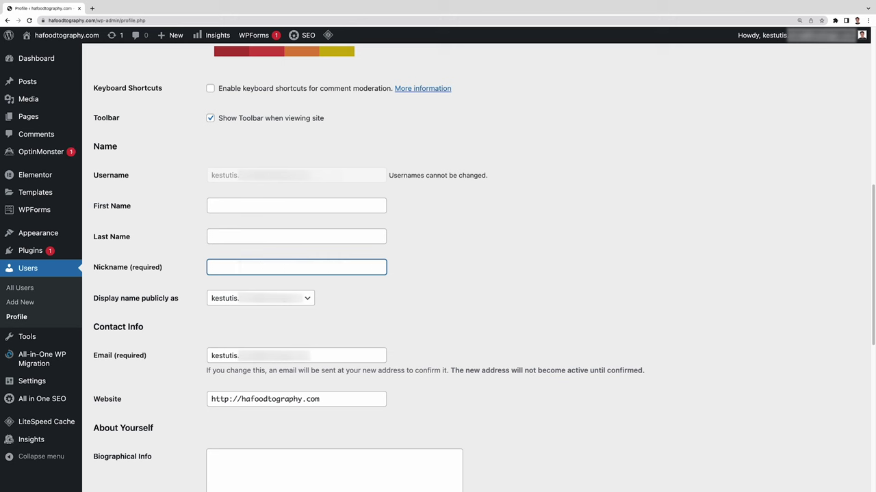
{"action": "type", "text": "Hostinger Academy"}
{"action": "left_click", "coordinate": [307, 299]}
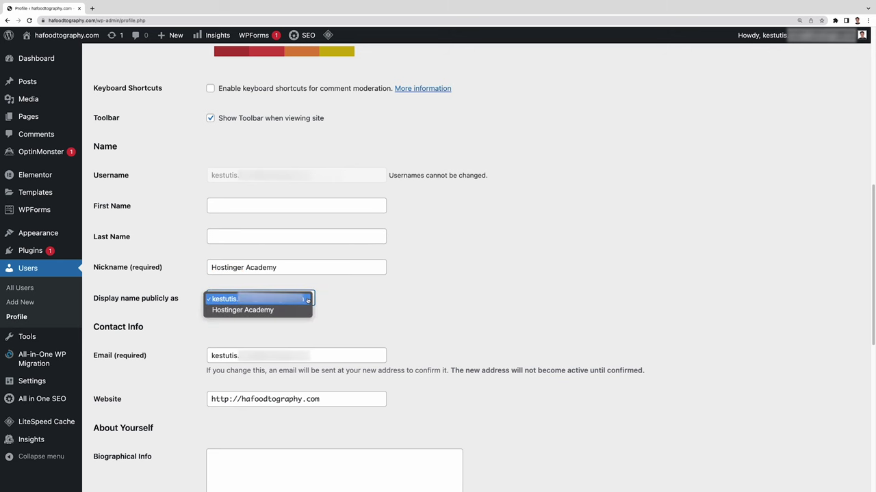
{"action": "left_click", "coordinate": [297, 312]}
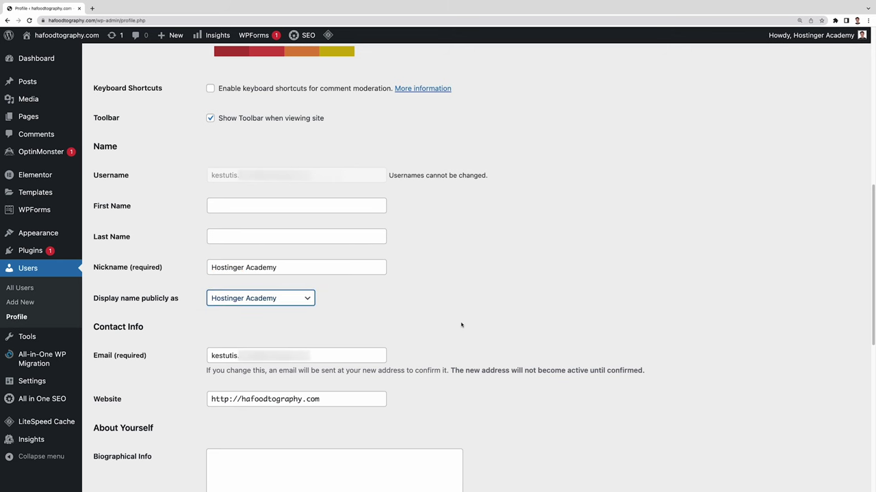
{"action": "scroll", "coordinate": [461, 325], "scroll_direction": "down", "scroll_amount": 2}
{"action": "scroll", "coordinate": [461, 325], "scroll_direction": "down", "scroll_amount": 5}
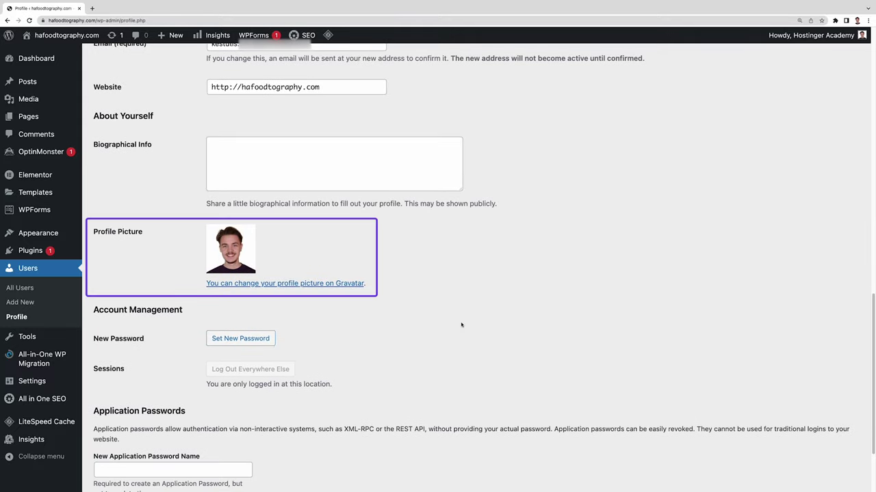
{"action": "scroll", "coordinate": [443, 289], "scroll_direction": "down", "scroll_amount": 3}
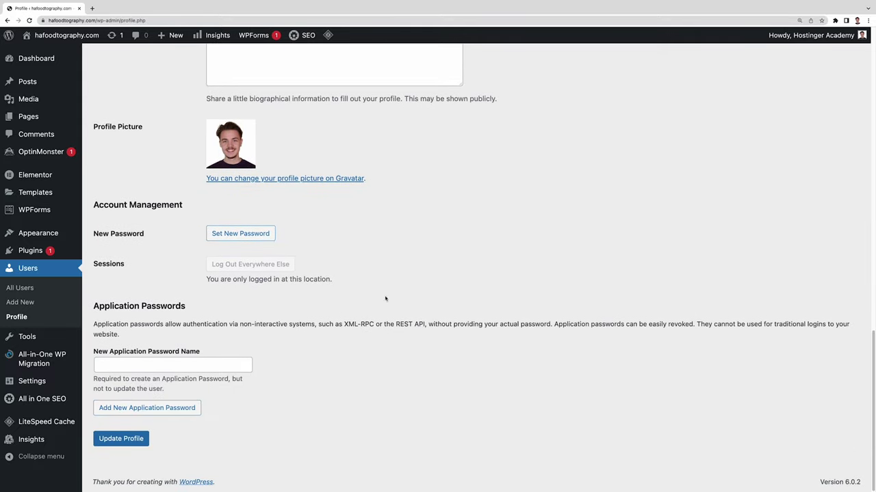
{"action": "left_click", "coordinate": [121, 438]}
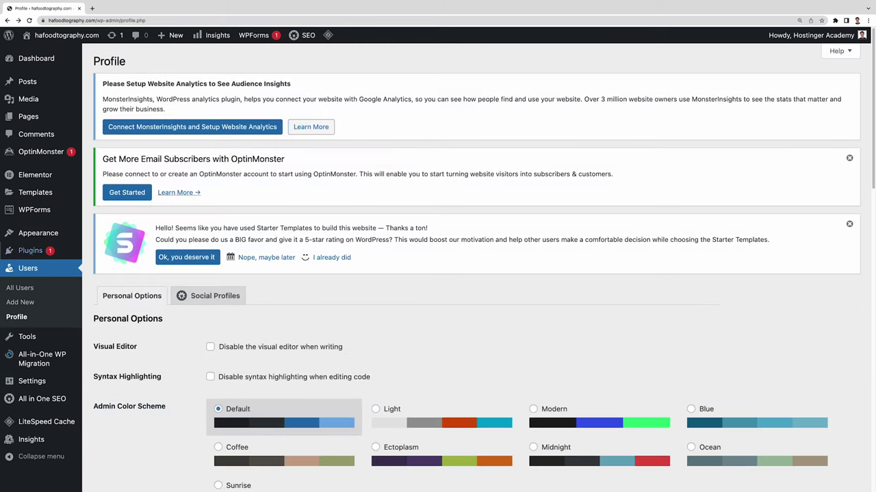
Review the site's general settings, including the timezone and the date and time formats, and save them
{"action": "mouse_move", "coordinate": [29, 366]}
{"action": "mouse_move", "coordinate": [36, 385]}
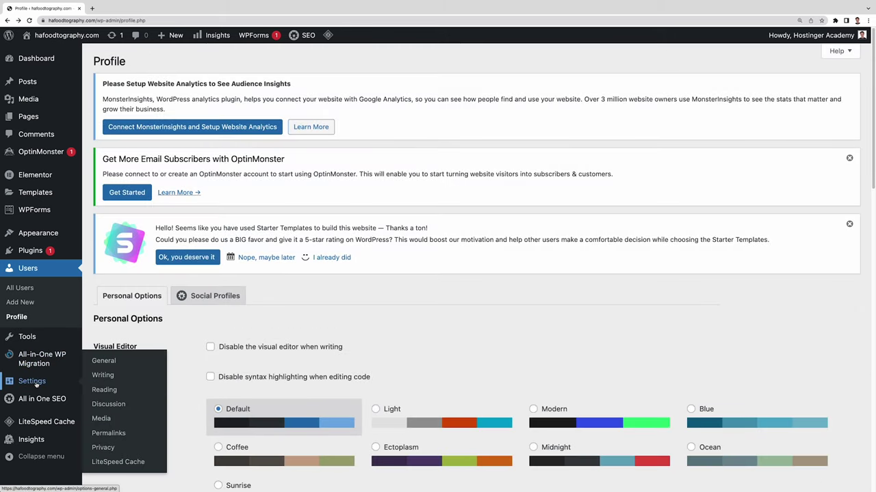
{"action": "left_click", "coordinate": [104, 362]}
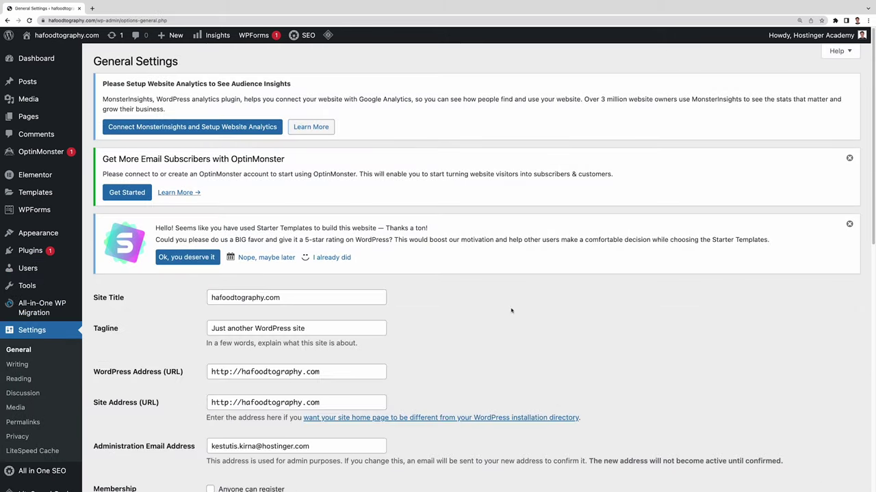
{"action": "scroll", "coordinate": [555, 362], "scroll_direction": "down", "scroll_amount": 3}
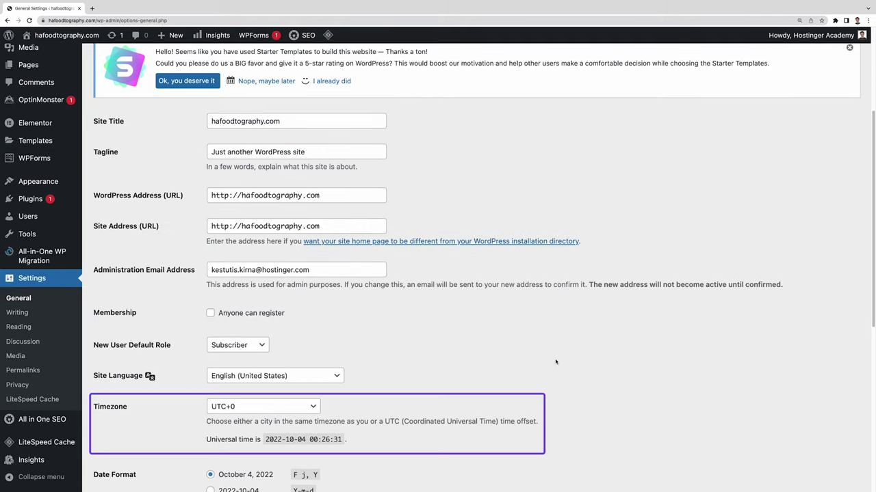
{"action": "scroll", "coordinate": [555, 363], "scroll_direction": "down", "scroll_amount": 3}
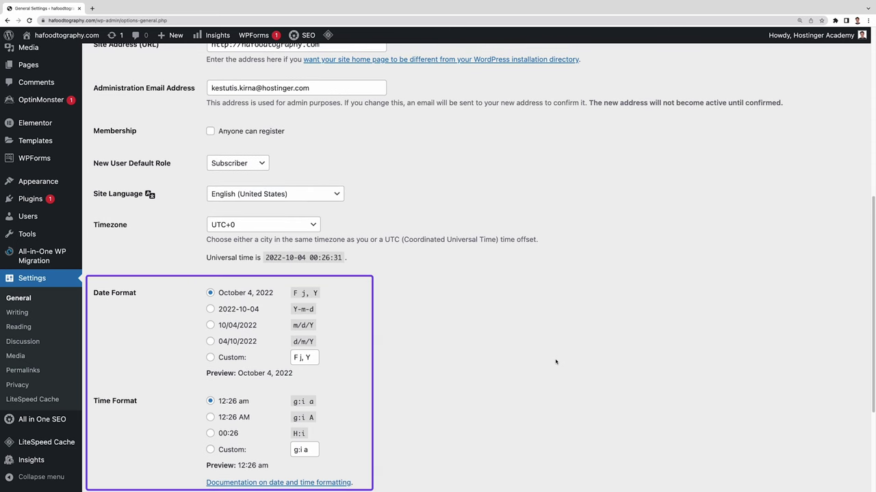
{"action": "scroll", "coordinate": [555, 361], "scroll_direction": "down", "scroll_amount": 3}
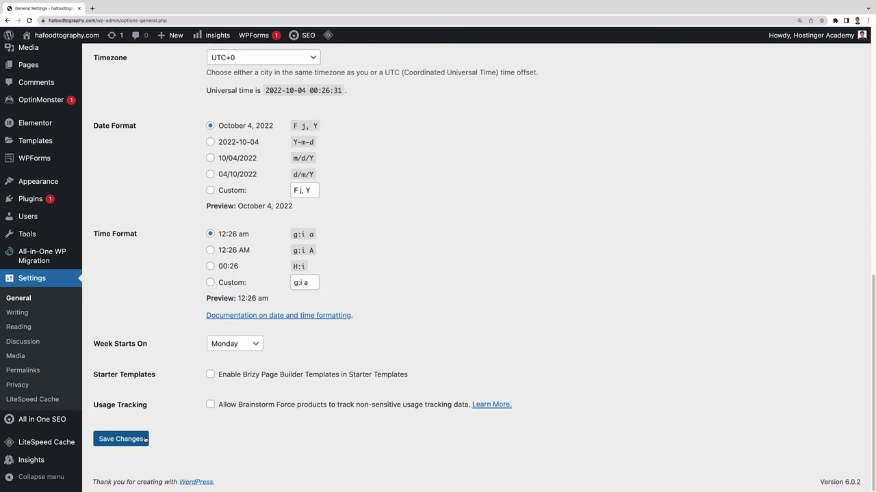
{"action": "left_click", "coordinate": [120, 439]}
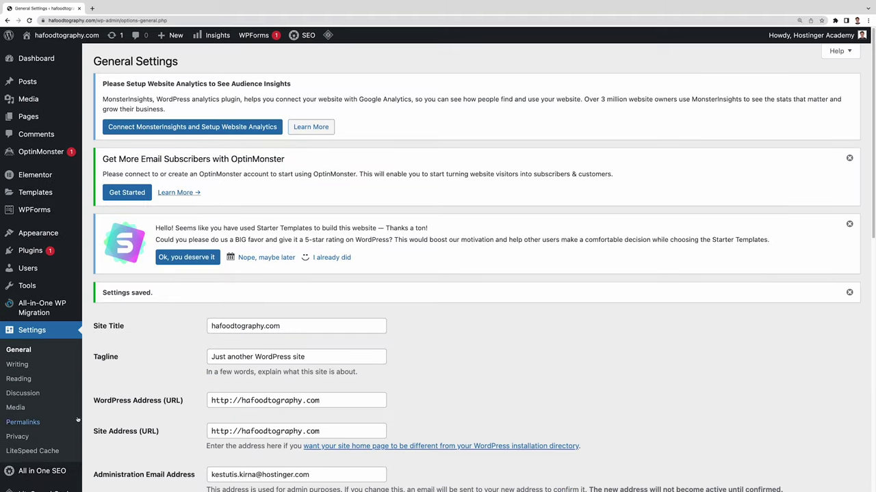
Set the site's permalink structure to Post name and save the change
{"action": "left_click", "coordinate": [65, 423]}
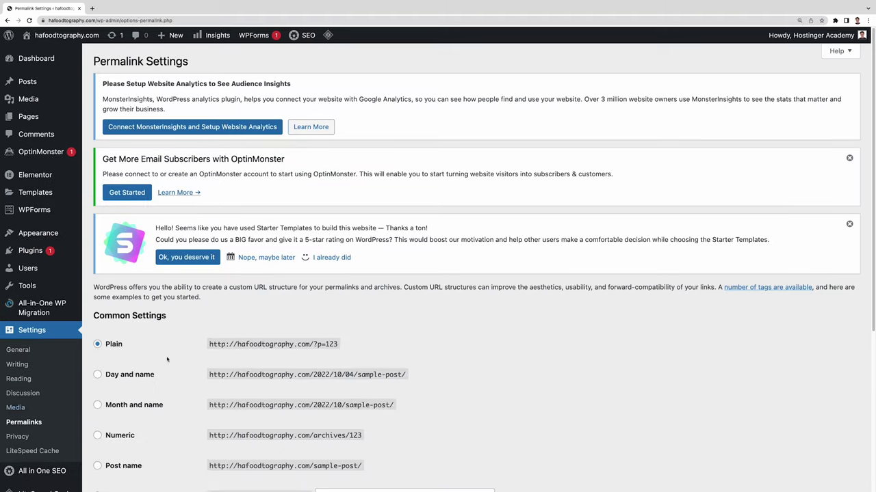
{"action": "scroll", "coordinate": [570, 397], "scroll_direction": "down", "scroll_amount": 3}
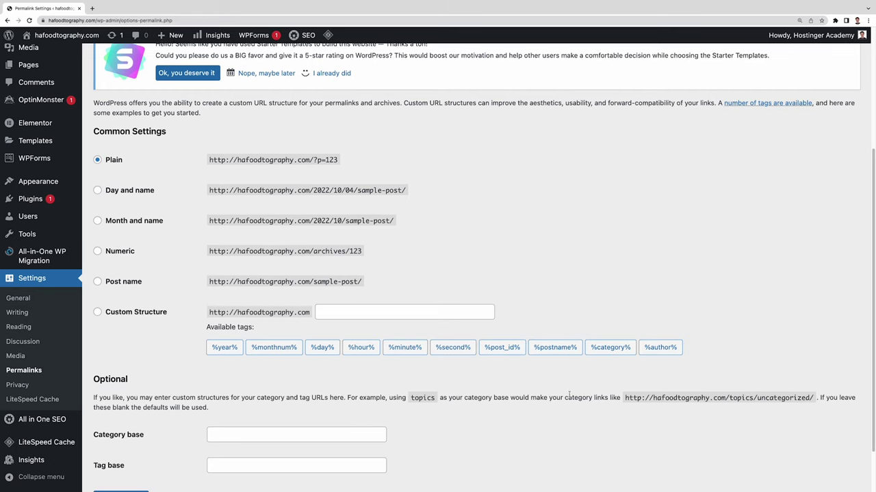
{"action": "left_click", "coordinate": [114, 282]}
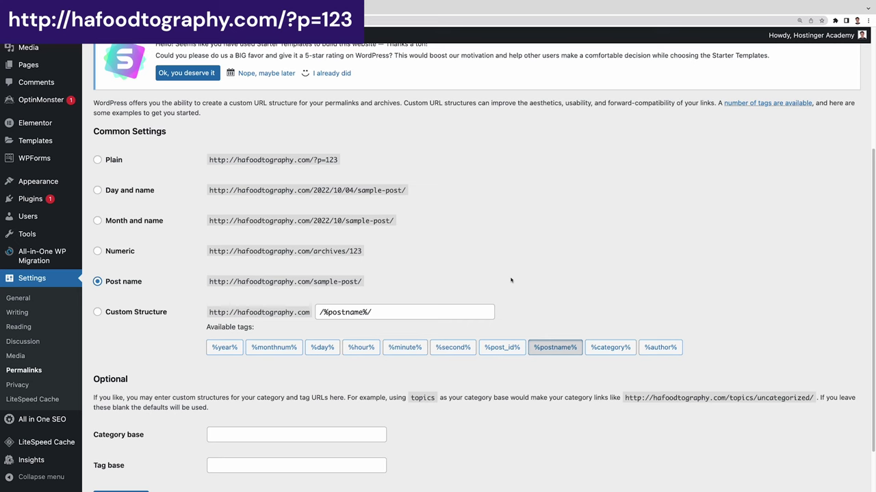
{"action": "scroll", "coordinate": [510, 280], "scroll_direction": "down", "scroll_amount": 2}
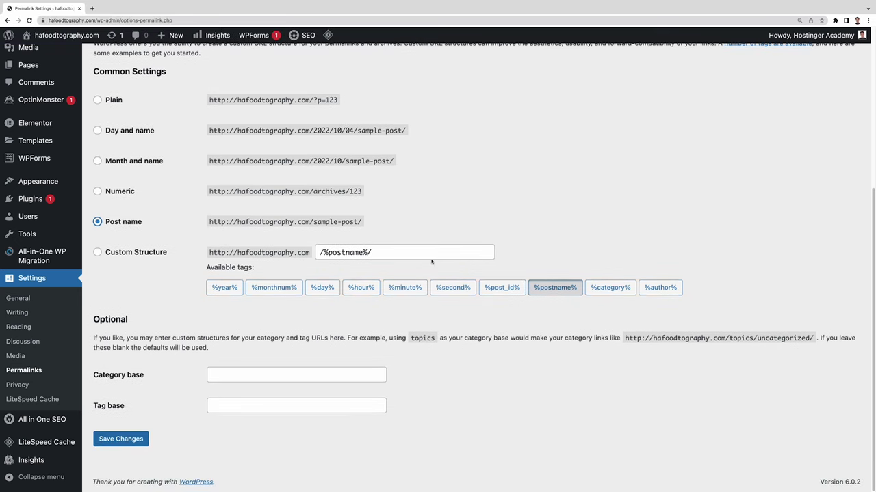
{"action": "left_click", "coordinate": [140, 440]}
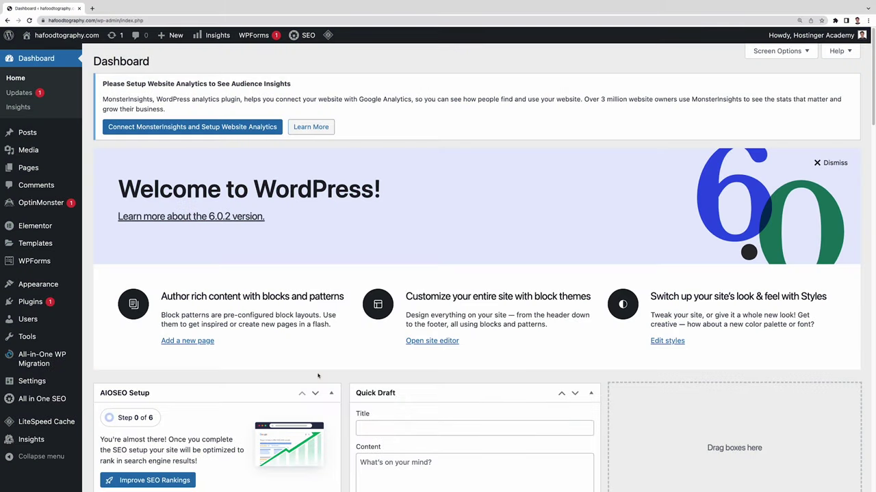
Find the Astra theme in the theme directory, then install and activate it
{"action": "mouse_move", "coordinate": [54, 285]}
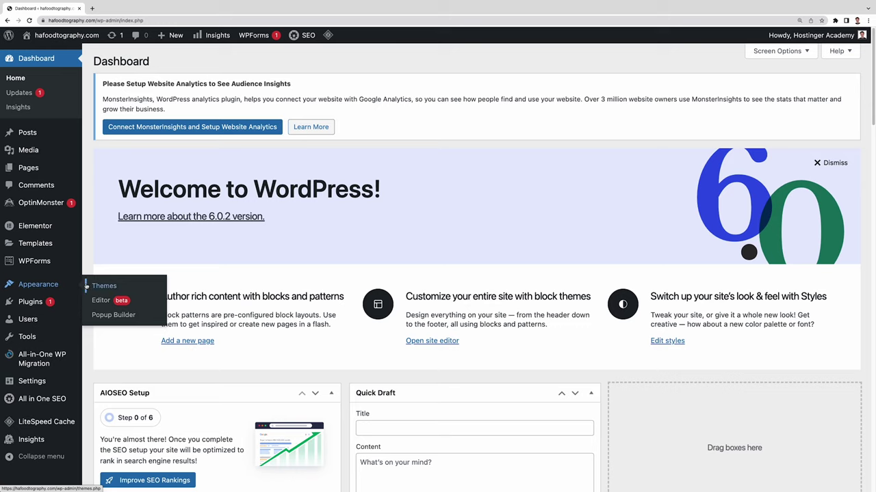
{"action": "left_click", "coordinate": [88, 287]}
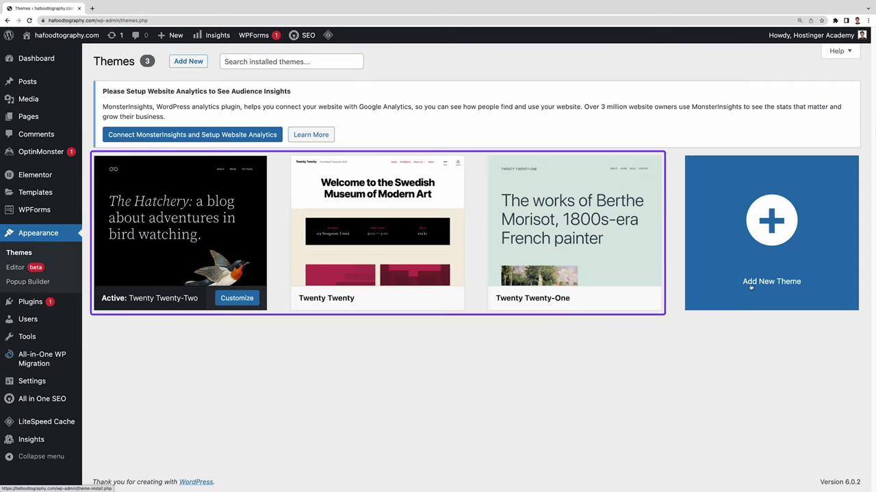
{"action": "left_click", "coordinate": [750, 287]}
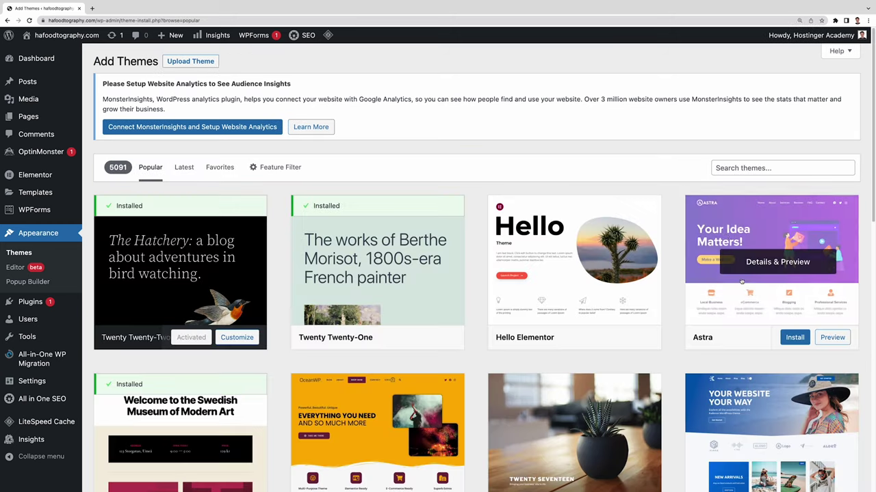
{"action": "left_click", "coordinate": [782, 167]}
{"action": "type", "text": "astra"}
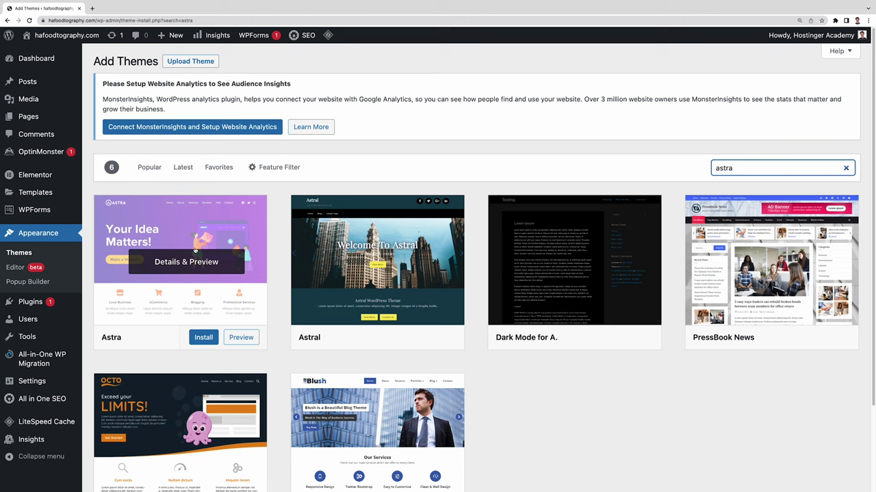
{"action": "left_click", "coordinate": [203, 338]}
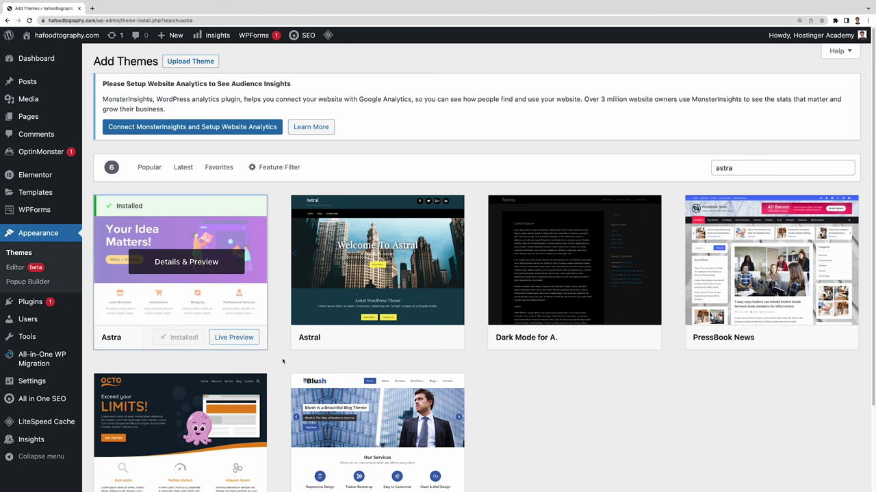
{"action": "left_click", "coordinate": [185, 337]}
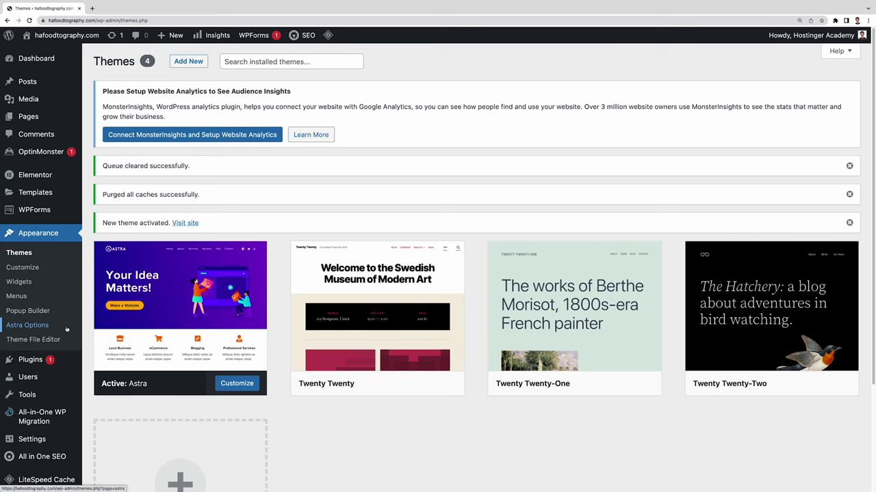
Install the Starter Templates importer from the Astra options and choose Elementor as the page builder
{"action": "left_click", "coordinate": [67, 329]}
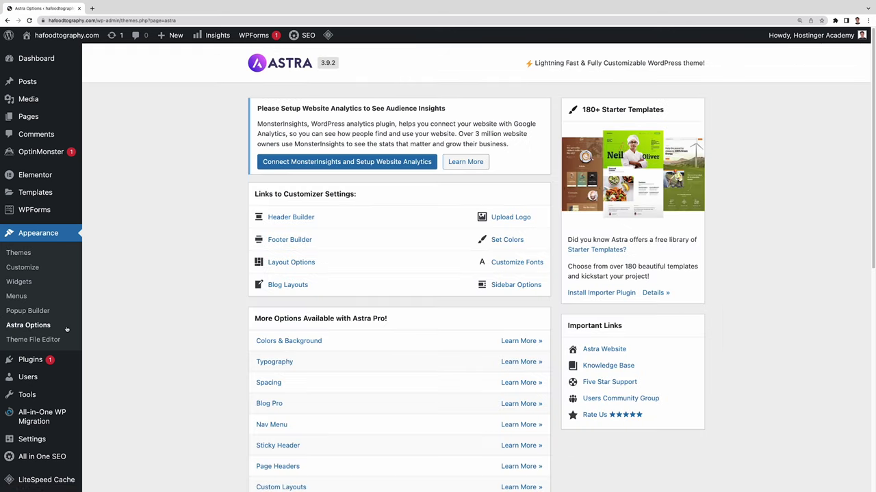
{"action": "left_click", "coordinate": [607, 293]}
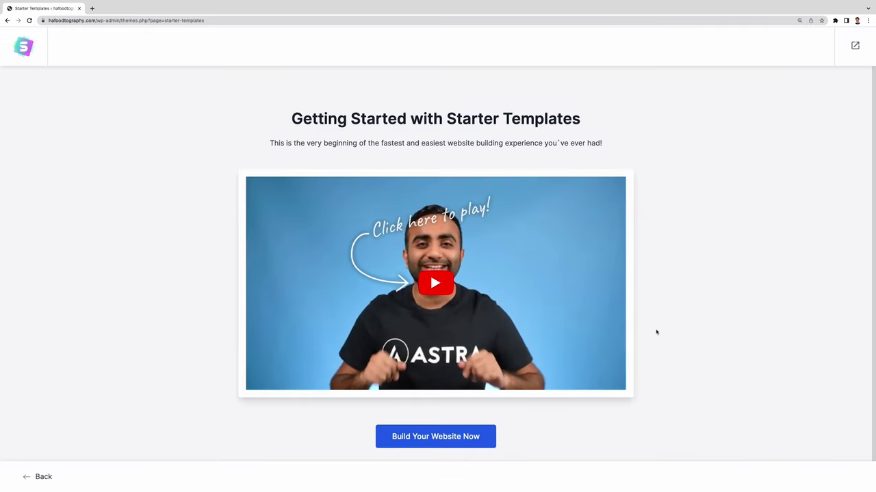
{"action": "left_click", "coordinate": [493, 442]}
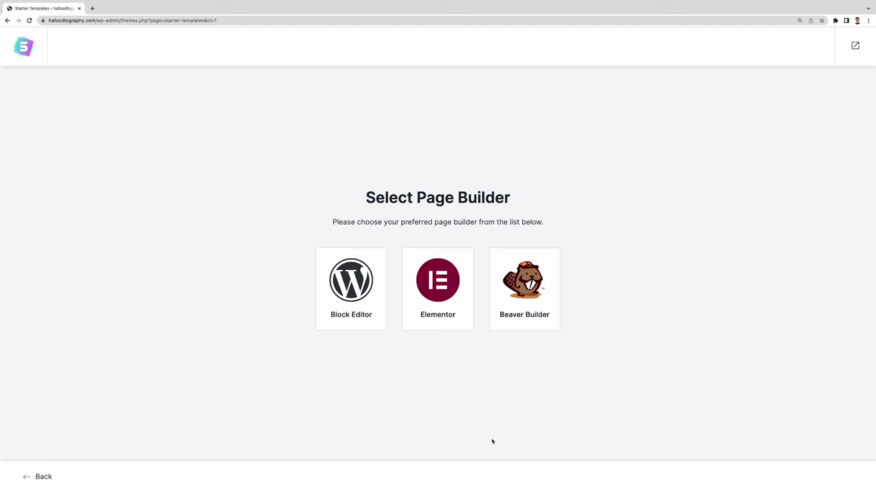
{"action": "left_click", "coordinate": [451, 326]}
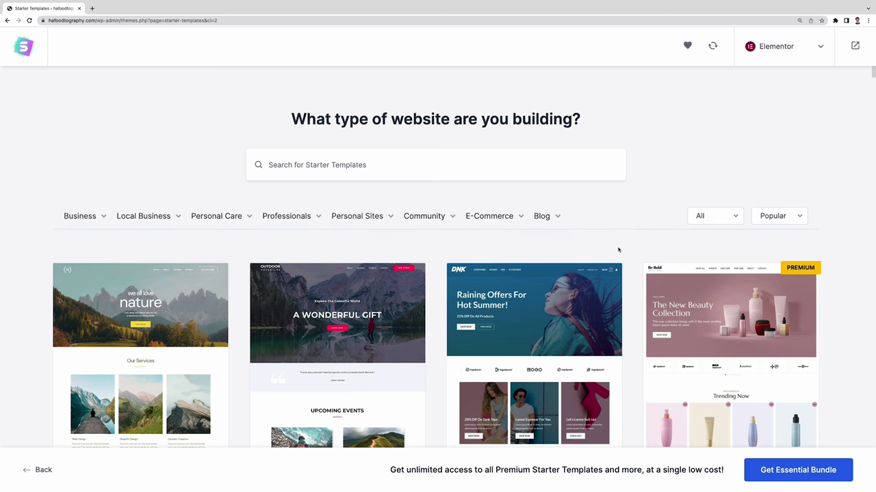
Filter the starter templates by the Photography category under Professionals, browse them and select the Love Nature template
{"action": "mouse_move", "coordinate": [299, 216]}
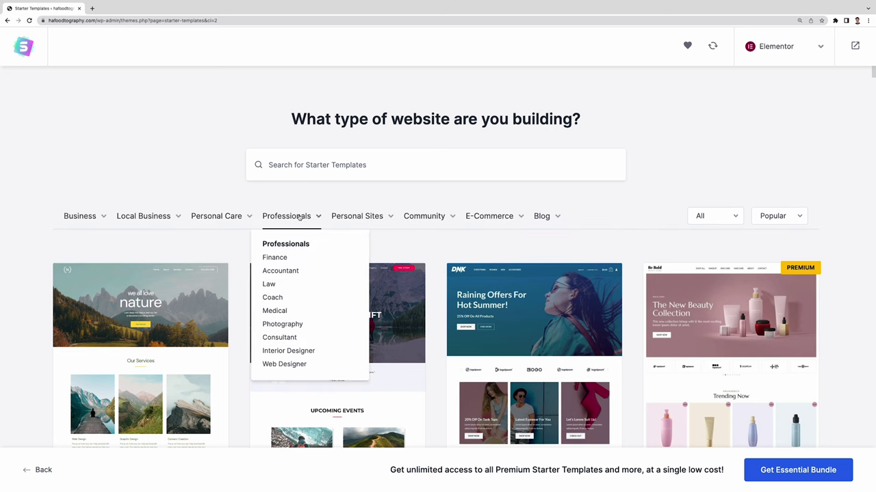
{"action": "left_click", "coordinate": [308, 328]}
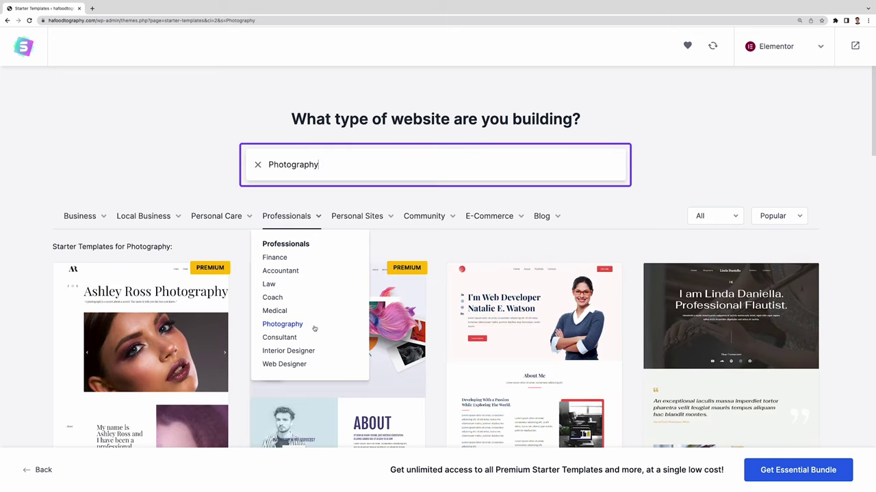
{"action": "scroll", "coordinate": [804, 131], "scroll_direction": "down", "scroll_amount": 1}
{"action": "scroll", "coordinate": [804, 131], "scroll_direction": "down", "scroll_amount": 3}
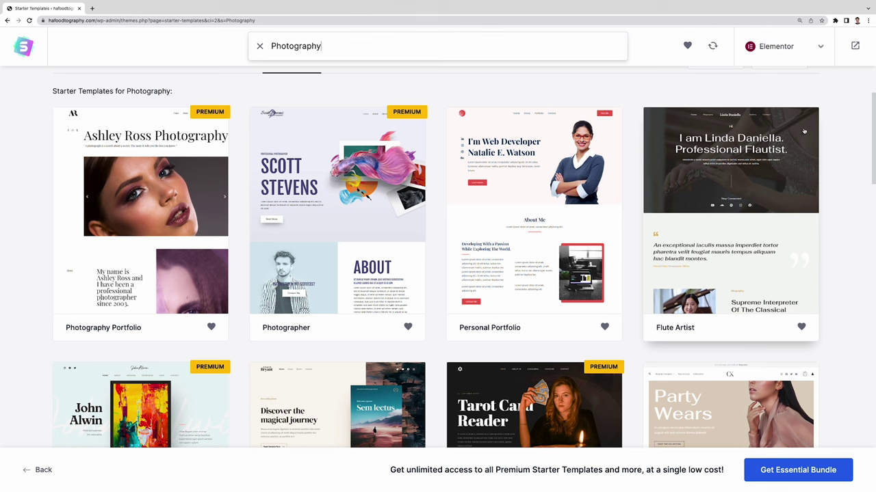
{"action": "scroll", "coordinate": [804, 131], "scroll_direction": "down", "scroll_amount": 4}
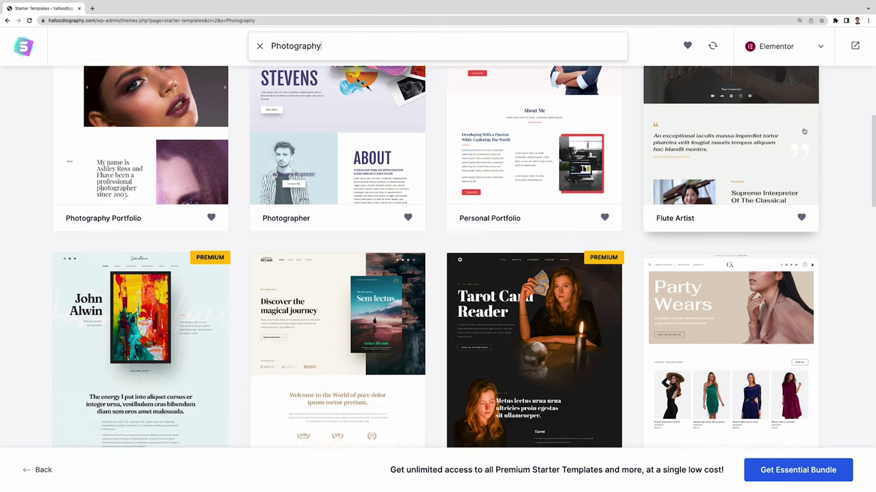
{"action": "scroll", "coordinate": [803, 130], "scroll_direction": "down", "scroll_amount": 6}
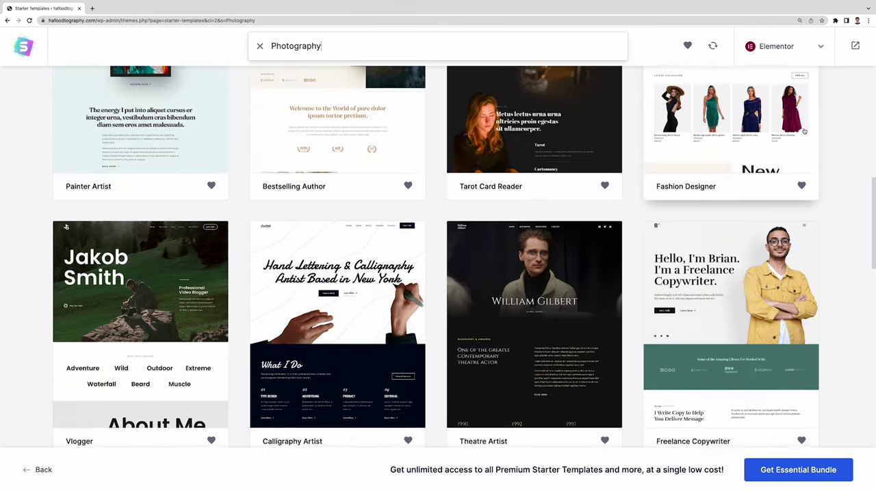
{"action": "scroll", "coordinate": [803, 131], "scroll_direction": "down", "scroll_amount": 1}
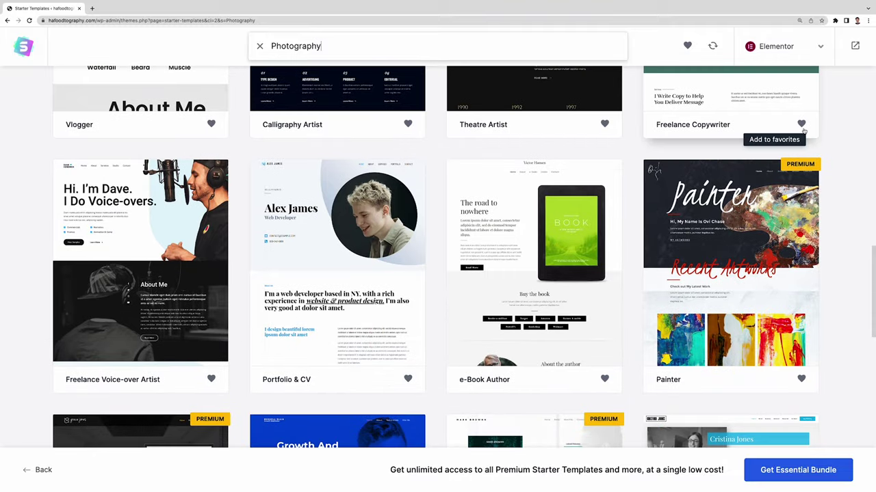
{"action": "scroll", "coordinate": [804, 130], "scroll_direction": "down", "scroll_amount": 4}
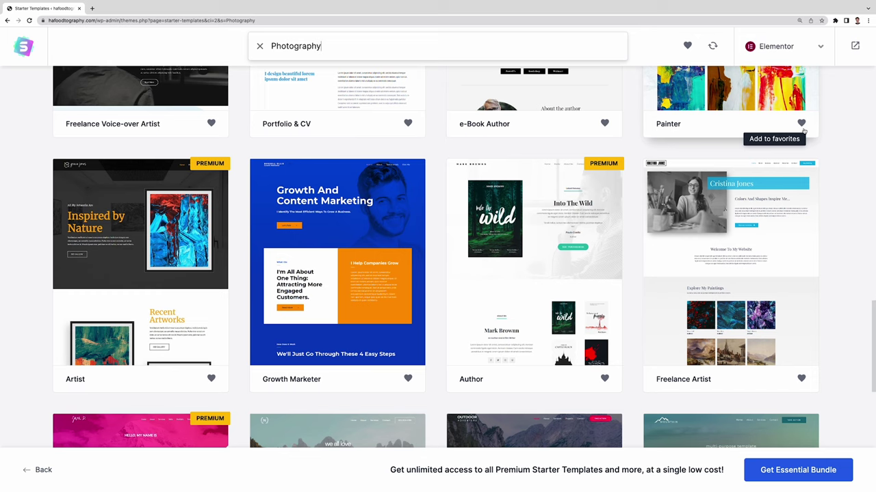
{"action": "scroll", "coordinate": [804, 130], "scroll_direction": "down", "scroll_amount": 4}
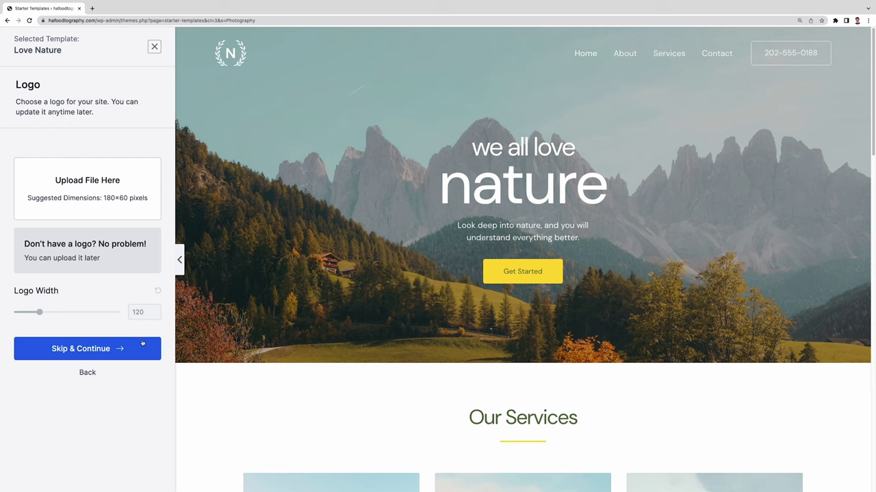
Skip the logo upload and continue with the template's default colors and DM Sans fonts
{"action": "left_click", "coordinate": [127, 356]}
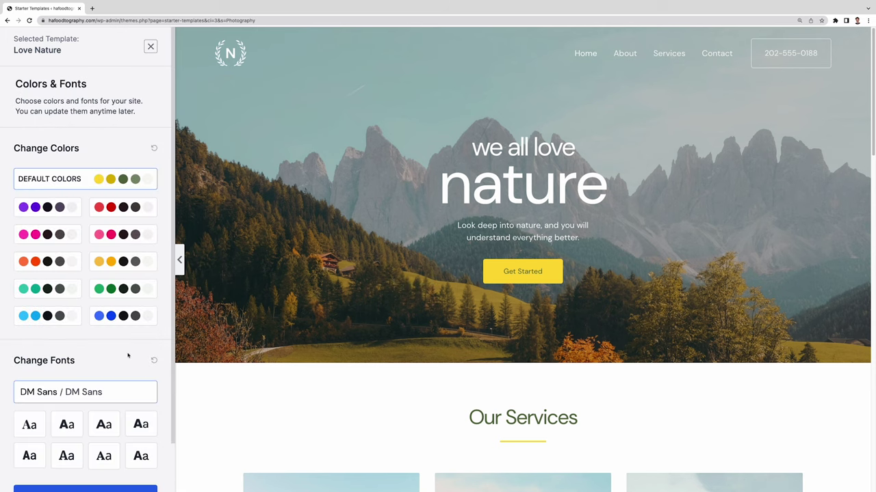
{"action": "scroll", "coordinate": [128, 355], "scroll_direction": "down", "scroll_amount": 2}
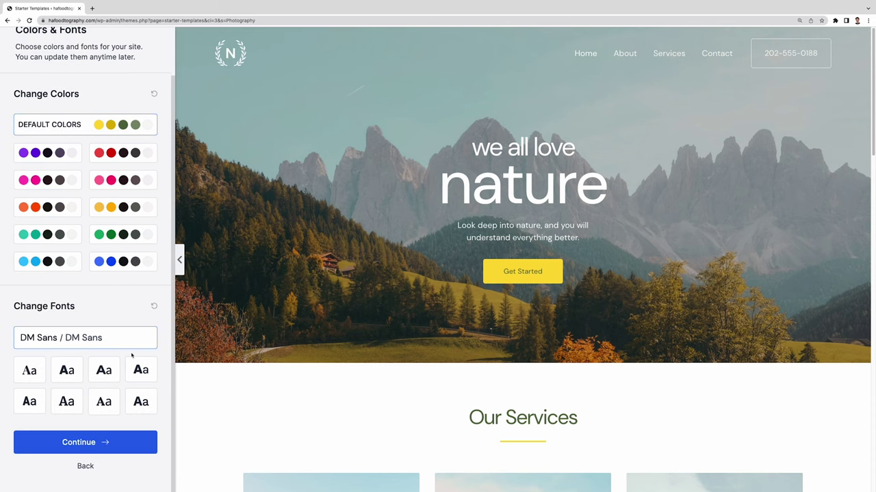
{"action": "left_click", "coordinate": [137, 448]}
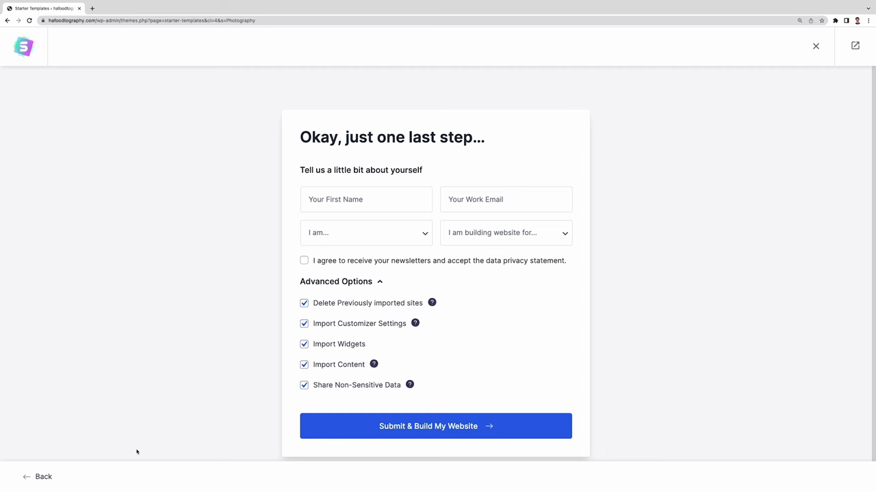
Build the website with all advanced import options enabled and the personal details left blank, and view the finished site
{"action": "scroll", "coordinate": [137, 451], "scroll_direction": "down", "scroll_amount": 1}
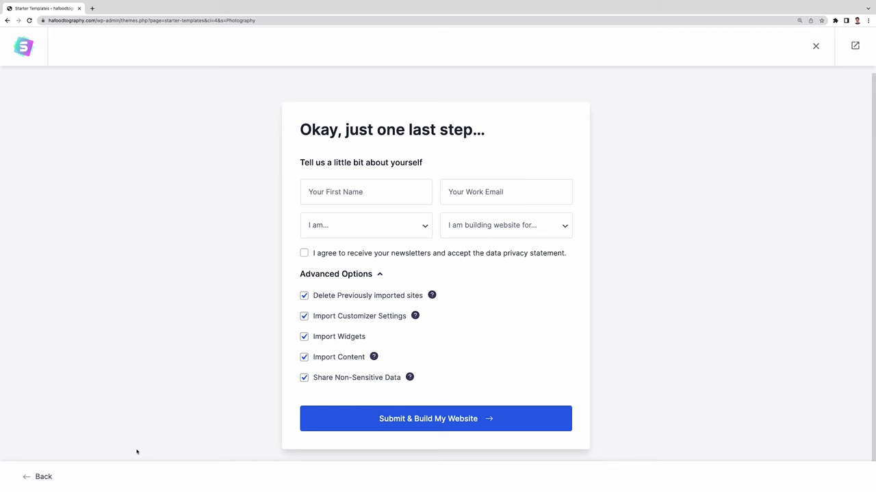
{"action": "left_click", "coordinate": [319, 413]}
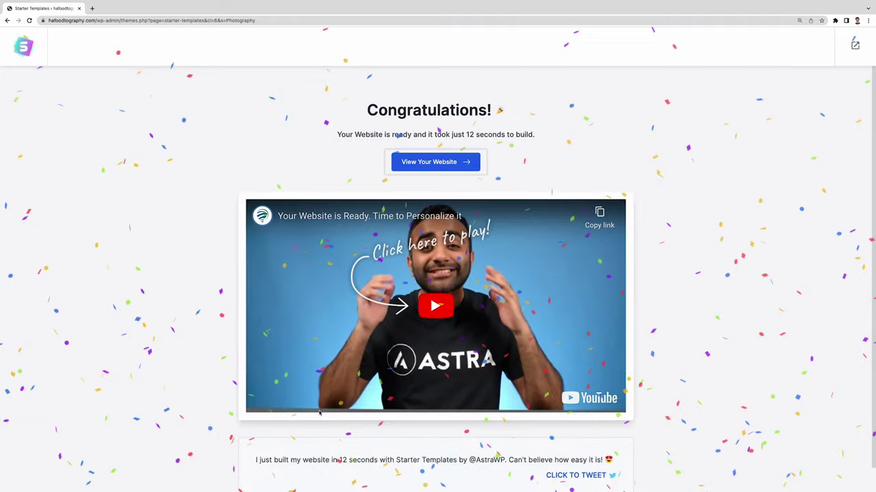
{"action": "left_click", "coordinate": [418, 166]}
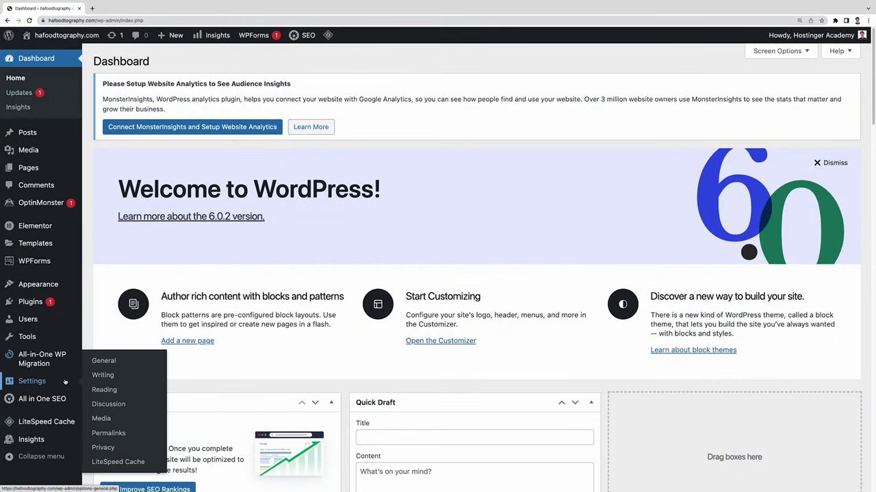
In the Reading settings, show a static page with Home as homepage and Blog as posts page, and save the changes
{"action": "left_click", "coordinate": [102, 390]}
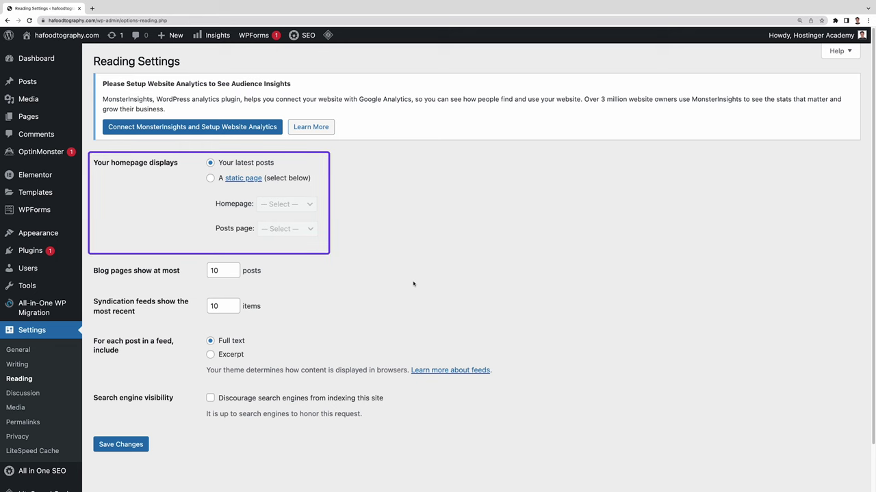
{"action": "left_click", "coordinate": [210, 179]}
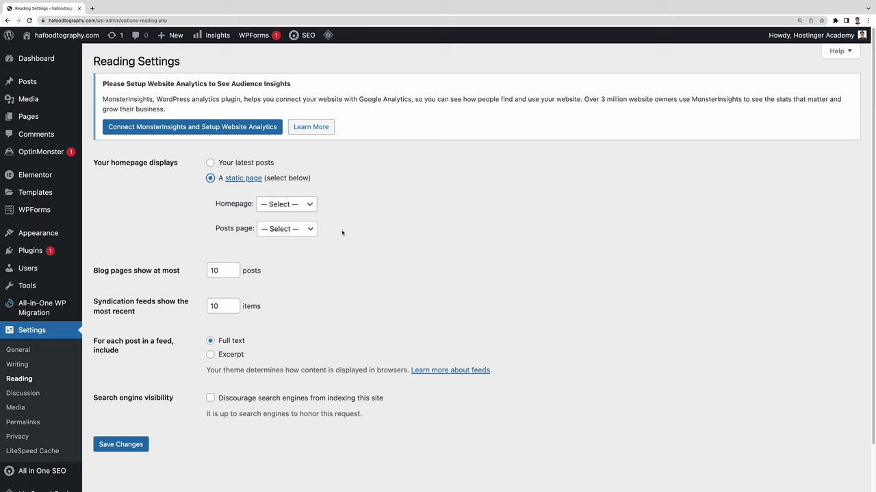
{"action": "left_click", "coordinate": [308, 203]}
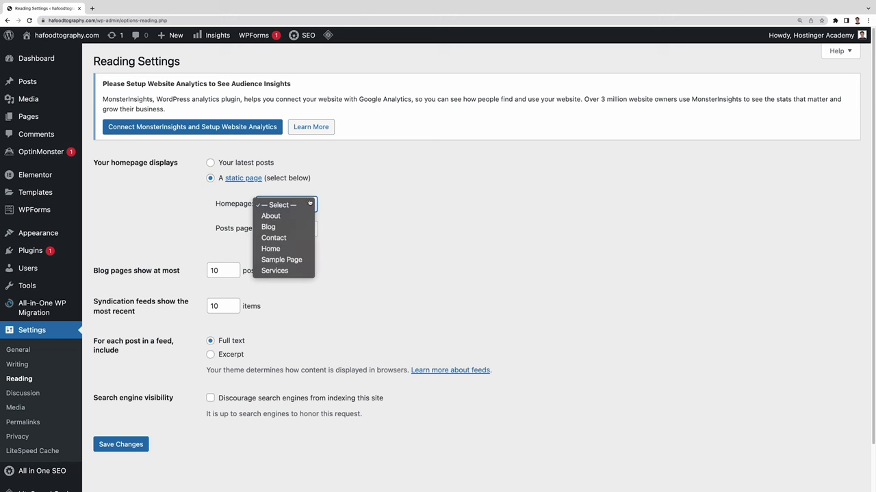
{"action": "left_click", "coordinate": [311, 249]}
{"action": "left_click", "coordinate": [303, 229]}
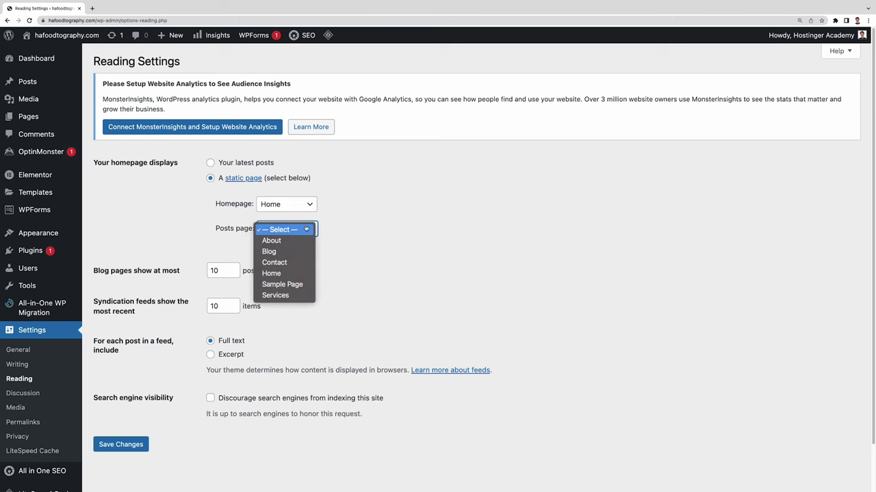
{"action": "left_click", "coordinate": [301, 251]}
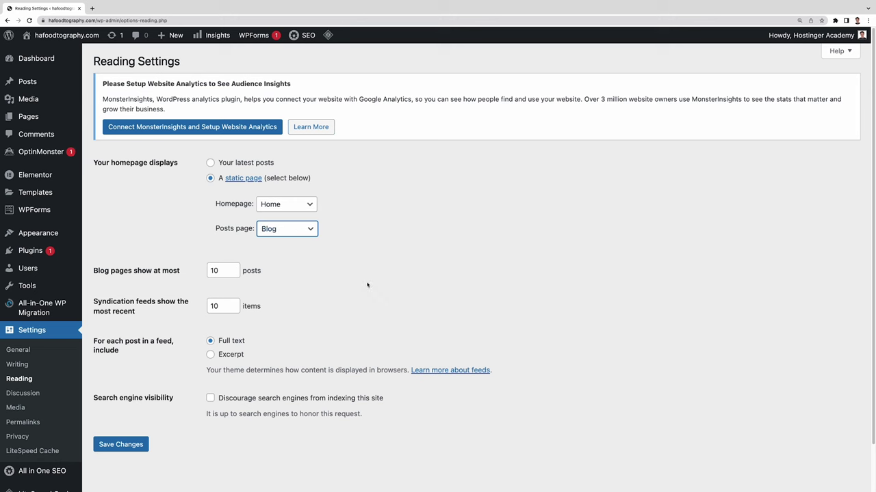
{"action": "left_click", "coordinate": [136, 444]}
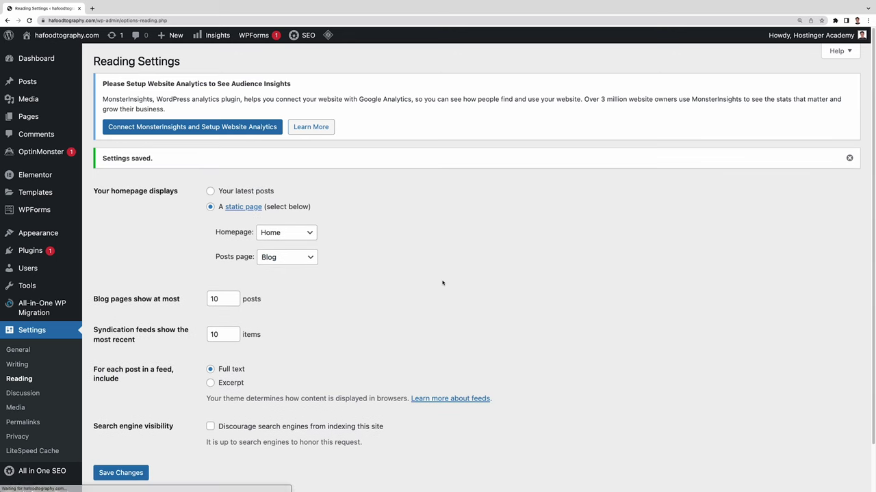
Assign the Elementor Full Width template to the Home page, update the page and open it in the Elementor editor
{"action": "mouse_move", "coordinate": [75, 117]}
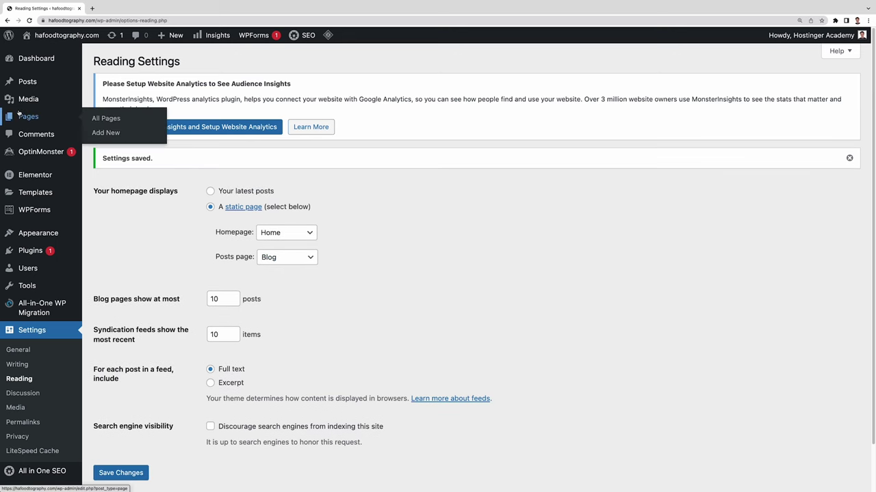
{"action": "left_click", "coordinate": [109, 119]}
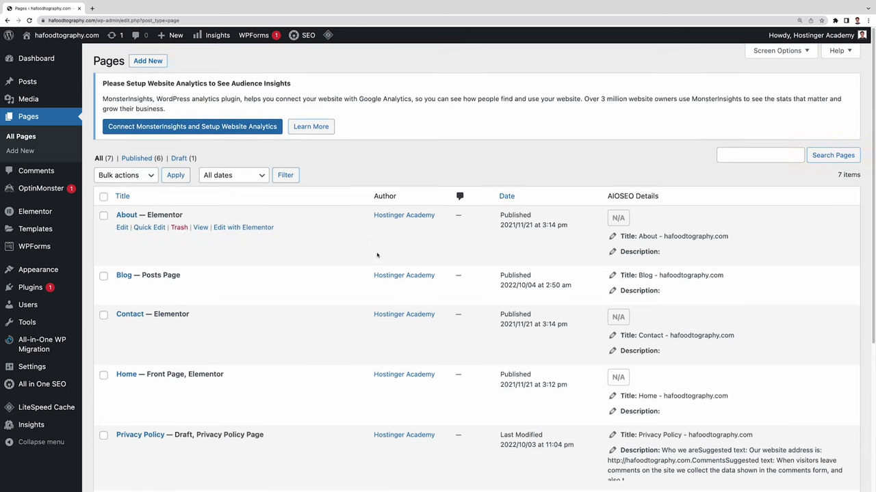
{"action": "left_click", "coordinate": [124, 384]}
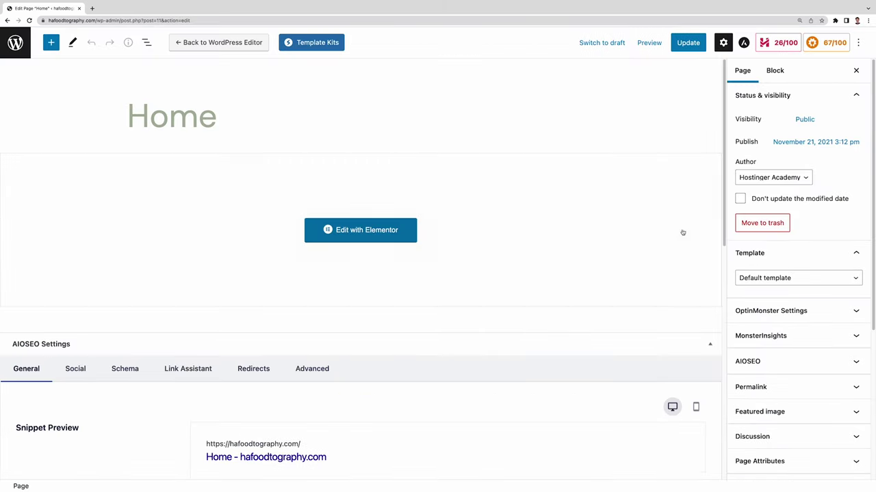
{"action": "left_click", "coordinate": [750, 42]}
{"action": "left_click", "coordinate": [723, 42]}
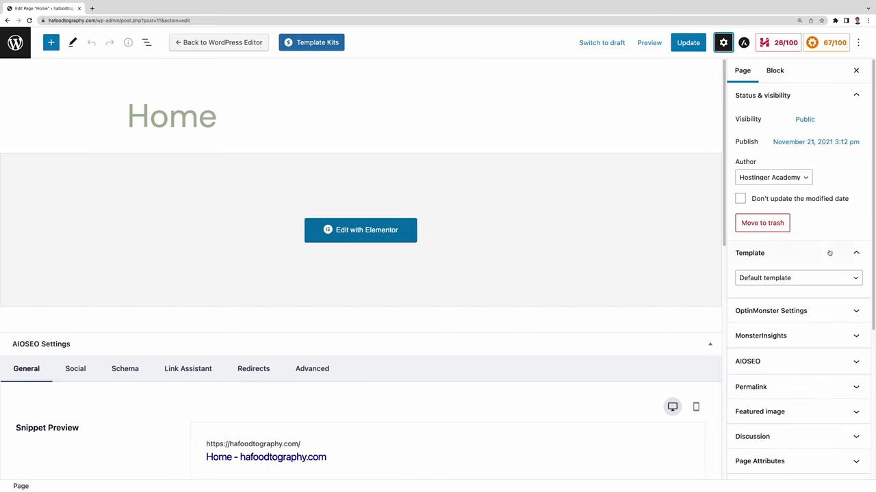
{"action": "left_click", "coordinate": [807, 278]}
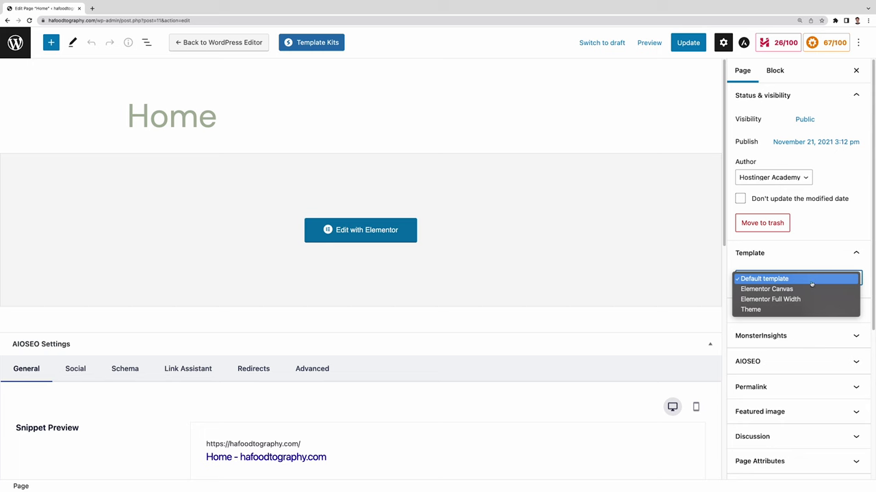
{"action": "left_click", "coordinate": [810, 301]}
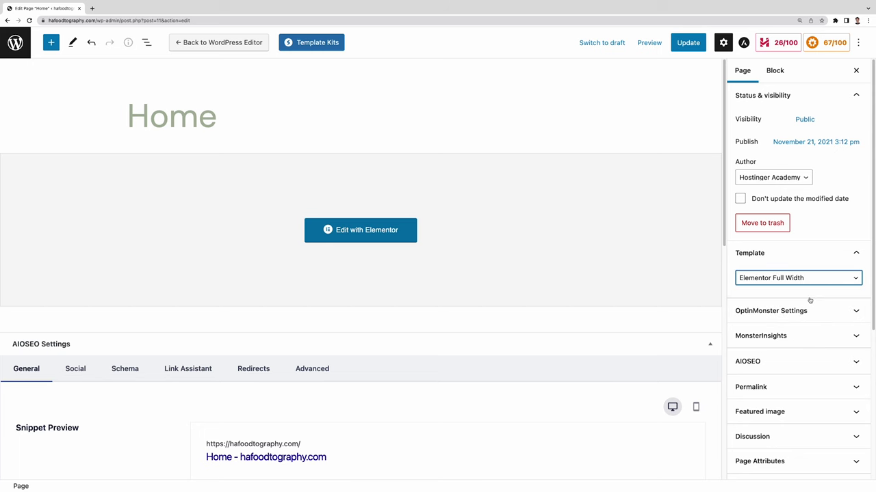
{"action": "left_click", "coordinate": [693, 48]}
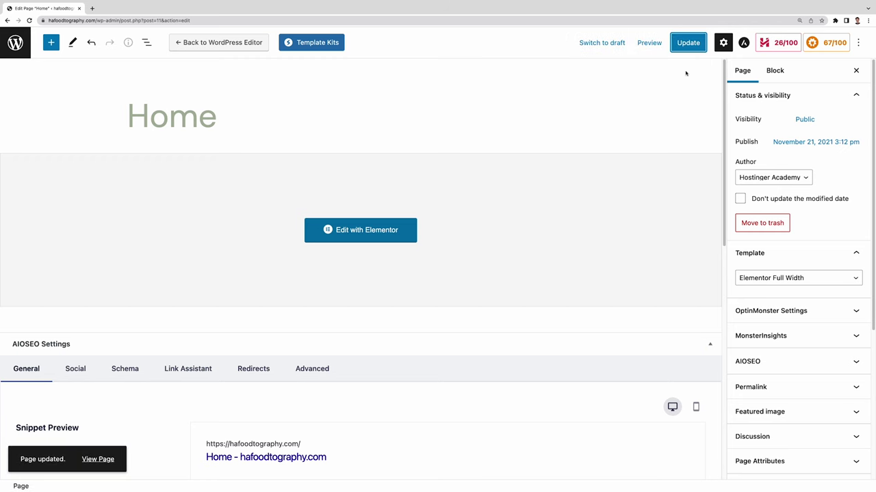
{"action": "left_click", "coordinate": [405, 231]}
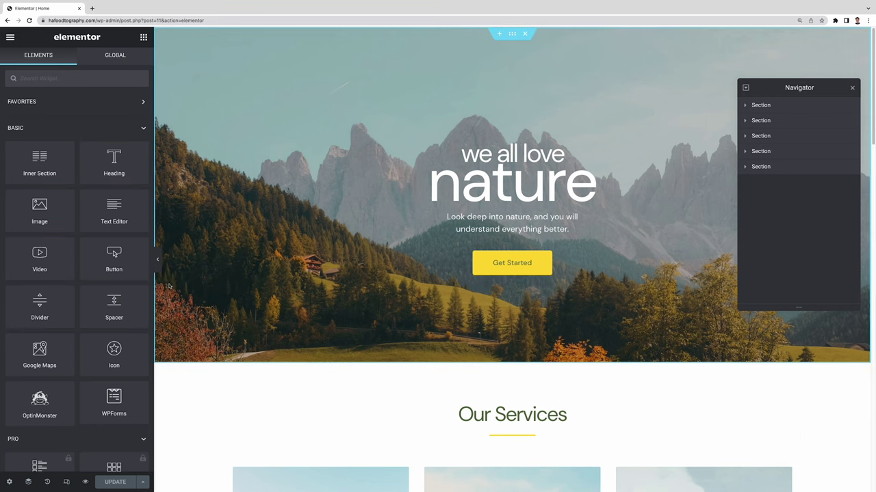
Add a Button widget below Get Started in the hero section, and look through the content and style options of the hero's description text
{"action": "left_click_drag", "start_coordinate": [143, 275], "coordinate": [403, 272]}
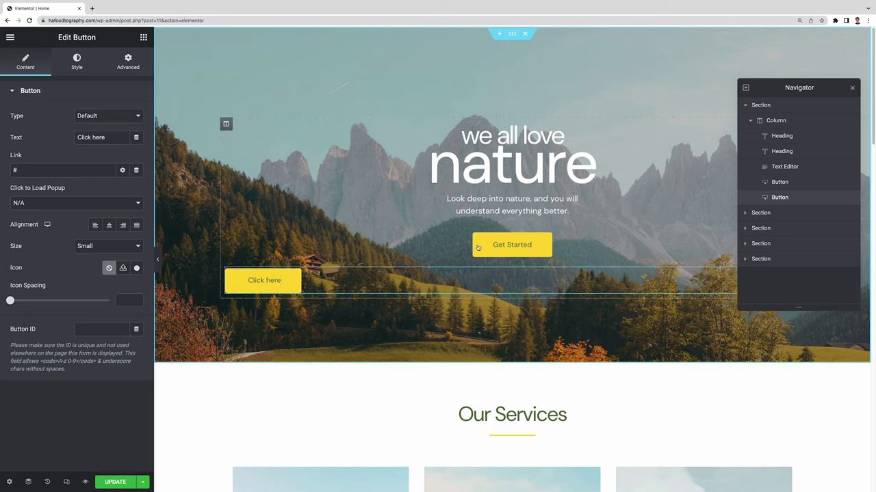
{"action": "left_click", "coordinate": [482, 209]}
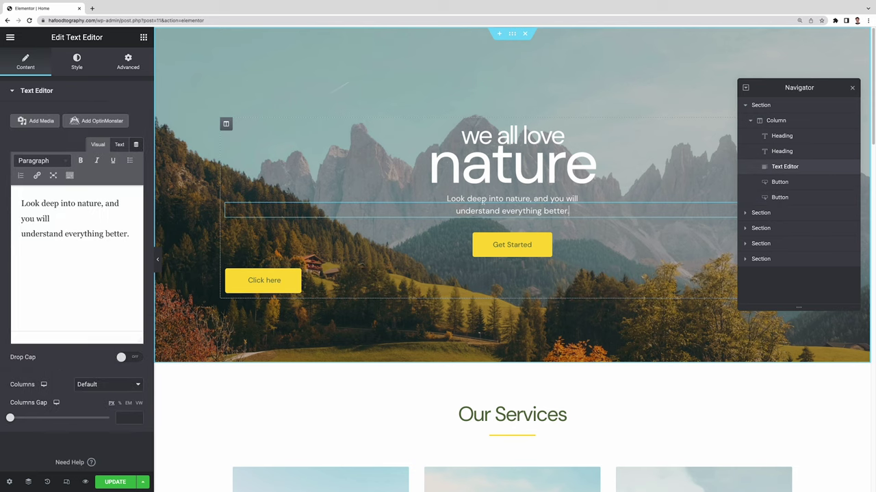
{"action": "left_click", "coordinate": [103, 283]}
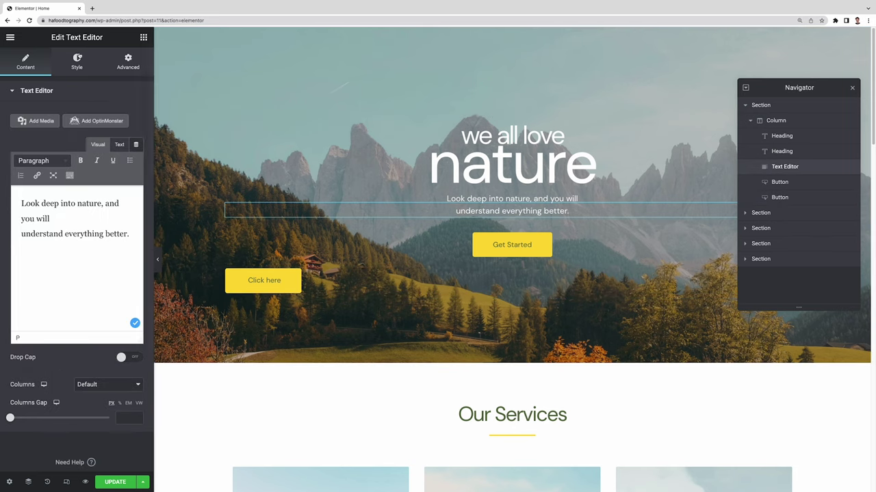
{"action": "left_click", "coordinate": [77, 62]}
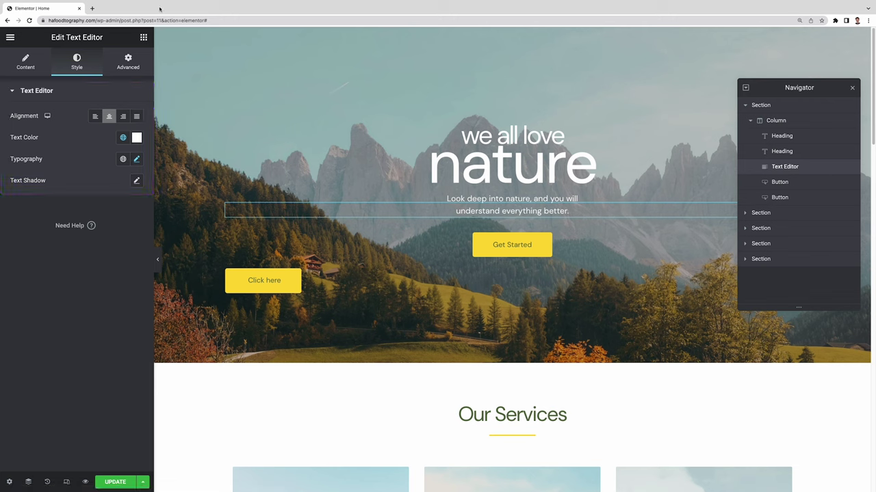
{"action": "left_click", "coordinate": [143, 38]}
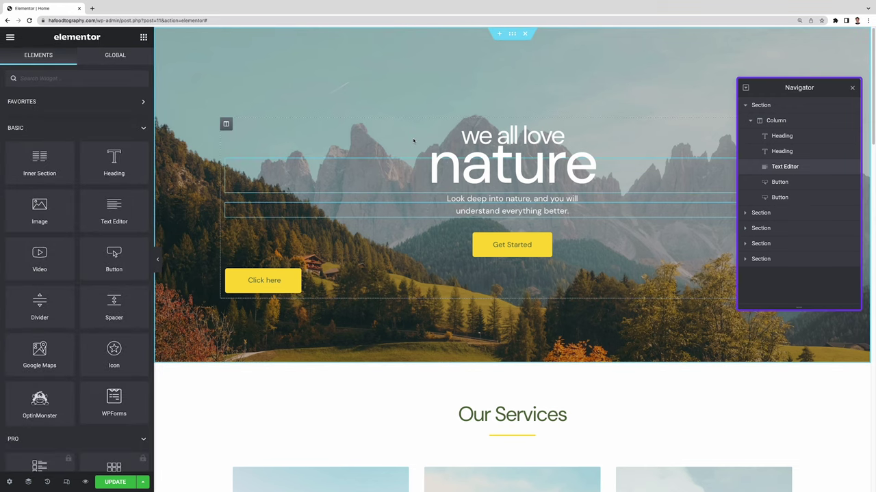
Dock the Navigator beside the canvas and add a new column after the first column of the testimonial section
{"action": "left_click_drag", "start_coordinate": [778, 91], "coordinate": [845, 109]}
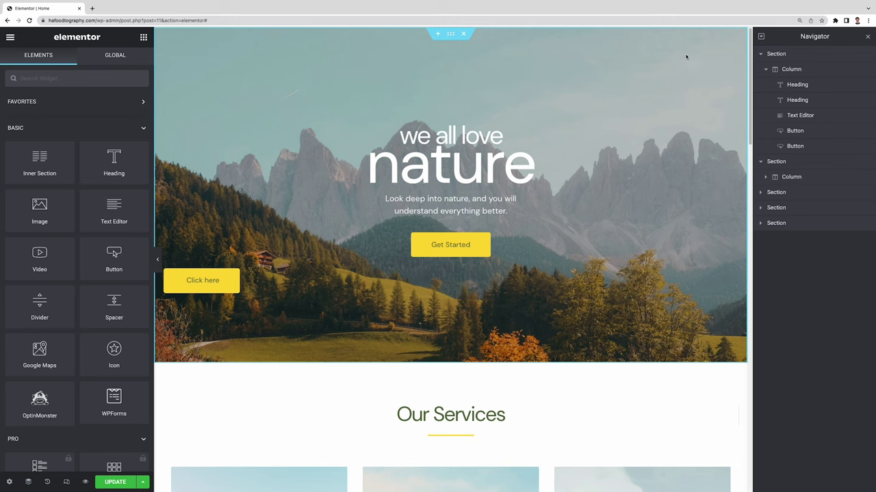
{"action": "scroll", "coordinate": [686, 57], "scroll_direction": "down", "scroll_amount": 5}
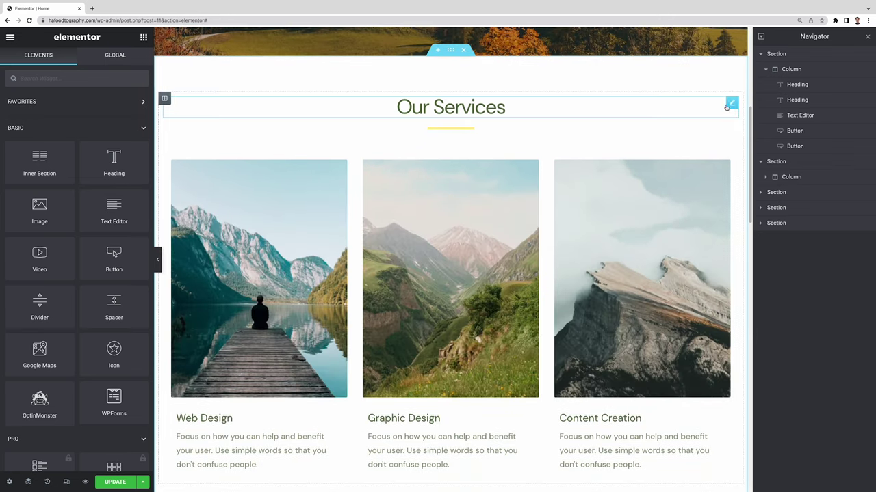
{"action": "scroll", "coordinate": [730, 143], "scroll_direction": "down", "scroll_amount": 6}
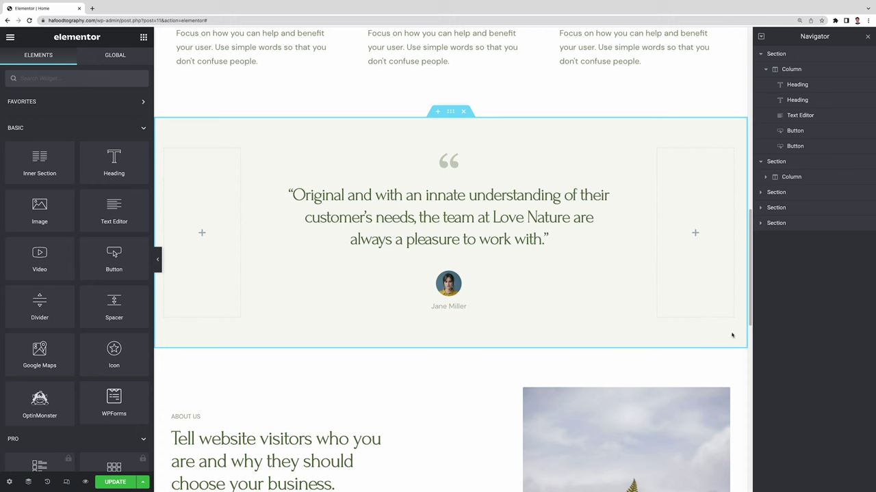
{"action": "left_click", "coordinate": [761, 193]}
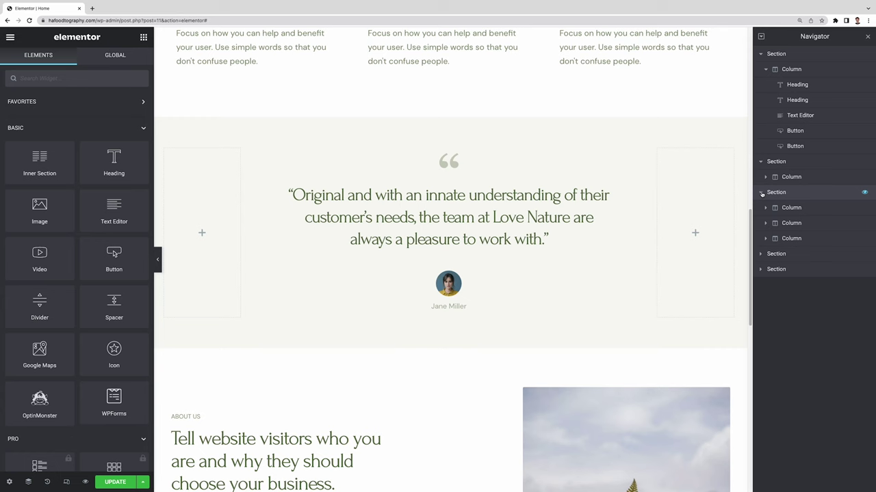
{"action": "right_click", "coordinate": [784, 207]}
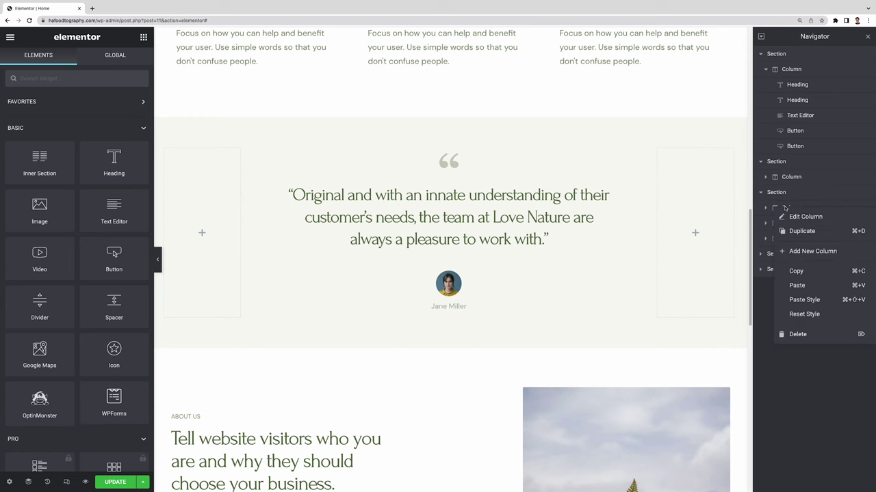
{"action": "left_click", "coordinate": [818, 252]}
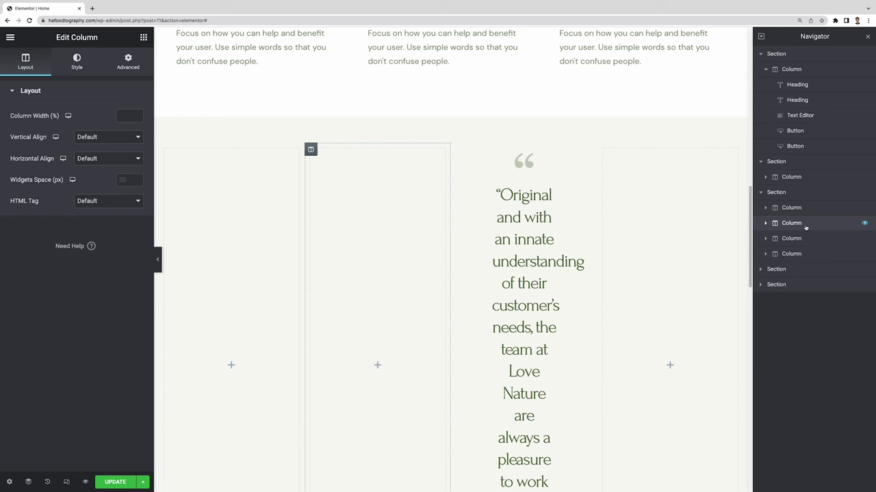
{"action": "left_click", "coordinate": [143, 38]}
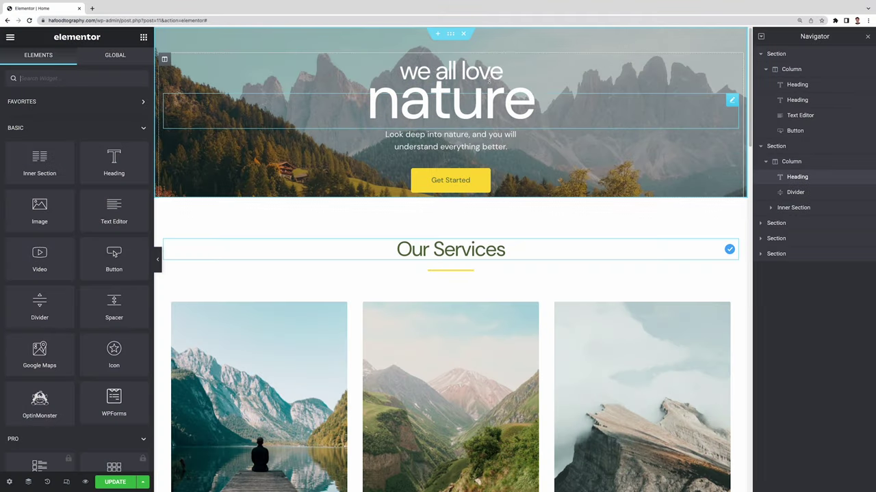
Set the hero section's height to Min Height with a minimum of 100 VH
{"action": "left_click", "coordinate": [450, 34]}
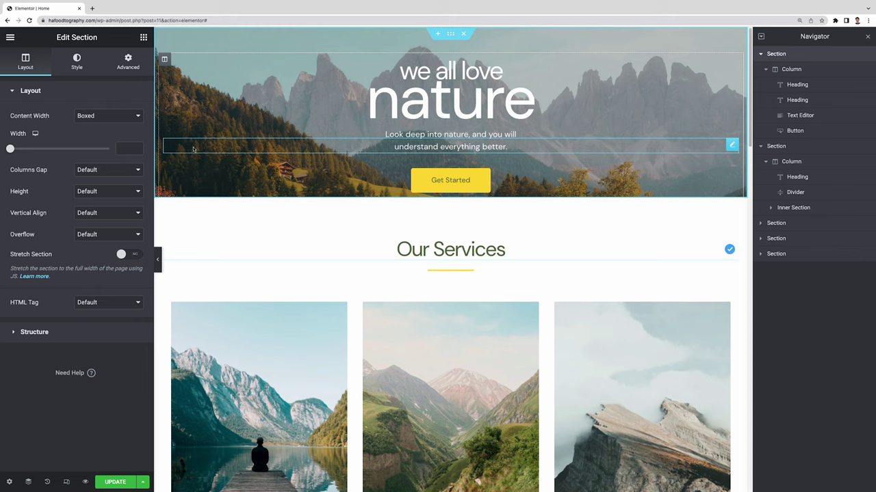
{"action": "left_click", "coordinate": [136, 191]}
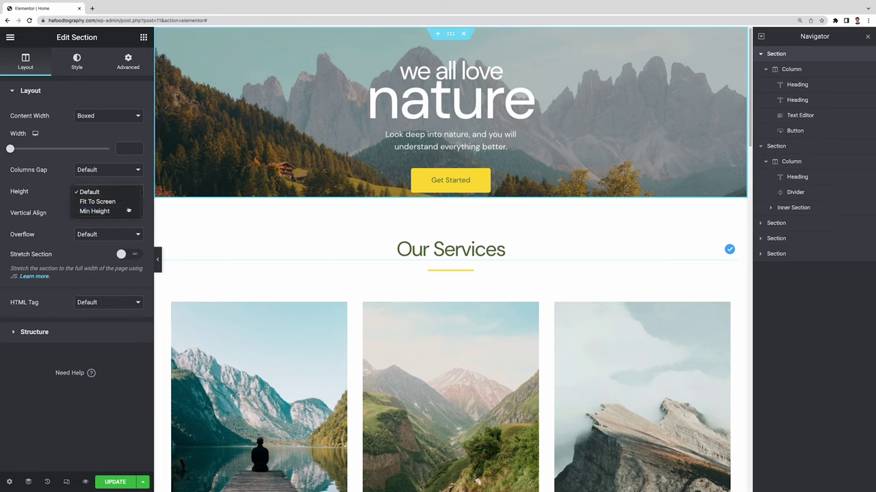
{"action": "left_click", "coordinate": [129, 211]}
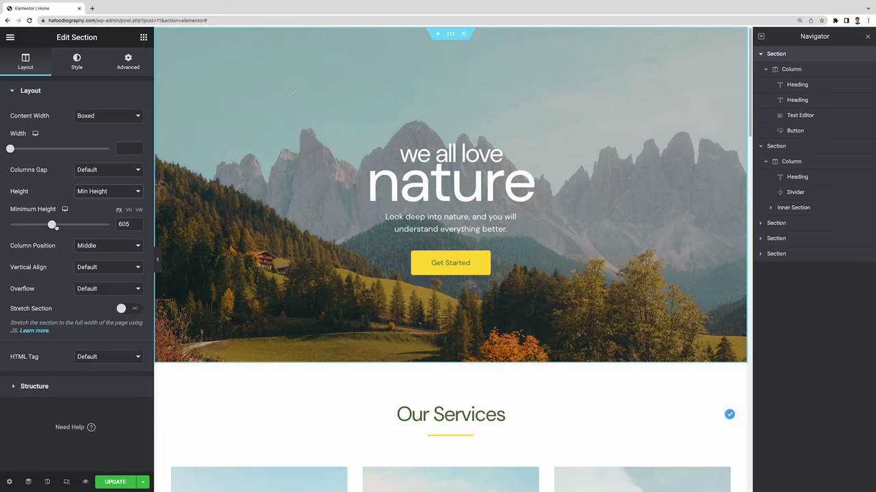
{"action": "left_click", "coordinate": [129, 211]}
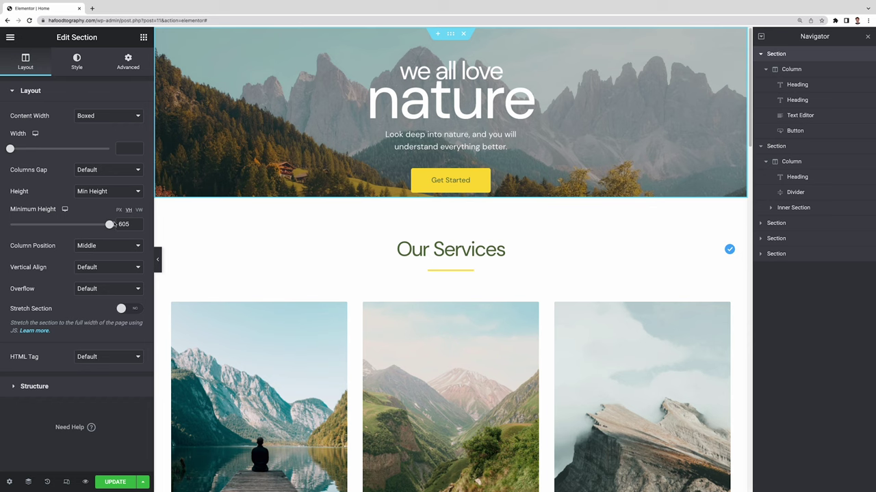
{"action": "mouse_move", "coordinate": [114, 226]}
{"action": "left_mouse_down"}
{"action": "mouse_move", "coordinate": [78, 231]}
{"action": "mouse_move", "coordinate": [113, 230]}
{"action": "left_mouse_up"}
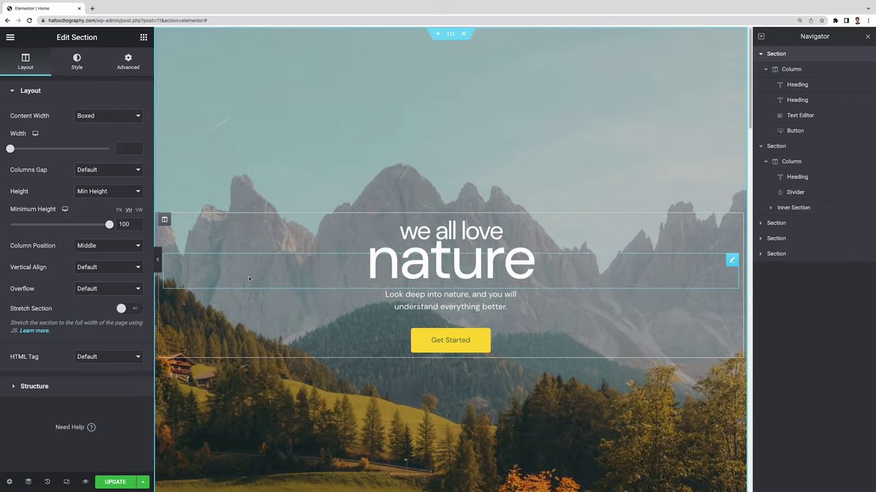
Upload the food photo and insert it as the hero section's background image, replacing the mountain landscape
{"action": "left_click", "coordinate": [80, 71]}
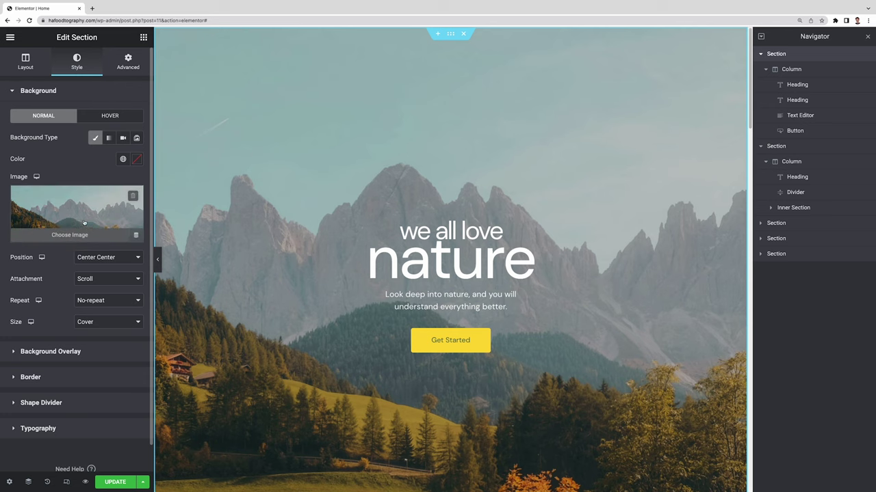
{"action": "left_click", "coordinate": [77, 239]}
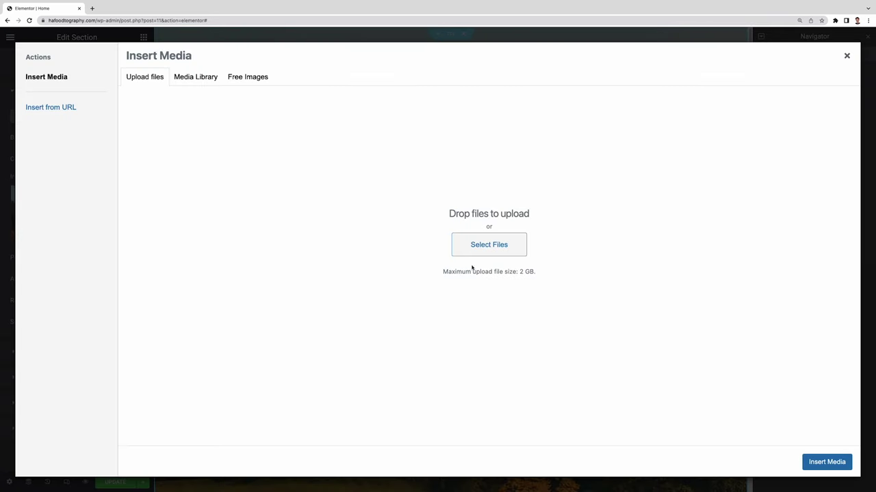
{"action": "left_click", "coordinate": [489, 245]}
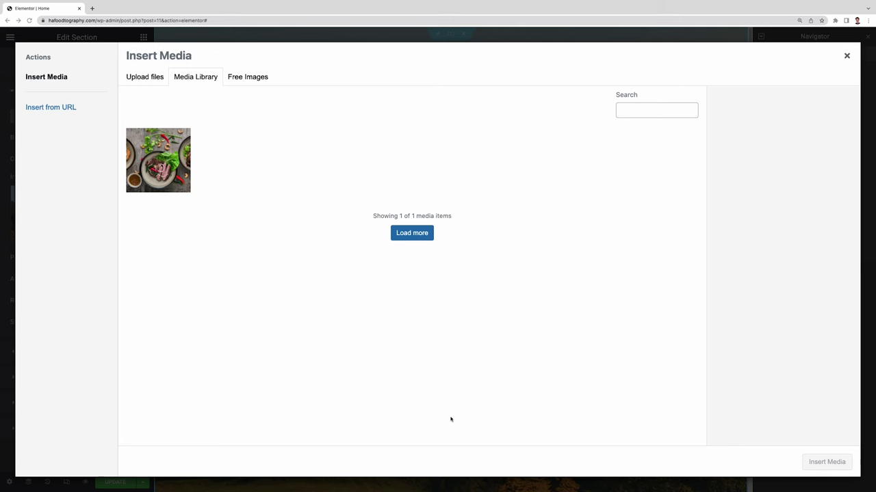
{"action": "left_click", "coordinate": [179, 157]}
{"action": "left_click", "coordinate": [824, 463]}
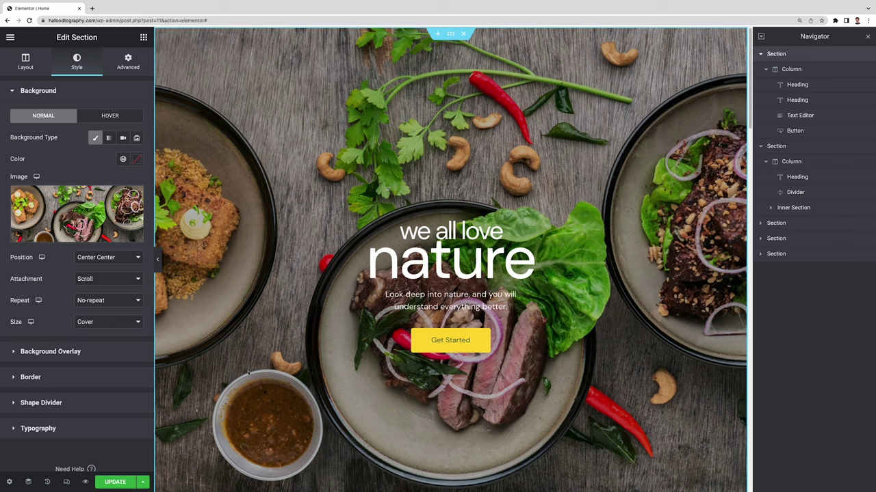
Keep the hero section's black background overlay and raise its opacity to 0.35
{"action": "left_click", "coordinate": [123, 355]}
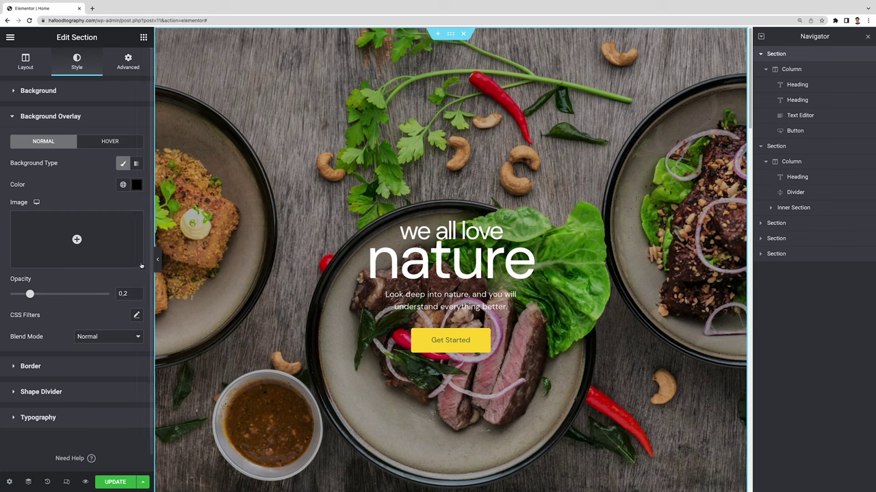
{"action": "left_click", "coordinate": [138, 186]}
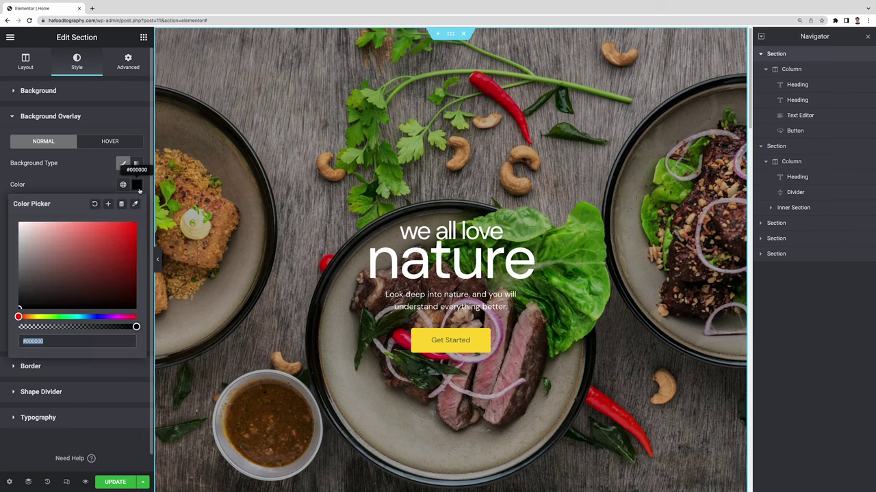
{"action": "left_click", "coordinate": [138, 186]}
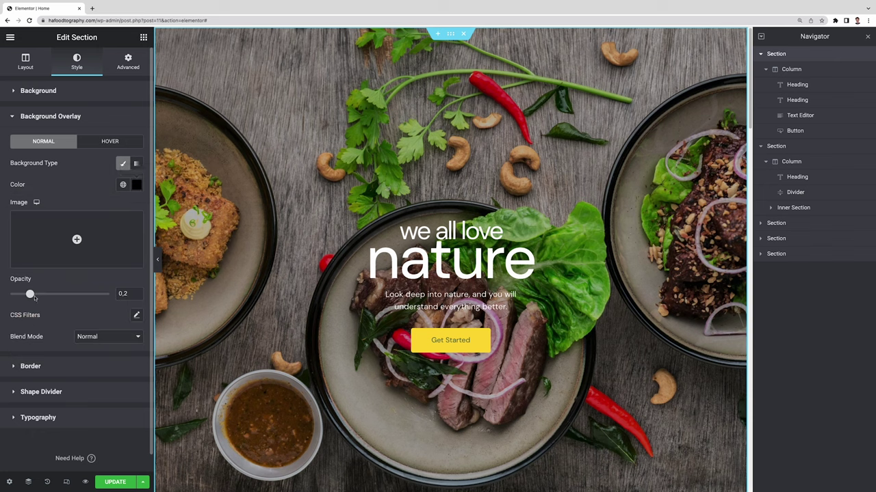
{"action": "mouse_move", "coordinate": [30, 295]}
{"action": "left_mouse_down"}
{"action": "mouse_move", "coordinate": [53, 296]}
{"action": "mouse_move", "coordinate": [35, 297]}
{"action": "mouse_move", "coordinate": [45, 299]}
{"action": "left_mouse_up"}
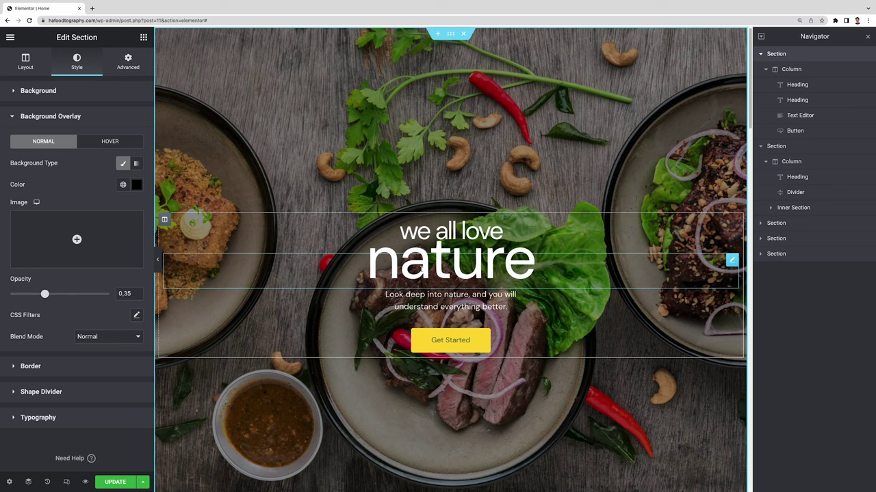
Replace the two hero headings' text with "Hi, we are" and "Foodtography"
{"action": "left_click", "coordinate": [525, 270]}
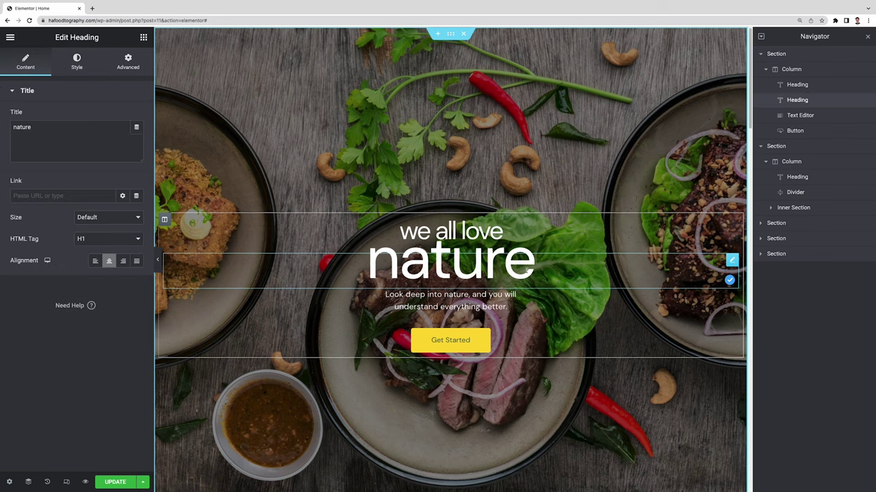
{"action": "left_click", "coordinate": [479, 241]}
{"action": "left_click", "coordinate": [534, 268]}
{"action": "key", "text": "BackSpace"}
{"action": "key", "text": "BackSpace"}
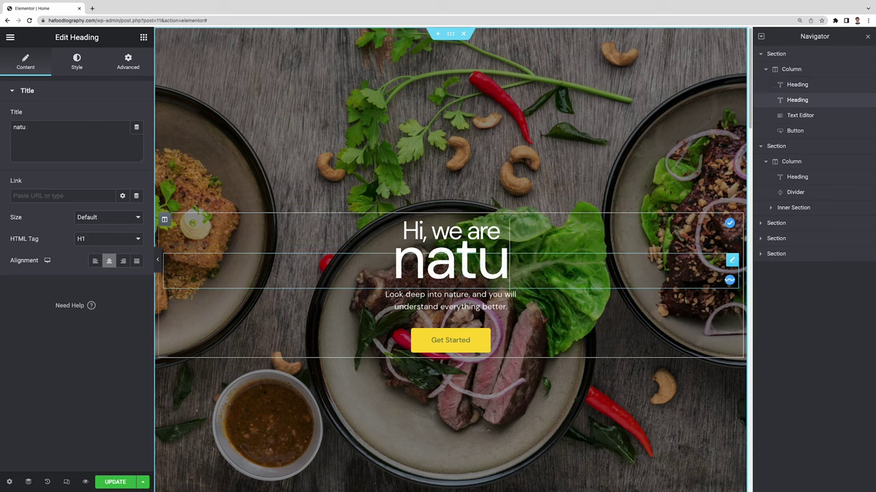
{"action": "key", "text": "BackSpace"}
{"action": "key", "text": "BackSpace"}
{"action": "key", "text": "BackSpace"}
{"action": "key", "text": "BackSpace"}
{"action": "type", "text": "Foodtography"}
Replace the hero description with "Capturing delicious moments, with taste." and add a Google Maps widget directly below it
{"action": "left_click", "coordinate": [480, 302]}
{"action": "left_click_drag", "start_coordinate": [506, 307], "coordinate": [395, 295]}
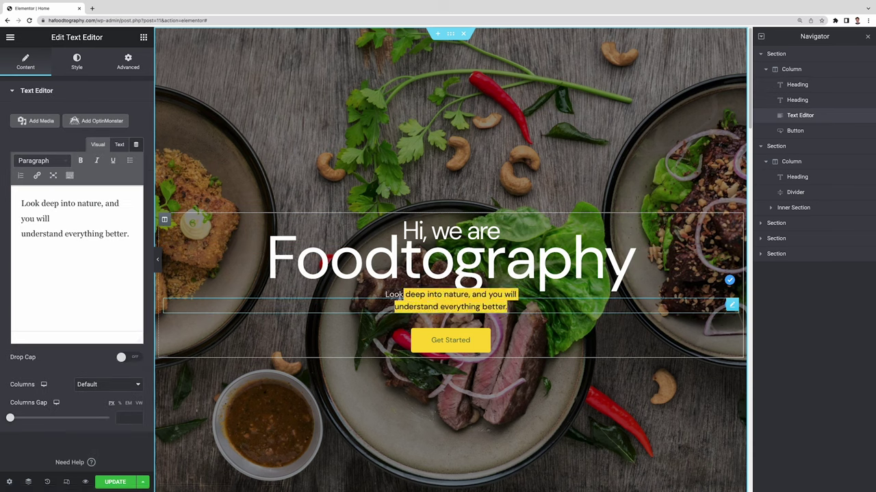
{"action": "type", "text": "Capturing delicious moments, with taste."}
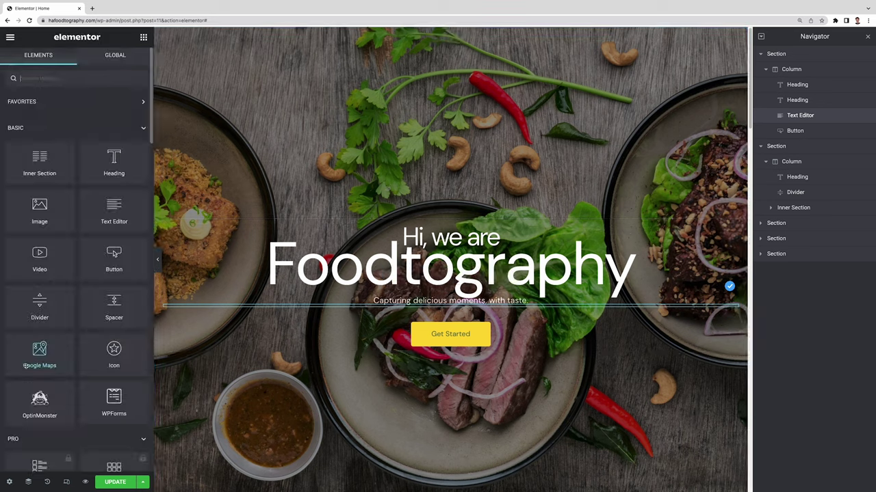
{"action": "left_click_drag", "start_coordinate": [26, 366], "coordinate": [453, 314]}
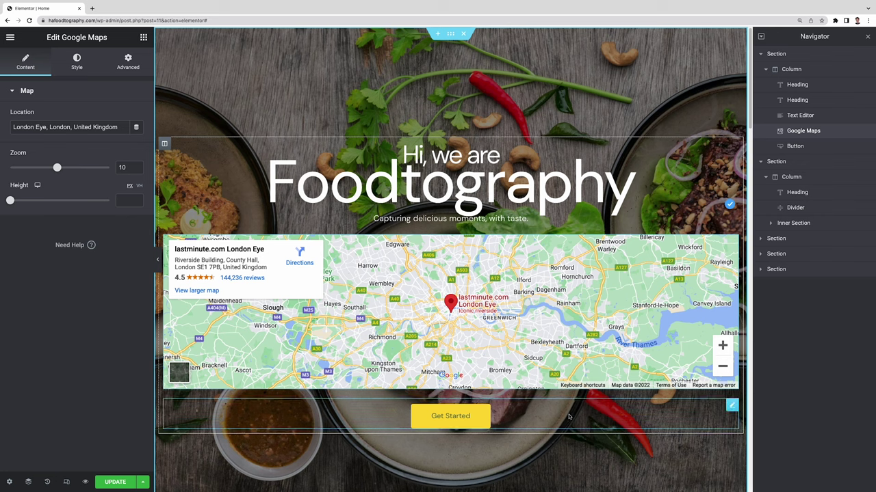
Set the Foodtography heading's font size to 123 px and widen its letter spacing
{"action": "left_click", "coordinate": [528, 184]}
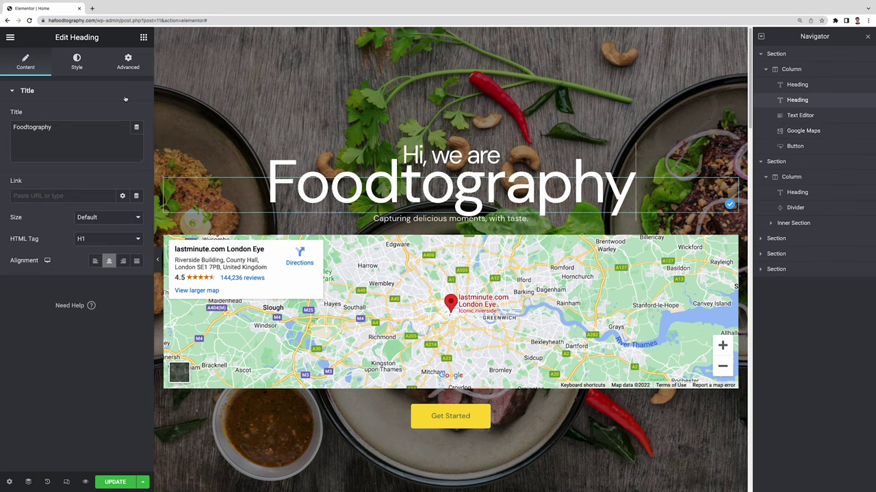
{"action": "left_click", "coordinate": [77, 61]}
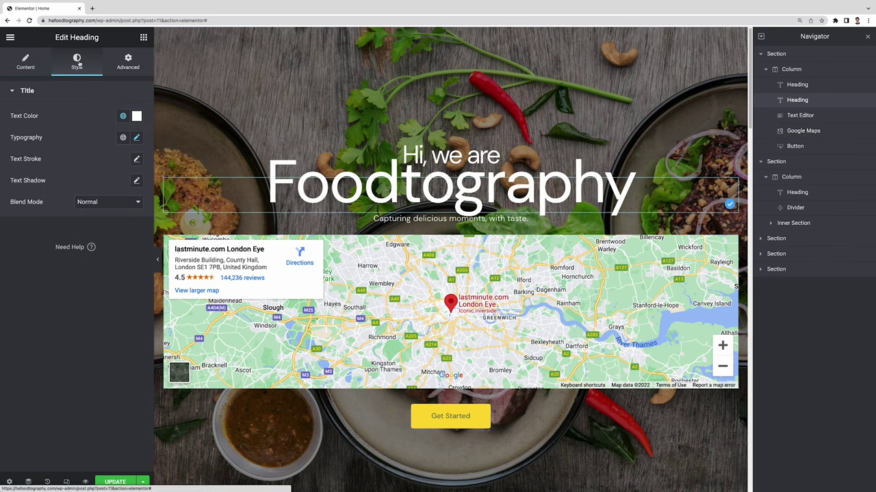
{"action": "left_click", "coordinate": [137, 139]}
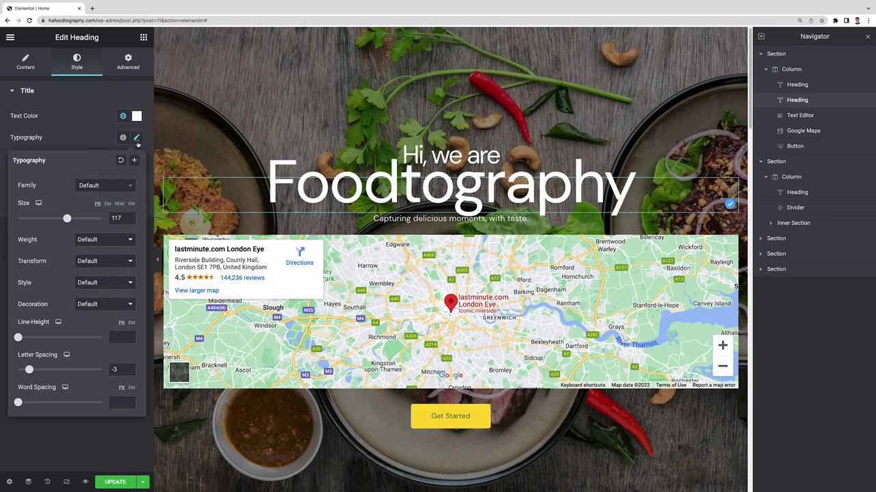
{"action": "left_click_drag", "start_coordinate": [67, 218], "coordinate": [71, 220]}
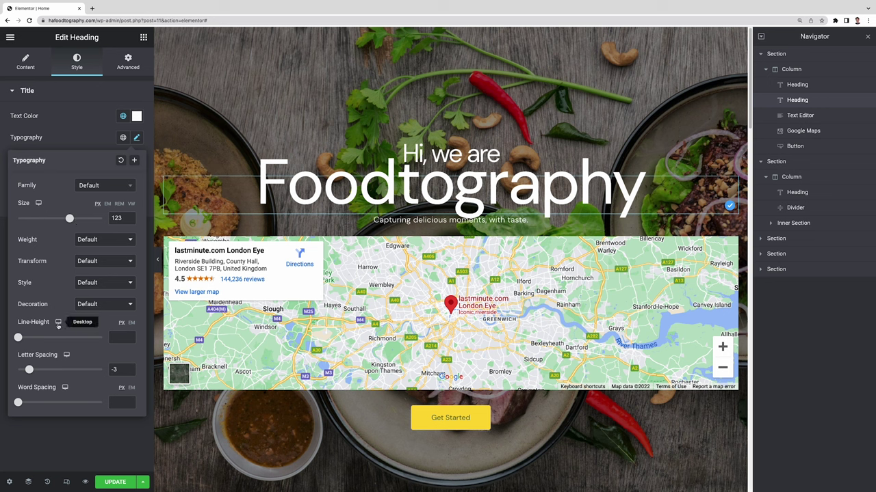
{"action": "left_click_drag", "start_coordinate": [28, 369], "coordinate": [69, 371]}
Change the hero button's text to "Contact us"
{"action": "left_click", "coordinate": [451, 419]}
{"action": "right_click", "coordinate": [453, 421]}
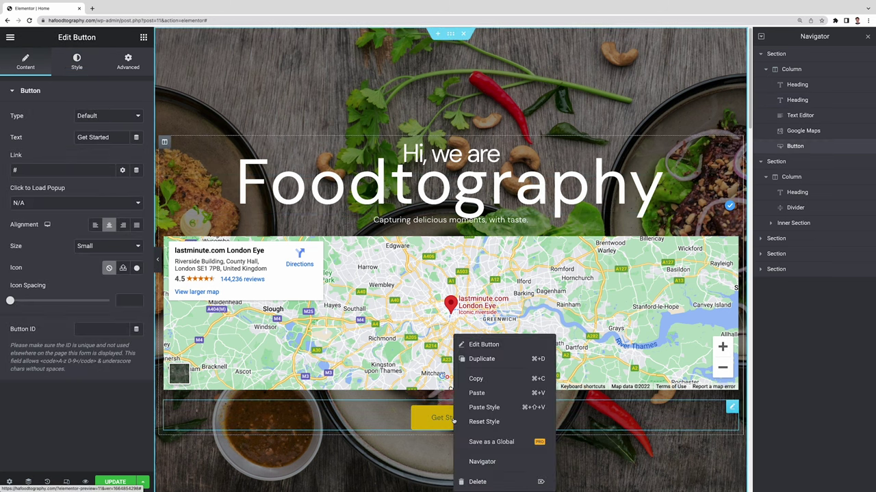
{"action": "left_click", "coordinate": [494, 347]}
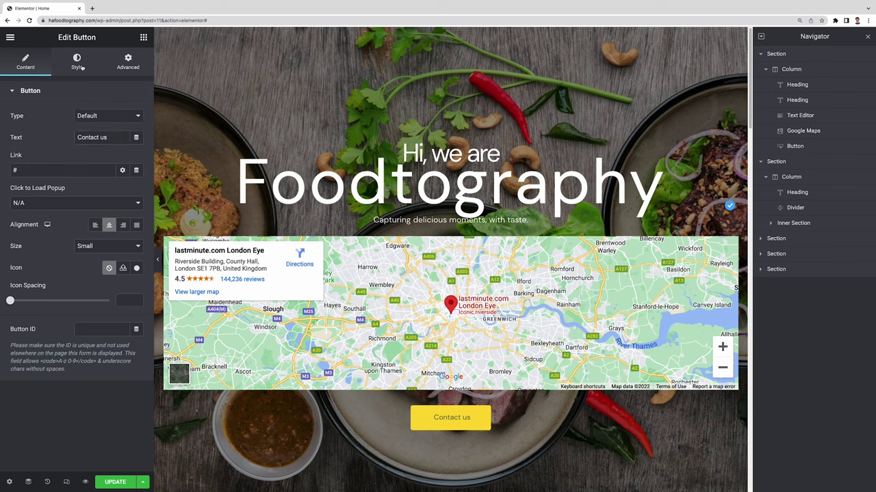
Set the Contact us button's border radius to 12 px on all four corners
{"action": "left_click", "coordinate": [81, 67]}
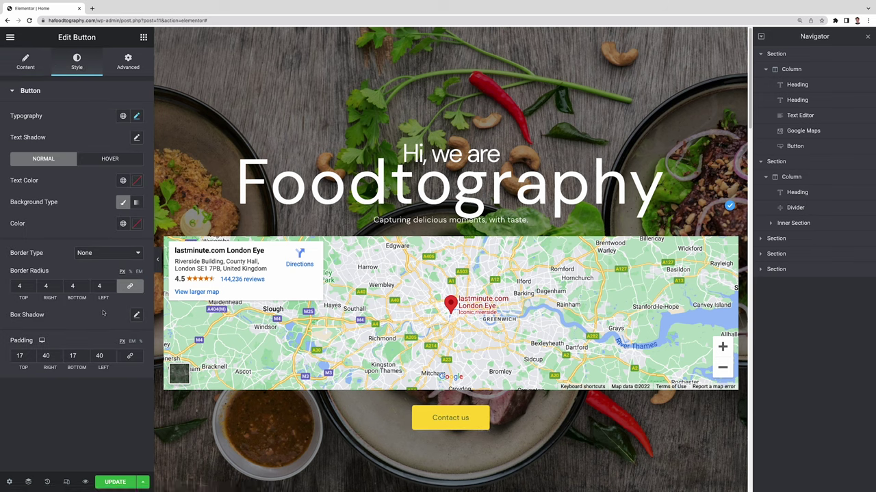
{"action": "double_click", "coordinate": [32, 286]}
{"action": "type", "text": "10"}
{"action": "double_click", "coordinate": [32, 284]}
Set the Contact us button's hover animation to Pulse
{"action": "left_click", "coordinate": [111, 159]}
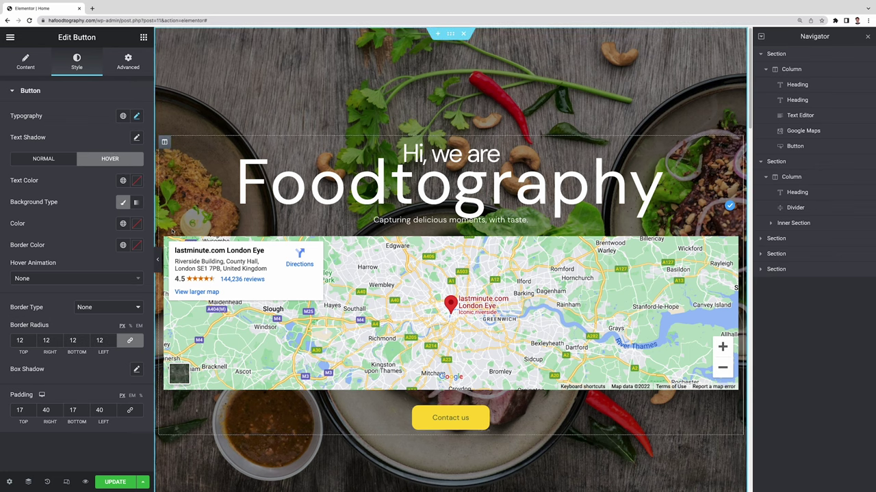
{"action": "left_click", "coordinate": [93, 279]}
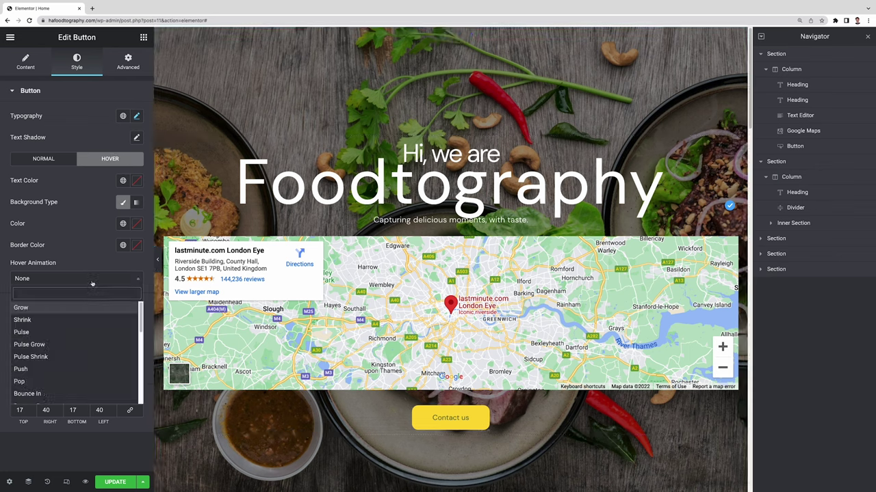
{"action": "left_click", "coordinate": [75, 331]}
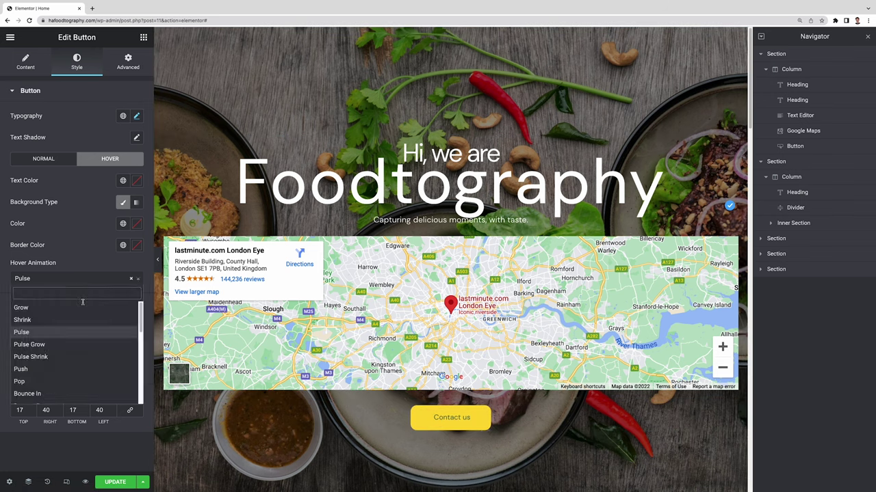
{"action": "left_click", "coordinate": [83, 277]}
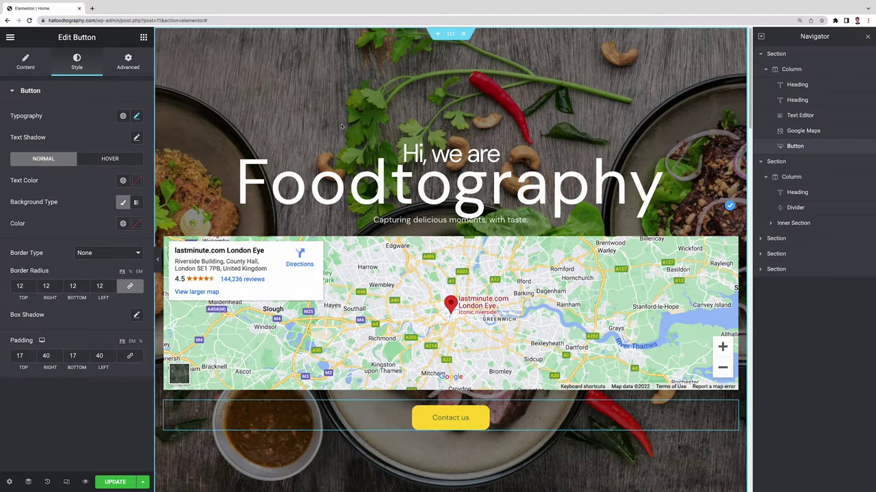
Add a two-column Inner Section below the Contact us button in the hero section
{"action": "left_click", "coordinate": [144, 38]}
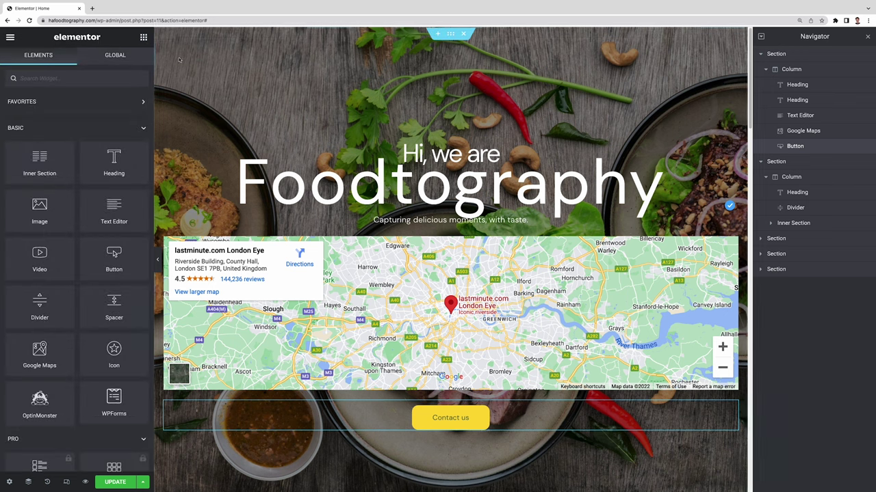
{"action": "left_click_drag", "start_coordinate": [43, 166], "coordinate": [503, 422]}
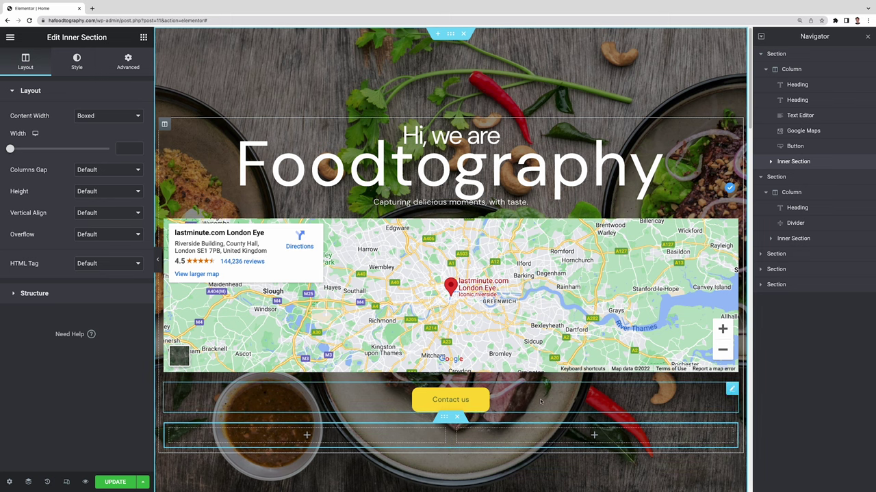
Place a Button widget in each column of the new inner section and right-align the first one
{"action": "left_click", "coordinate": [144, 38]}
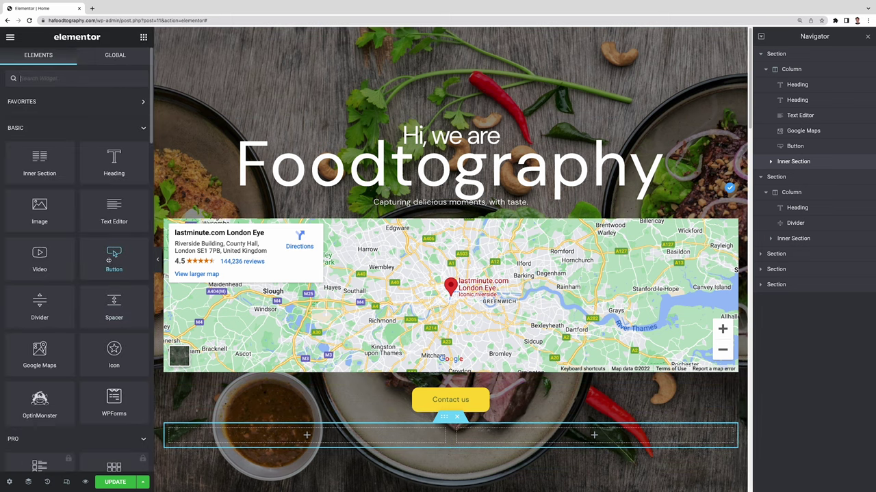
{"action": "left_click_drag", "start_coordinate": [113, 260], "coordinate": [331, 437]}
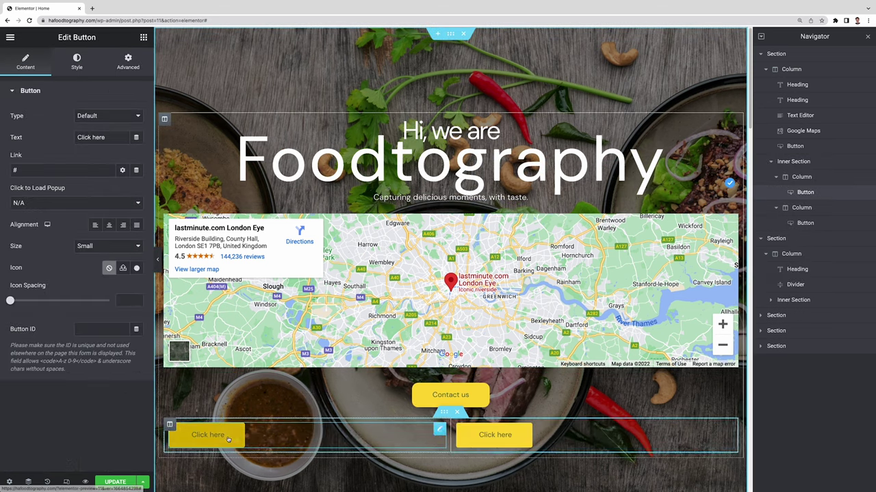
{"action": "left_click", "coordinate": [123, 225]}
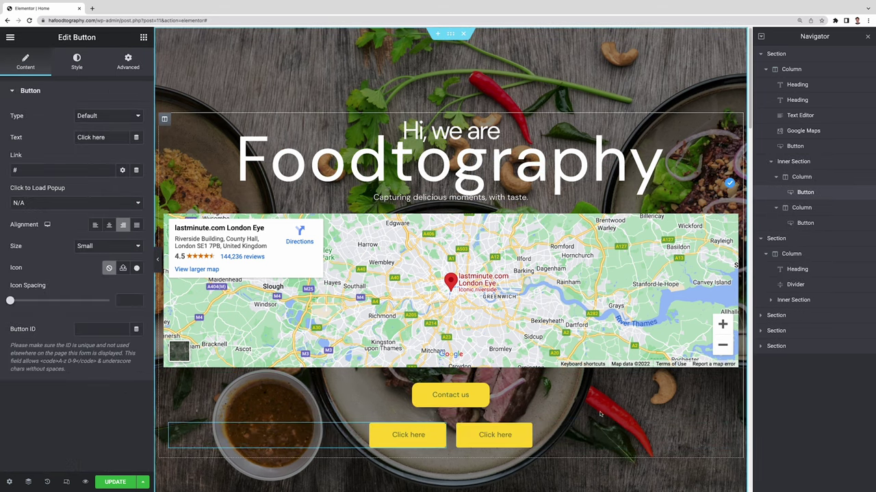
Copy the Contact us button's style onto both Click here buttons and left-align the second one
{"action": "scroll", "coordinate": [597, 430], "scroll_direction": "down", "scroll_amount": 1}
{"action": "scroll", "coordinate": [597, 429], "scroll_direction": "down", "scroll_amount": 1}
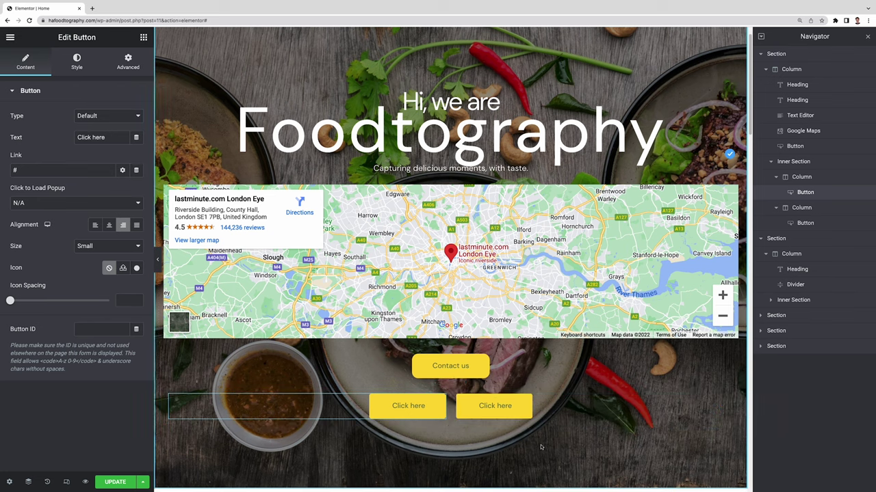
{"action": "right_click", "coordinate": [446, 368]}
{"action": "left_click", "coordinate": [471, 378]}
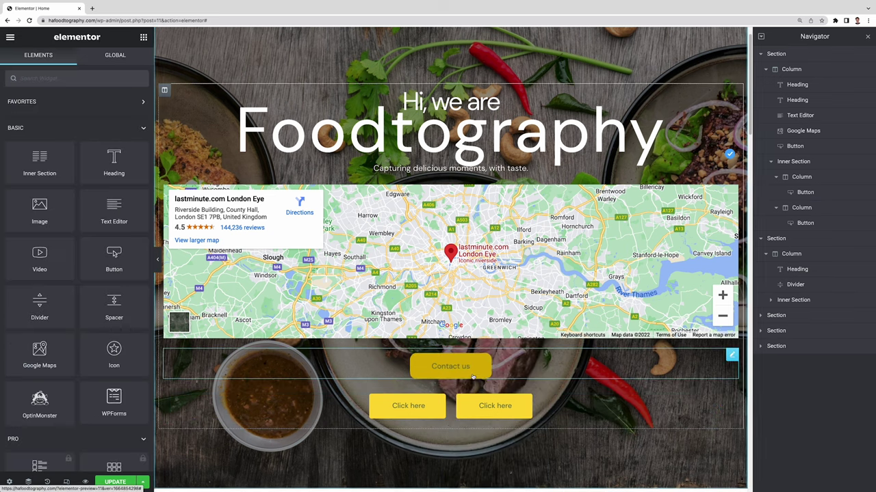
{"action": "right_click", "coordinate": [422, 407]}
{"action": "left_click", "coordinate": [451, 408]}
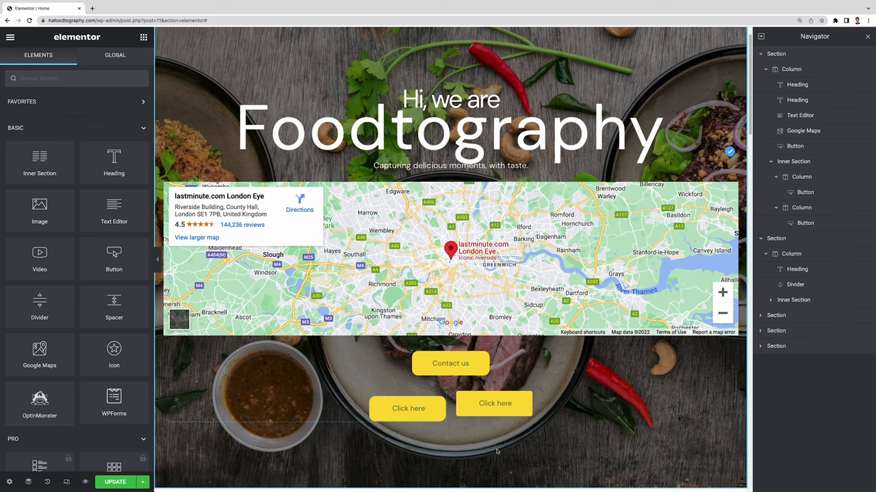
{"action": "right_click", "coordinate": [498, 403]}
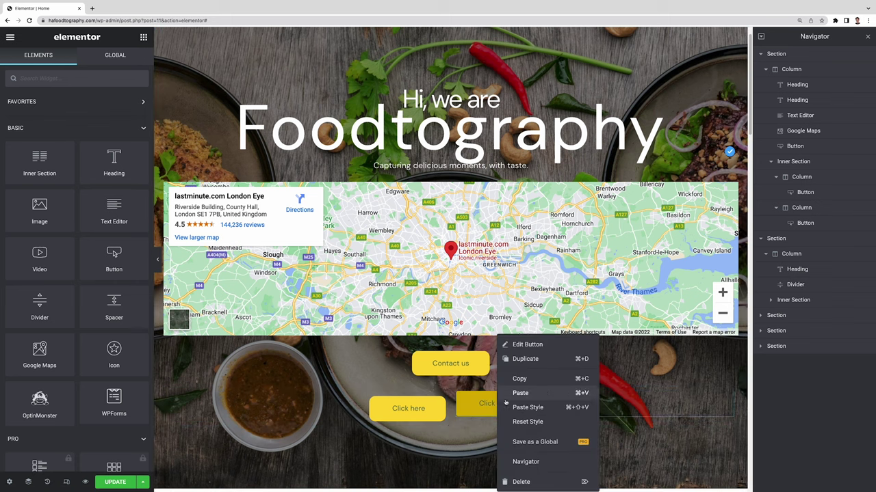
{"action": "left_click", "coordinate": [517, 408]}
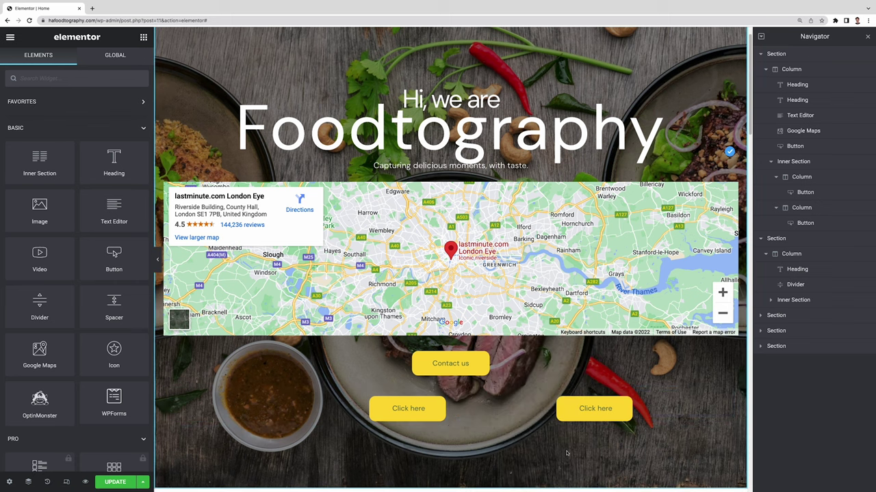
{"action": "left_click", "coordinate": [565, 419]}
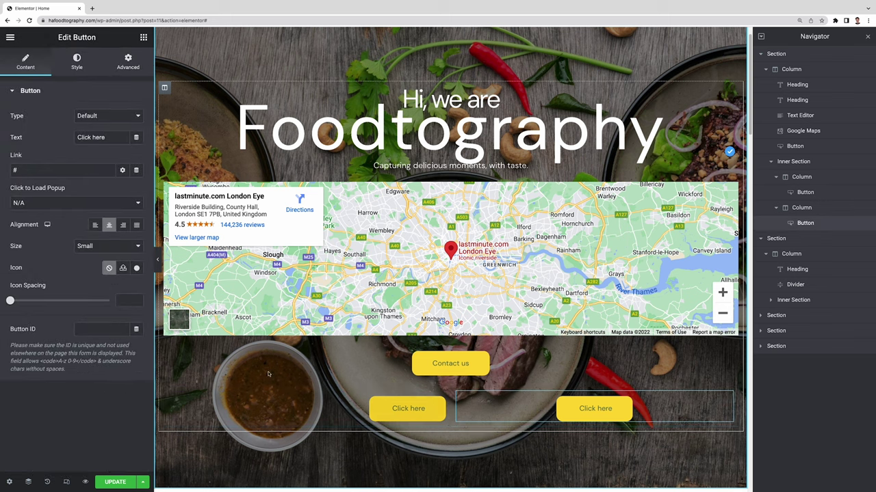
{"action": "left_click", "coordinate": [95, 224]}
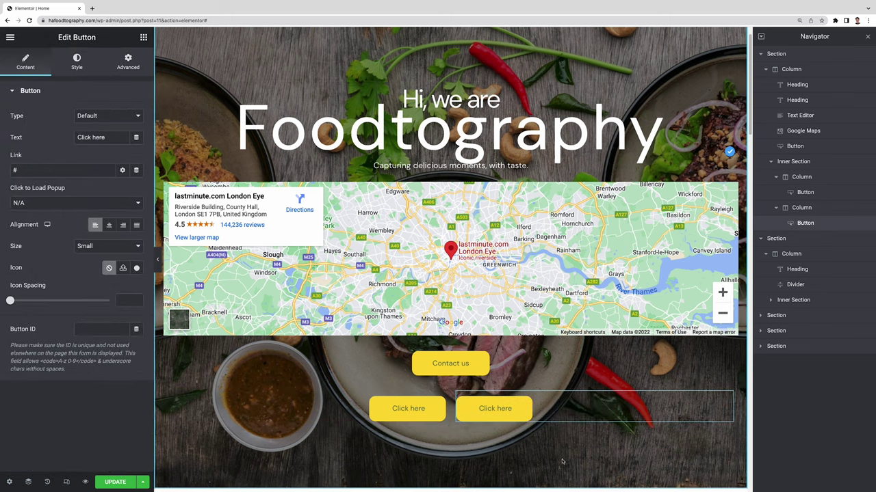
Delete the standalone Contact us button and change the first inner-section button's text to "Contact us"
{"action": "left_click", "coordinate": [604, 364]}
{"action": "right_click", "coordinate": [604, 364]}
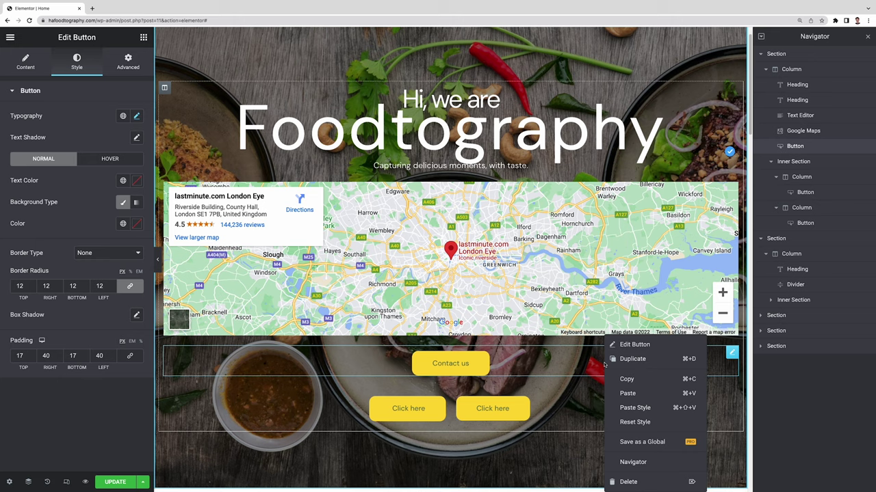
{"action": "left_click", "coordinate": [626, 482]}
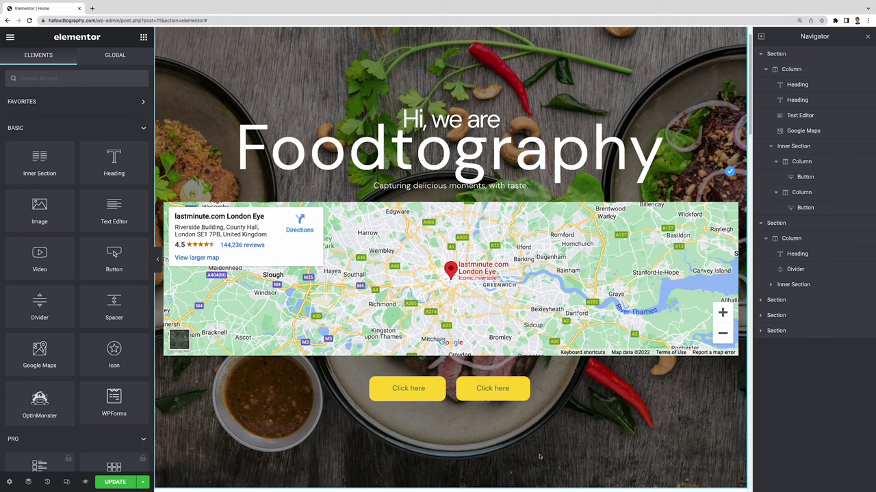
{"action": "key", "text": "ctrl+z"}
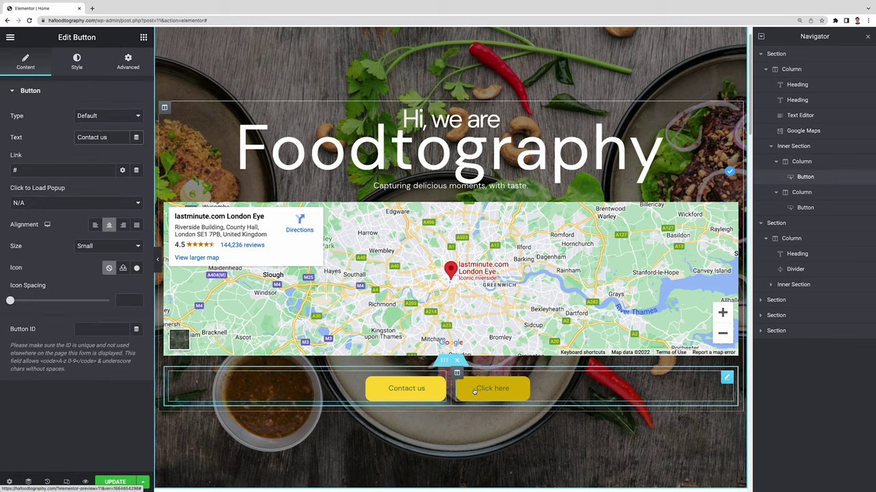
Change the text of the second button in the hero's inner section to "Gallery"
{"action": "left_click_drag", "start_coordinate": [113, 137], "coordinate": [61, 141]}
{"action": "type", "text": "Gallery"}
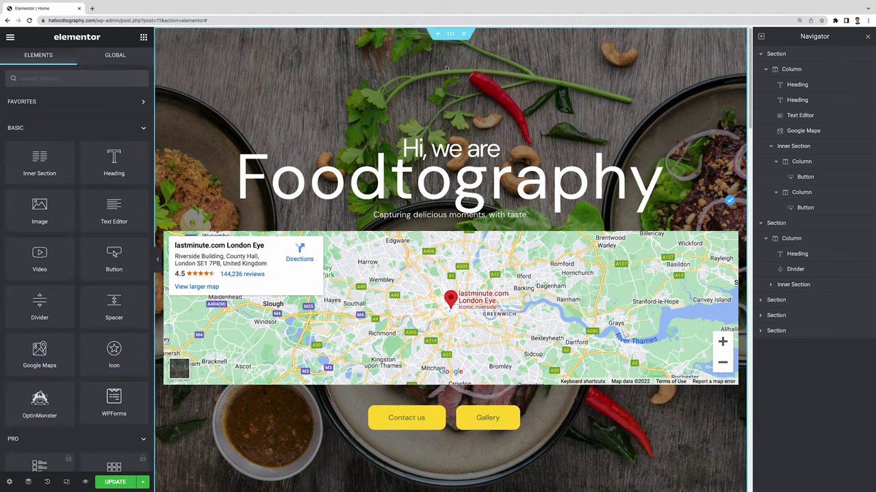
Save the hero section to the template library as "homepage banner" and close the library
{"action": "right_click", "coordinate": [451, 38]}
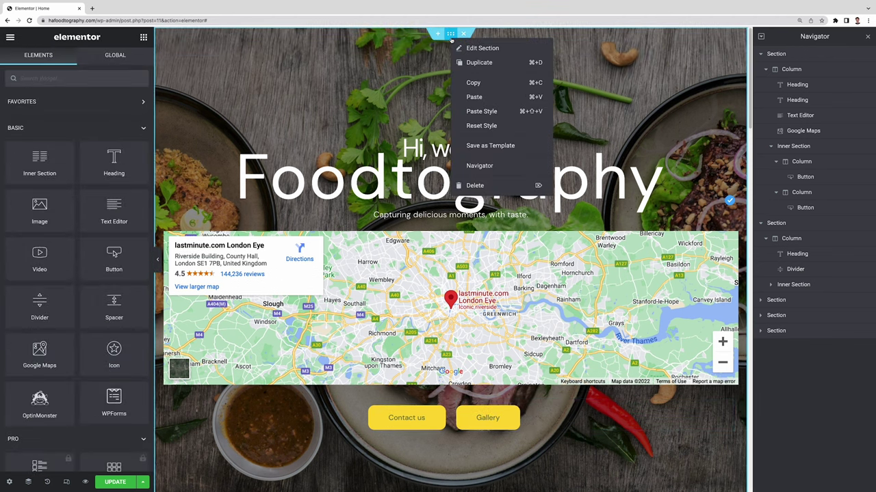
{"action": "left_click", "coordinate": [499, 147]}
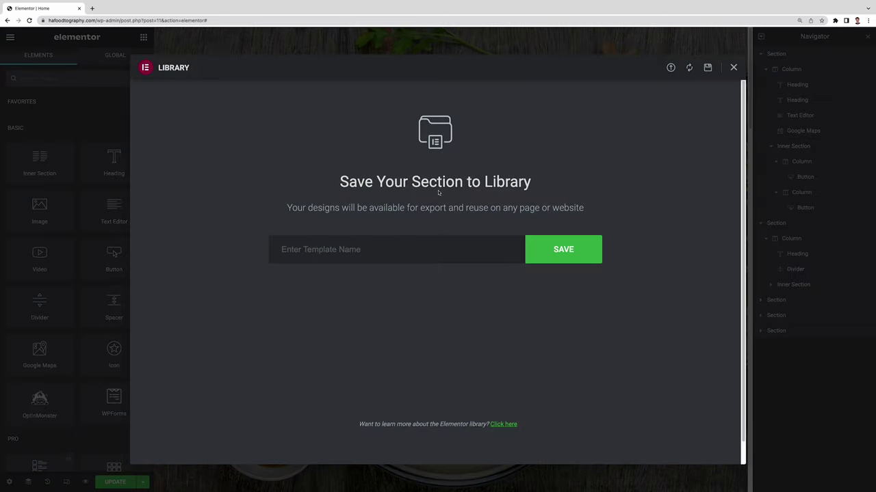
{"action": "left_click", "coordinate": [428, 250]}
{"action": "type", "text": "homepage banner"}
{"action": "left_click", "coordinate": [572, 259]}
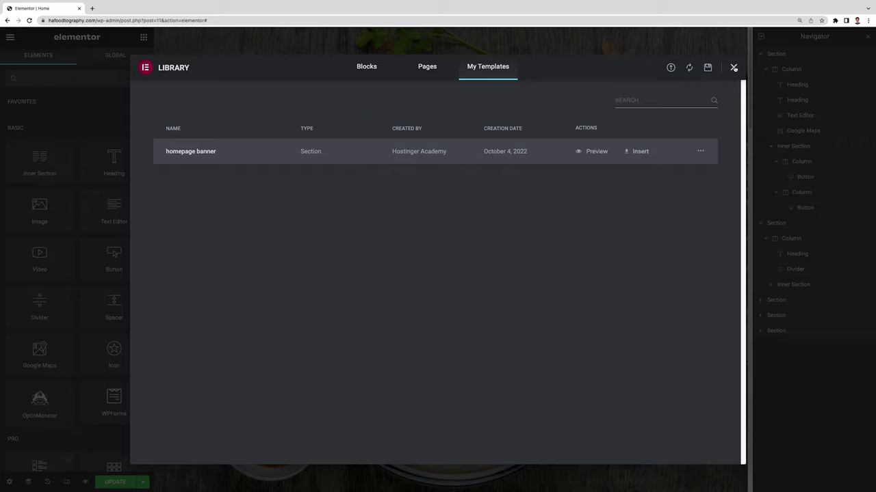
{"action": "left_click", "coordinate": [733, 67]}
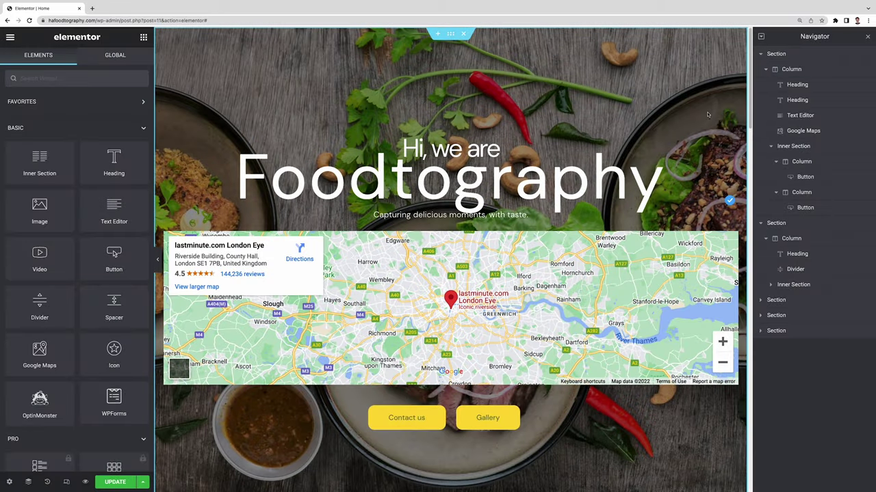
Insert a new single-column section between the hero section and the Our Services section
{"action": "scroll", "coordinate": [707, 111], "scroll_direction": "down", "scroll_amount": 5}
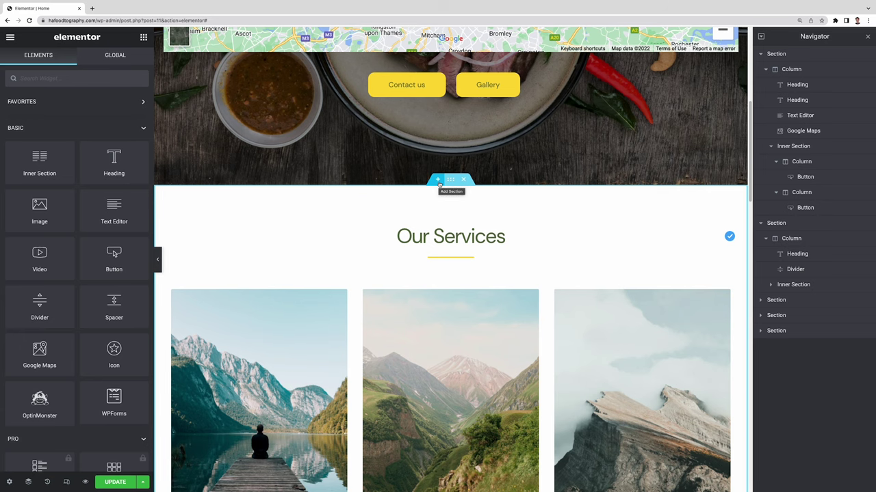
{"action": "left_click", "coordinate": [439, 181]}
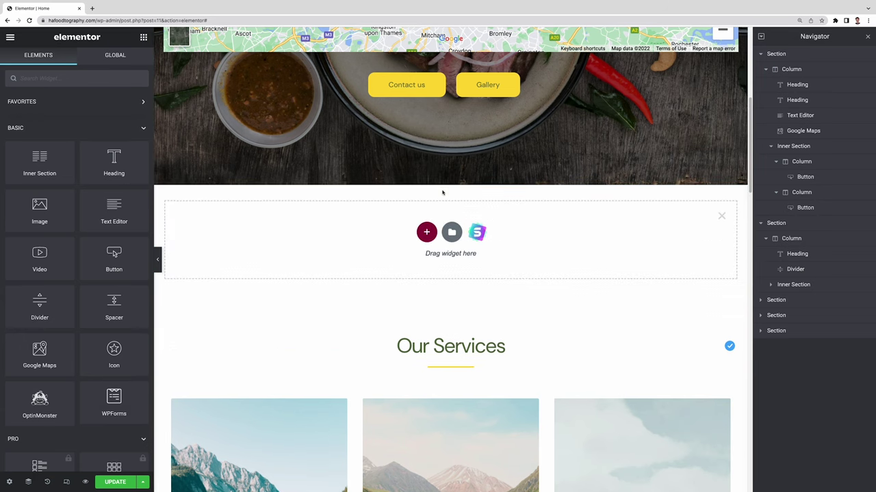
{"action": "left_click", "coordinate": [424, 229]}
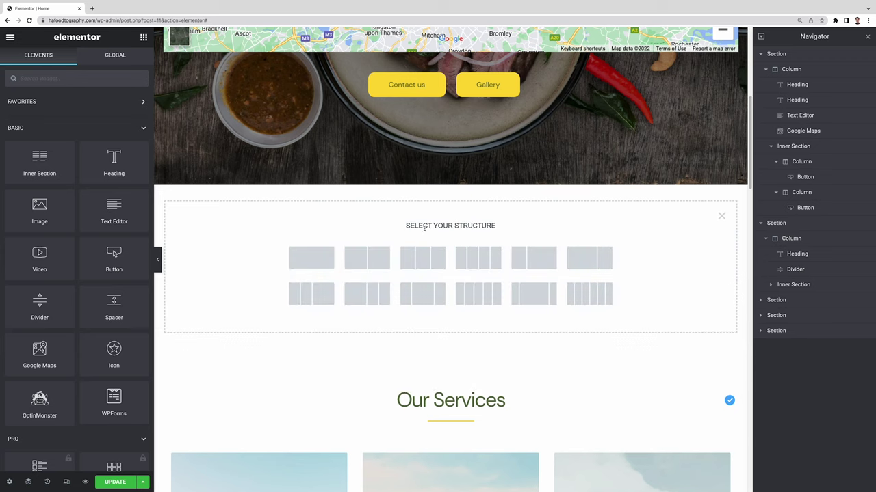
{"action": "left_click", "coordinate": [322, 259]}
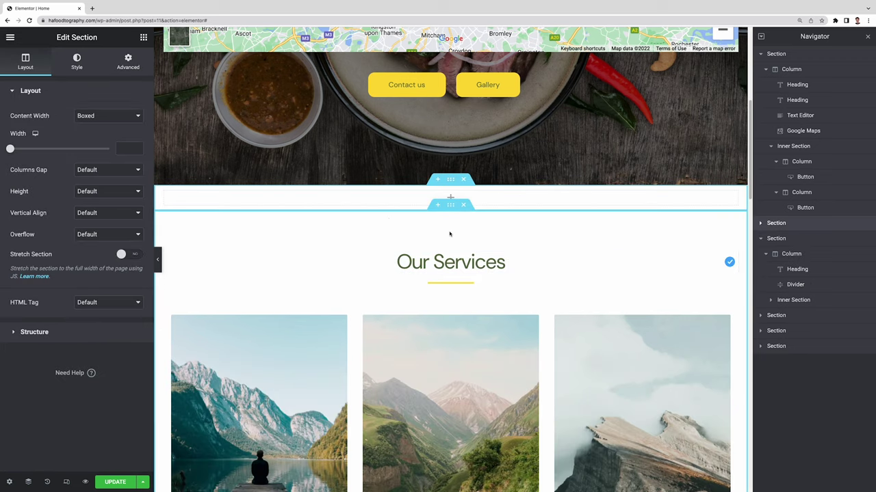
Place a Heading widget in the new section with a Divider widget below it
{"action": "left_click", "coordinate": [144, 37]}
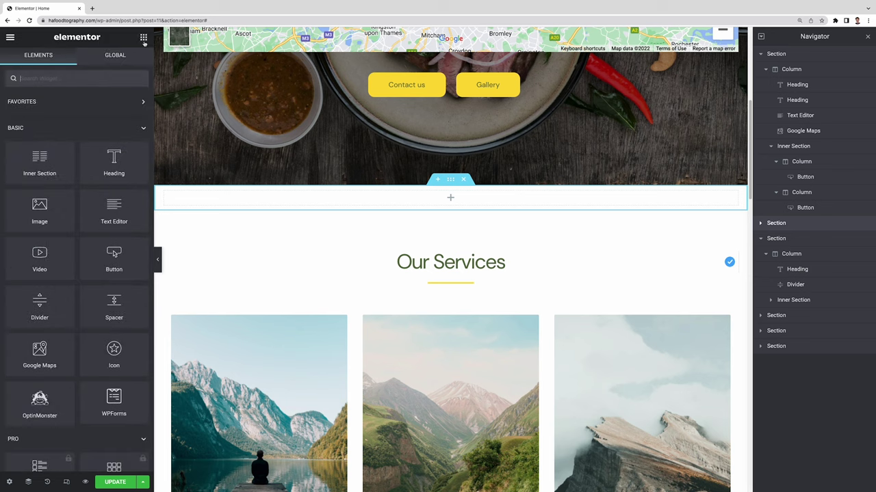
{"action": "left_click_drag", "start_coordinate": [113, 162], "coordinate": [418, 202]}
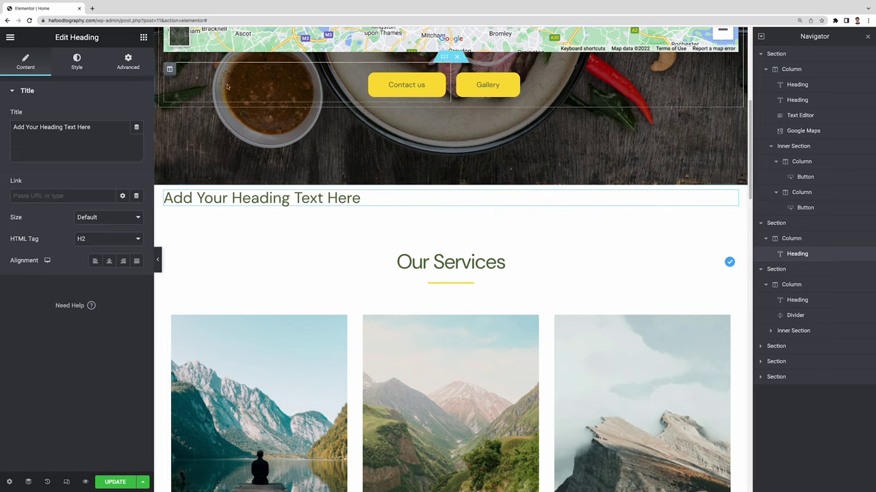
{"action": "left_click", "coordinate": [144, 38]}
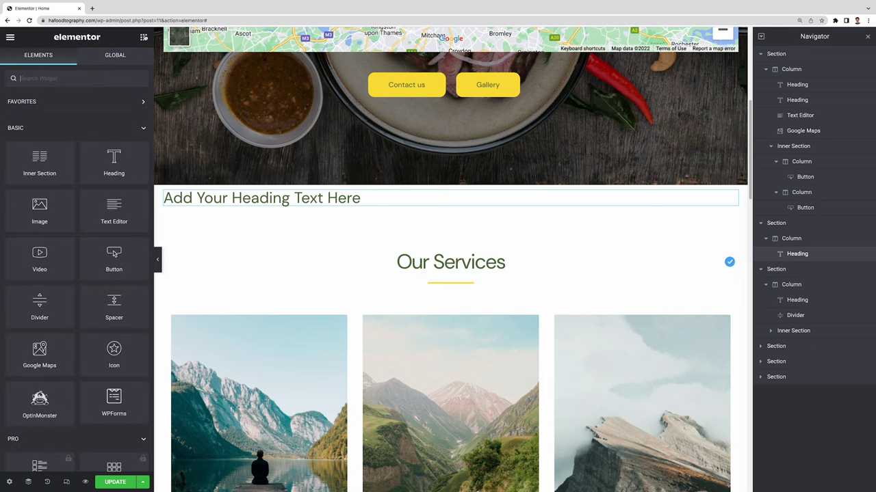
{"action": "left_click_drag", "start_coordinate": [36, 309], "coordinate": [312, 217]}
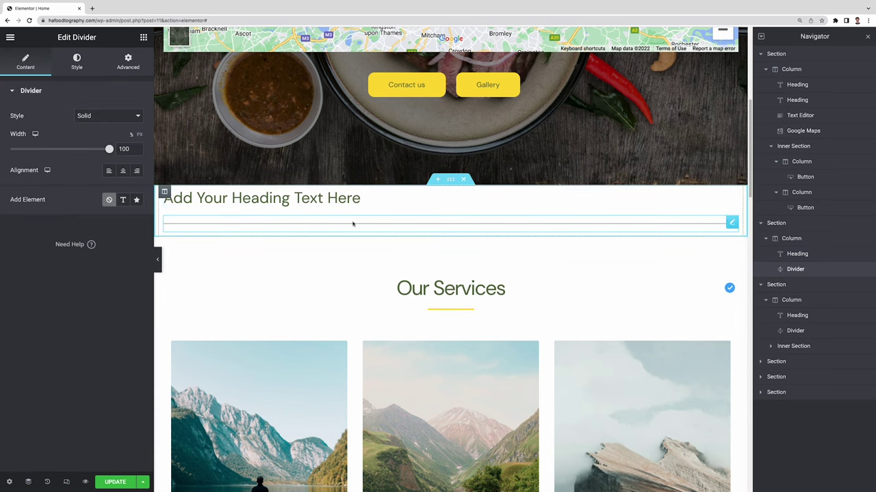
Copy the Our Services heading's style onto the new heading and set its text to "Our Works"
{"action": "right_click", "coordinate": [431, 294]}
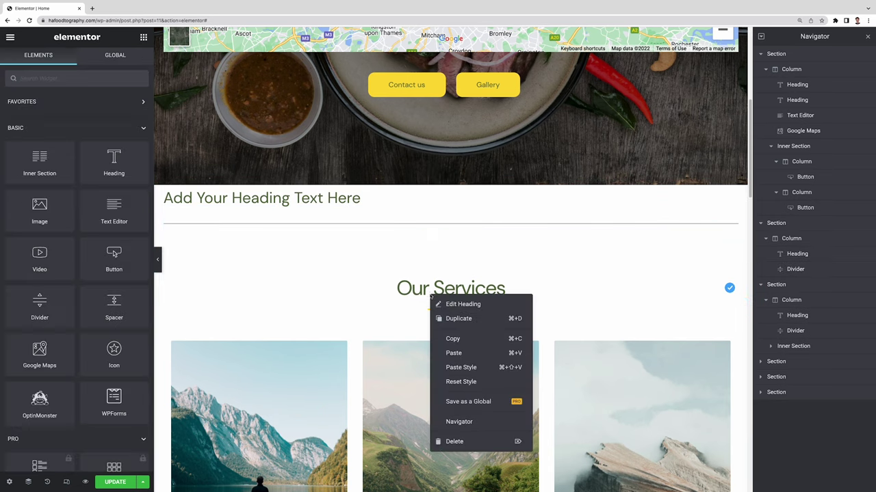
{"action": "left_click", "coordinate": [450, 338]}
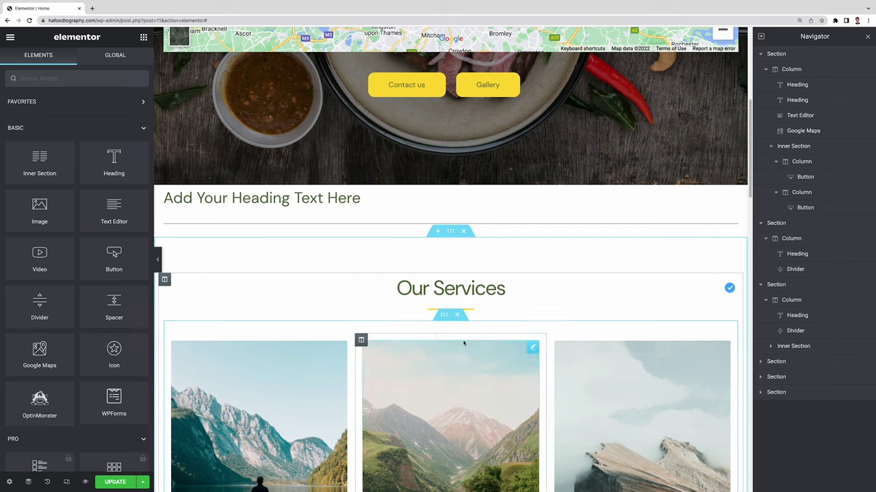
{"action": "right_click", "coordinate": [297, 201]}
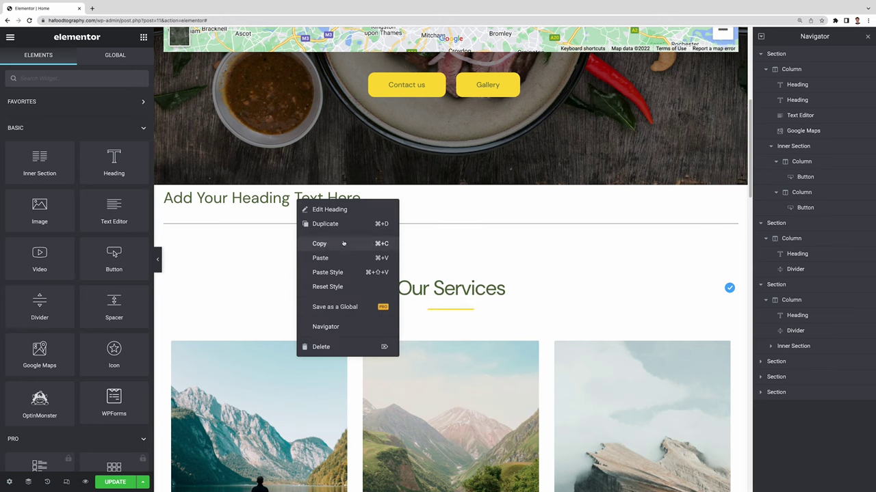
{"action": "left_click", "coordinate": [342, 272]}
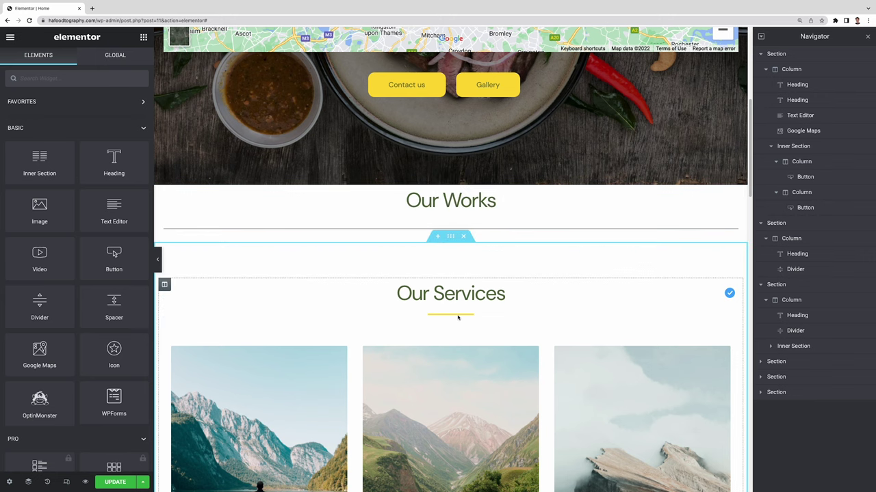
Copy the yellow Our Services divider's style onto the divider under Our Works
{"action": "right_click", "coordinate": [458, 316]}
{"action": "left_click", "coordinate": [508, 362]}
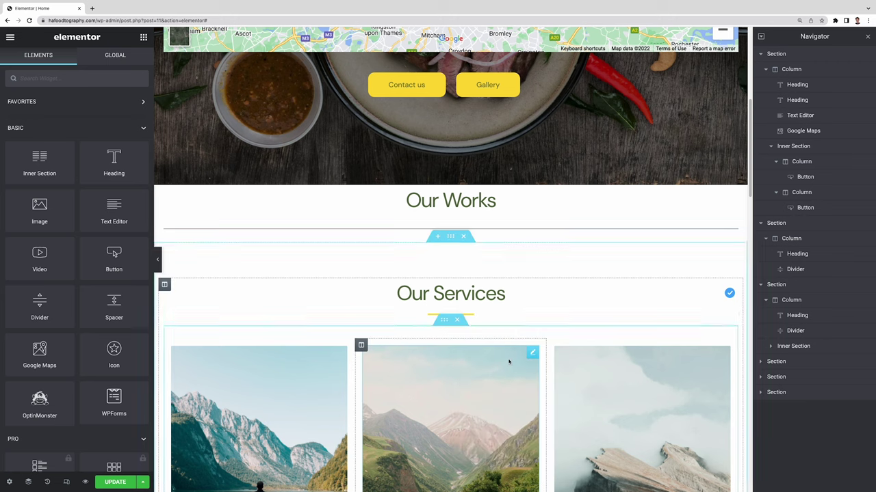
{"action": "right_click", "coordinate": [484, 232]}
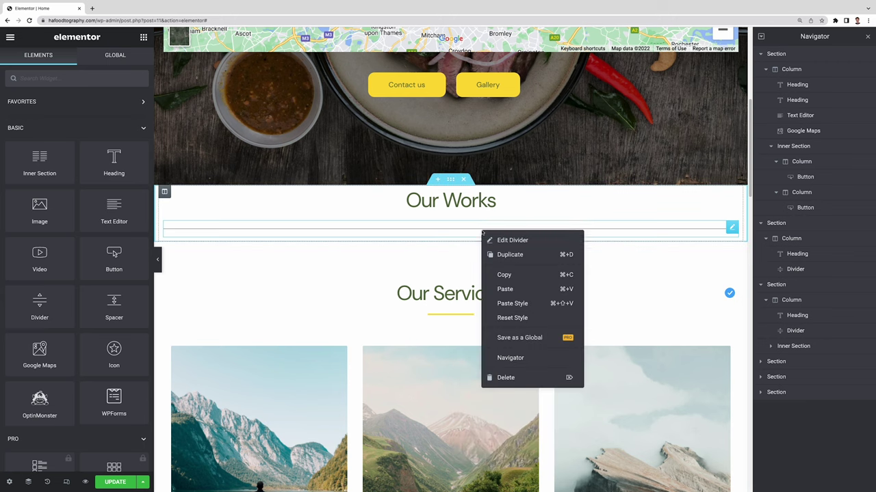
{"action": "left_click", "coordinate": [527, 296]}
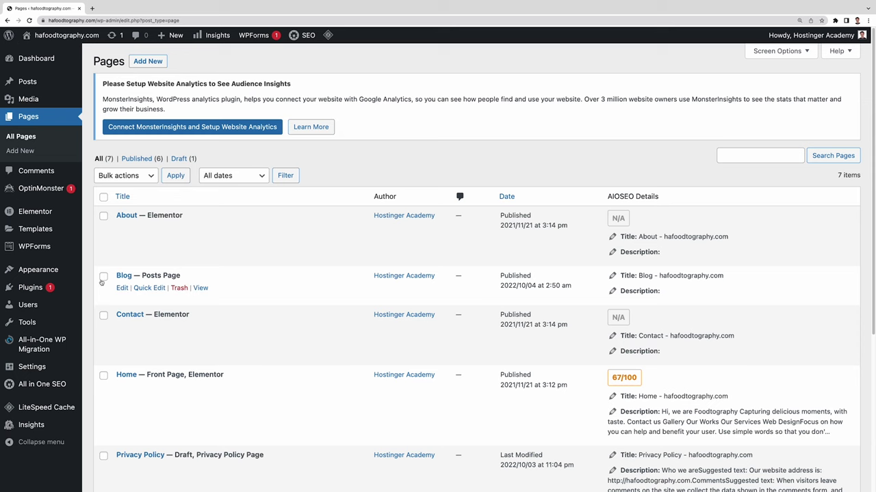
Search the WordPress plugin directory for "essential", then install and activate Essential Addons for Elementor
{"action": "mouse_move", "coordinate": [68, 292]}
{"action": "left_click", "coordinate": [101, 303]}
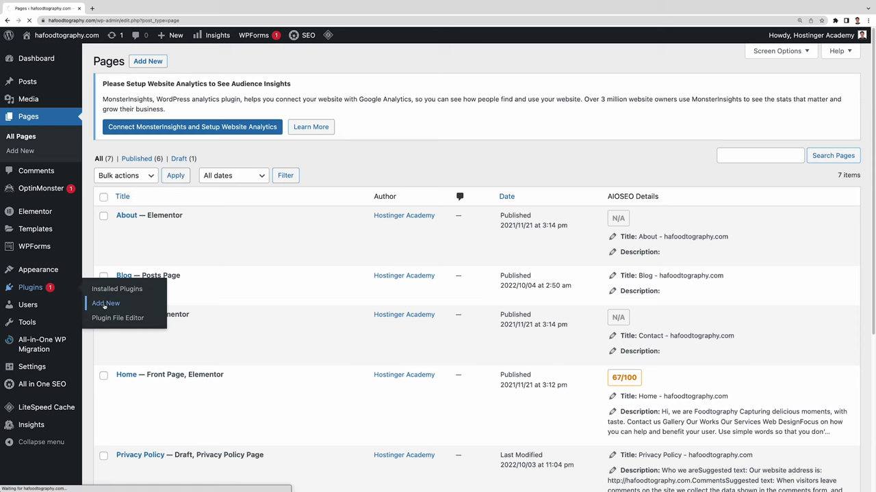
{"action": "left_click", "coordinate": [782, 162]}
{"action": "type", "text": "essential"}
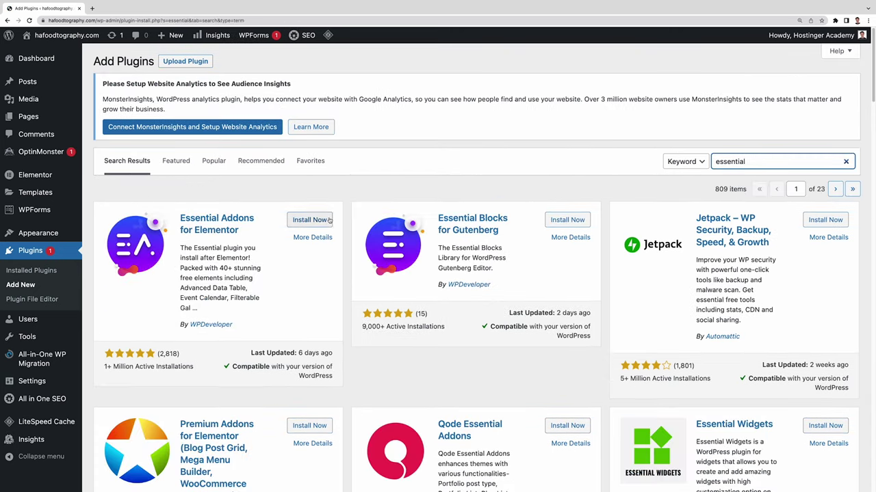
{"action": "left_click", "coordinate": [329, 220]}
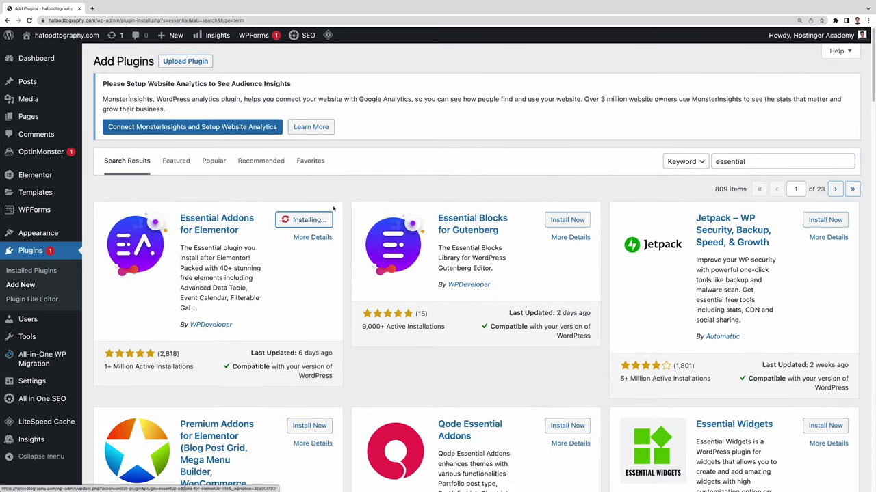
{"action": "left_click", "coordinate": [314, 219]}
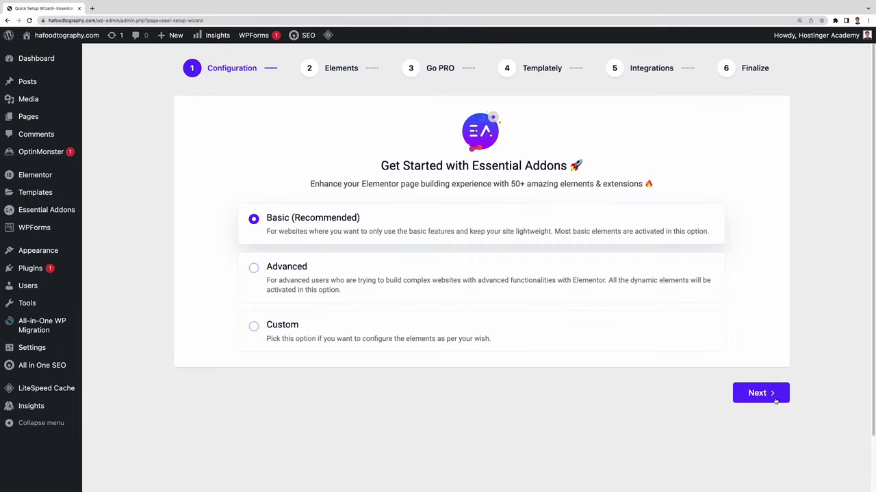
Accept the Basic configuration in the Essential Addons setup wizard, review the full element list, and continue past the Elements and Go PRO stages
{"action": "left_click", "coordinate": [774, 400]}
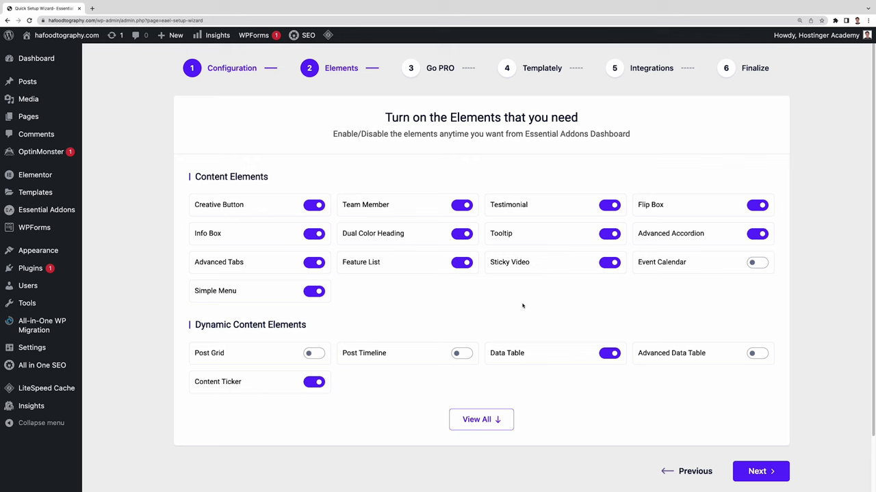
{"action": "left_click", "coordinate": [483, 418]}
{"action": "scroll", "coordinate": [469, 401], "scroll_direction": "down", "scroll_amount": 3}
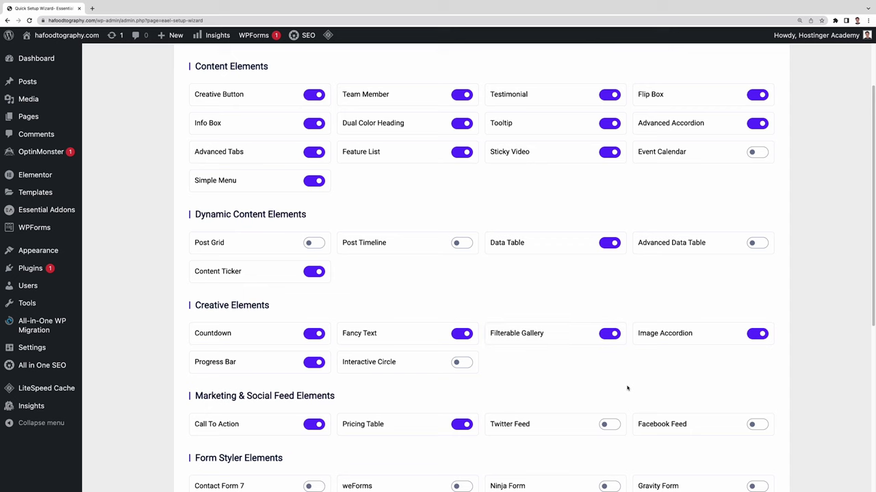
{"action": "scroll", "coordinate": [627, 387], "scroll_direction": "down", "scroll_amount": 5}
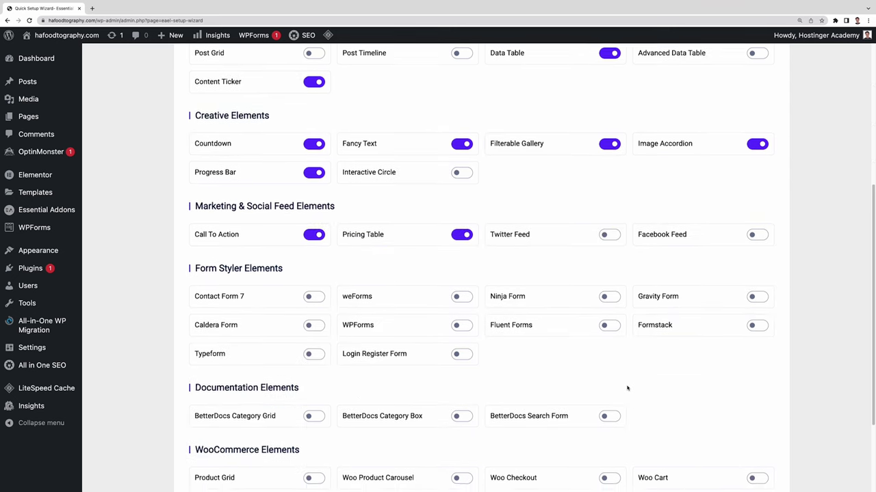
{"action": "left_click", "coordinate": [453, 316]}
{"action": "scroll", "coordinate": [542, 361], "scroll_direction": "down", "scroll_amount": 1}
{"action": "scroll", "coordinate": [541, 361], "scroll_direction": "down", "scroll_amount": 3}
{"action": "left_click", "coordinate": [743, 428]}
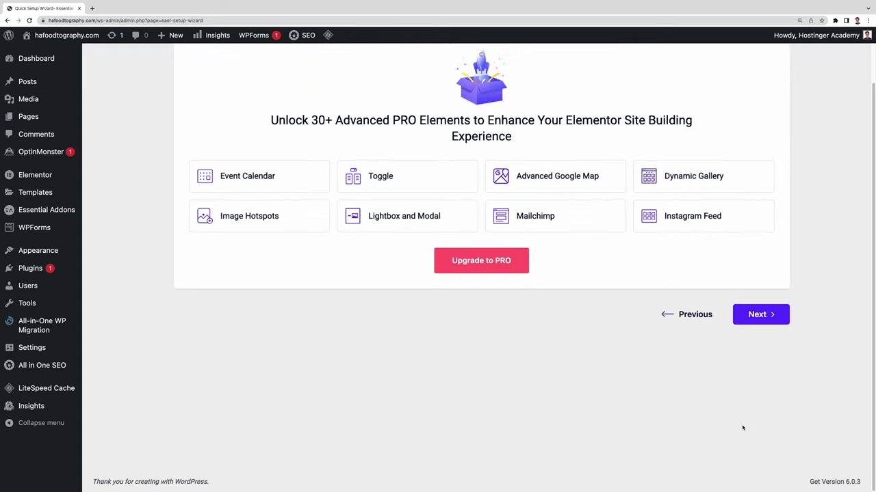
{"action": "left_click", "coordinate": [761, 314]}
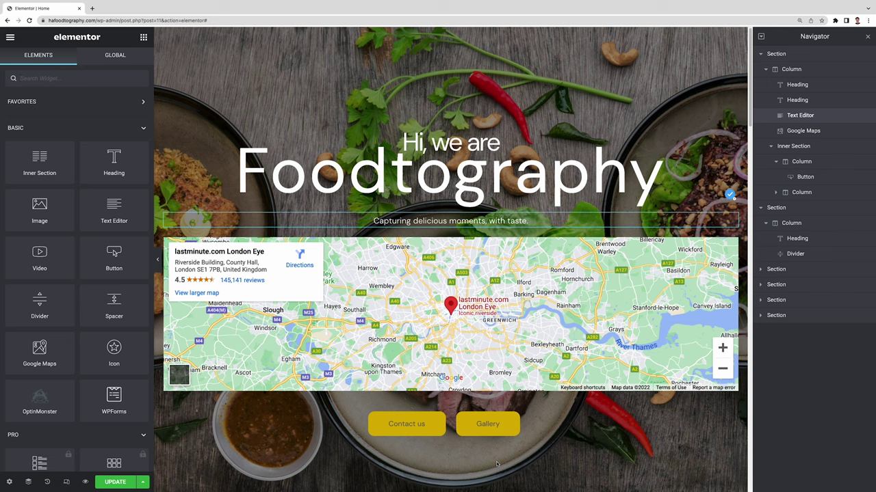
Update the home page and add a Filterable Gallery widget below the Our Works divider
{"action": "left_click", "coordinate": [114, 482]}
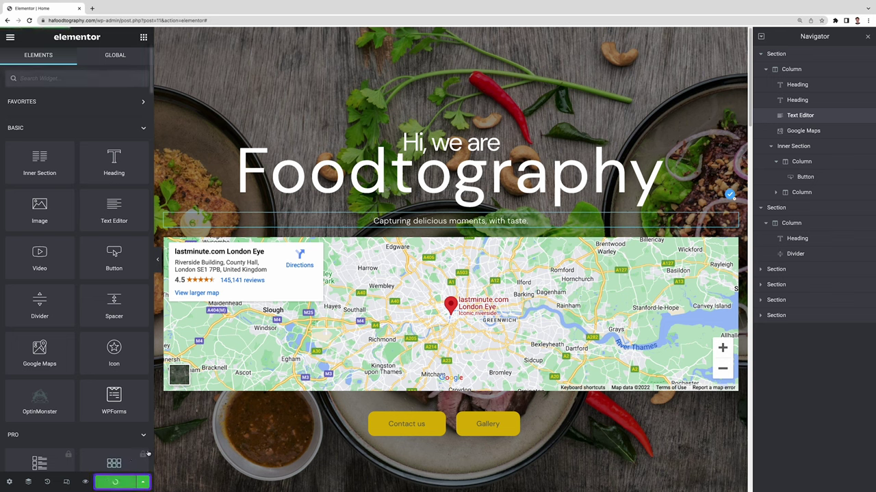
{"action": "left_click", "coordinate": [76, 78]}
{"action": "type", "text": "galler"}
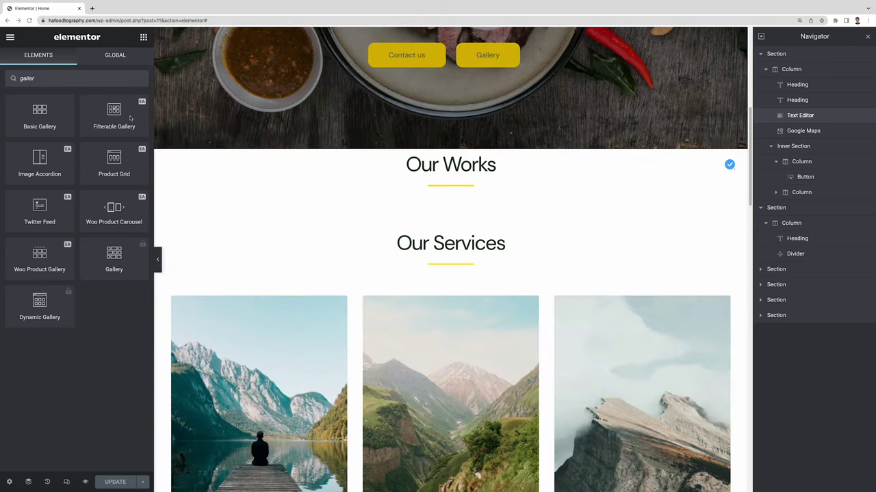
{"action": "scroll", "coordinate": [451, 273], "scroll_direction": "down", "scroll_amount": 5}
{"action": "left_click_drag", "start_coordinate": [128, 115], "coordinate": [442, 188]}
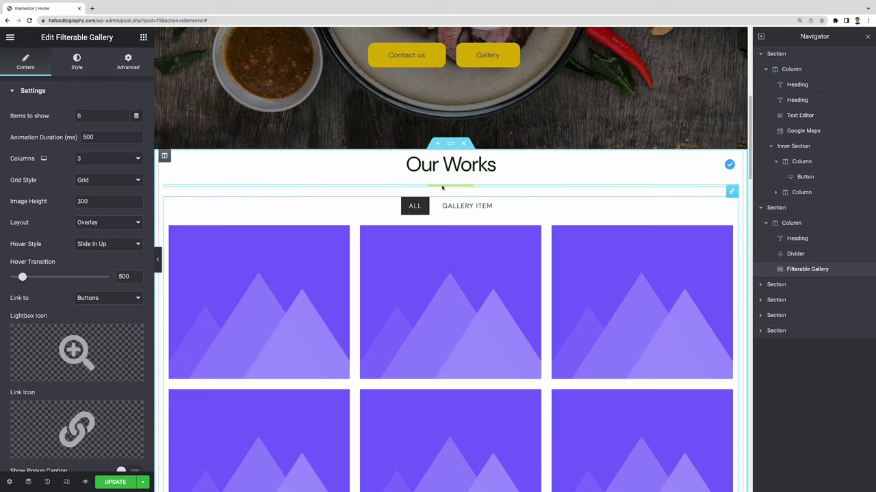
Set the Filterable Gallery's number of items to show to 9
{"action": "scroll", "coordinate": [445, 205], "scroll_direction": "down", "scroll_amount": 2}
{"action": "scroll", "coordinate": [444, 308], "scroll_direction": "up", "scroll_amount": 1}
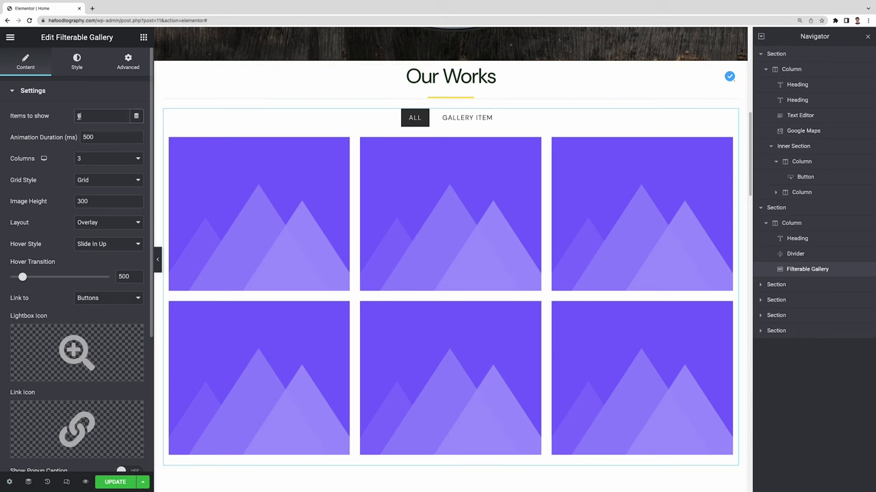
{"action": "type", "text": "9"}
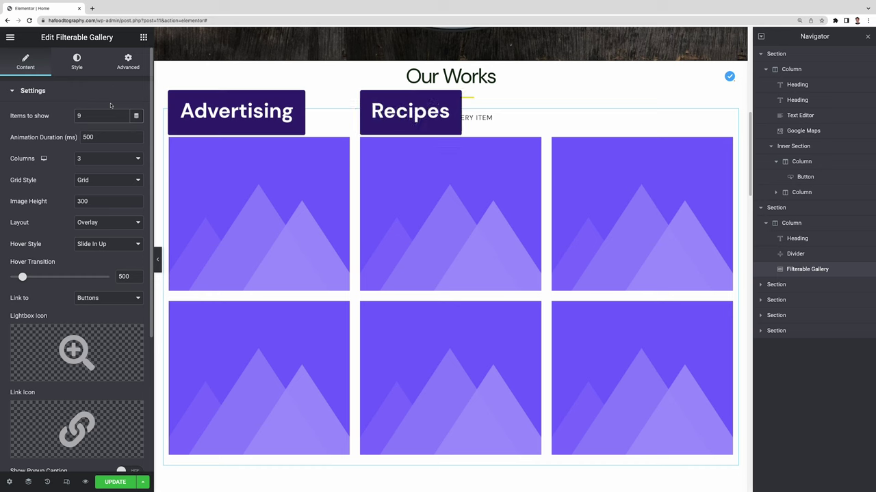
{"action": "scroll", "coordinate": [103, 239], "scroll_direction": "down", "scroll_amount": 3}
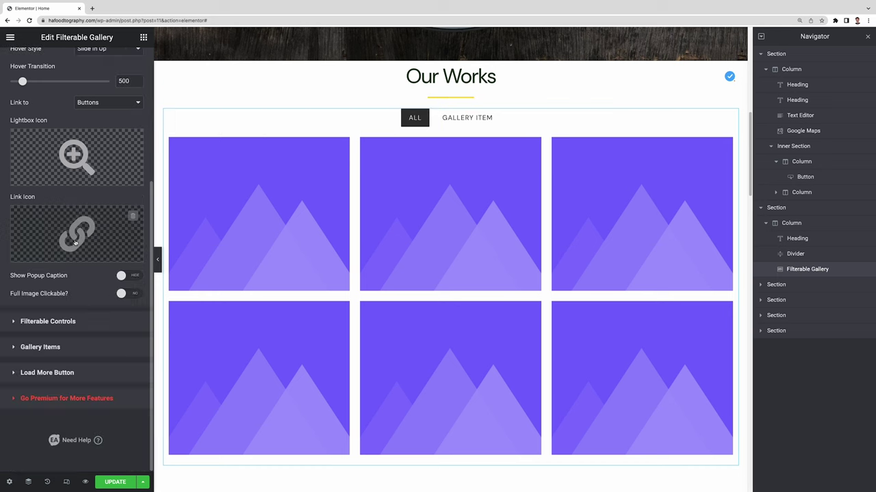
Set the Filterable Gallery's filter controls to three items named Advertising, Recipes and Lifestyle
{"action": "left_click", "coordinate": [83, 321]}
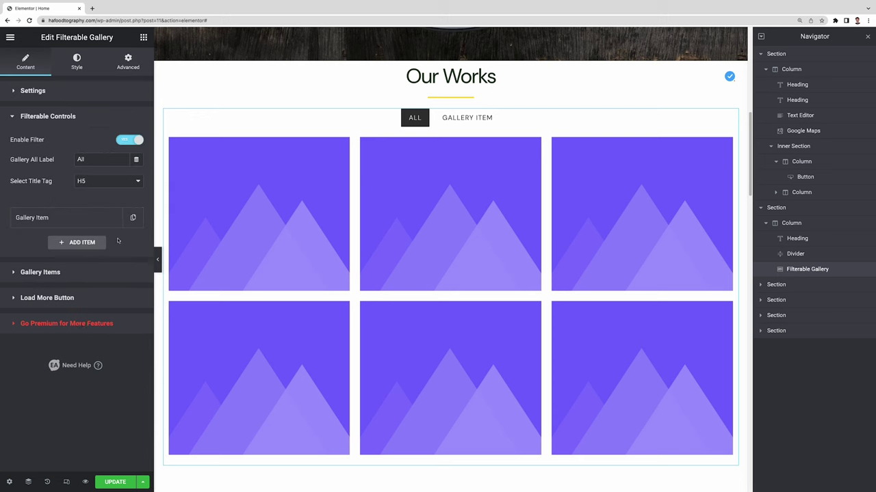
{"action": "left_click", "coordinate": [103, 218]}
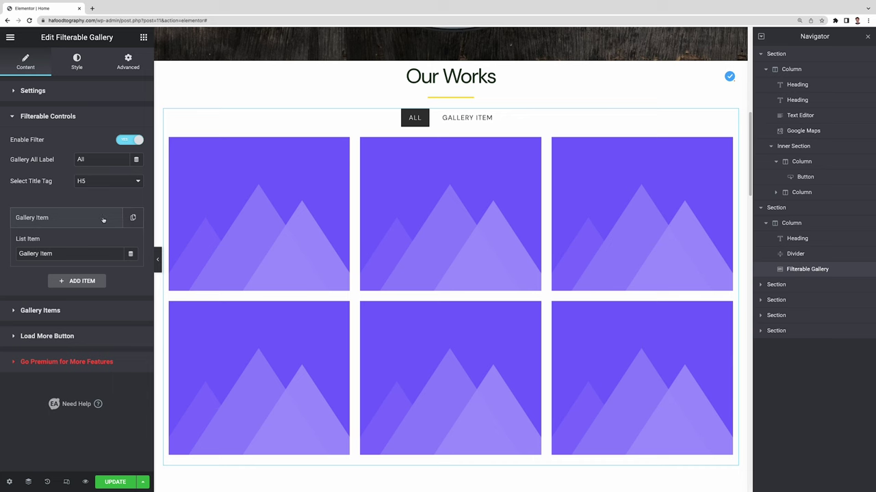
{"action": "left_click_drag", "start_coordinate": [114, 258], "coordinate": [17, 258]}
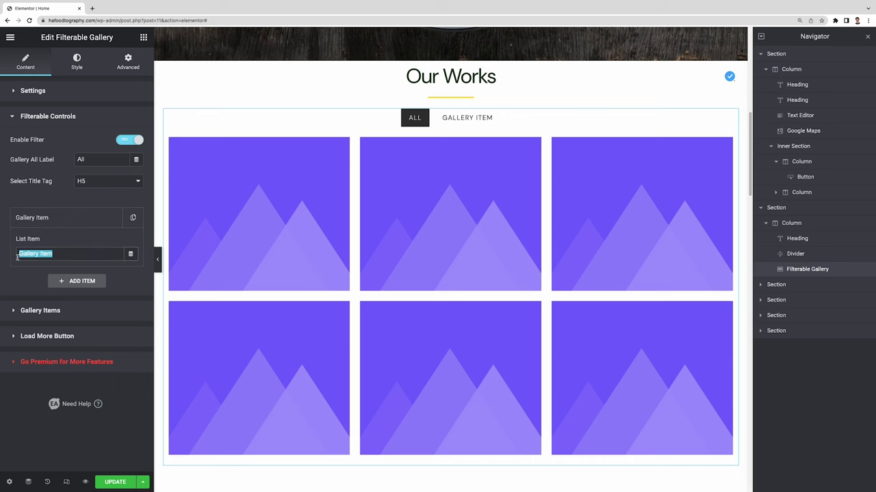
{"action": "type", "text": "Advertising"}
{"action": "left_click", "coordinate": [97, 281]}
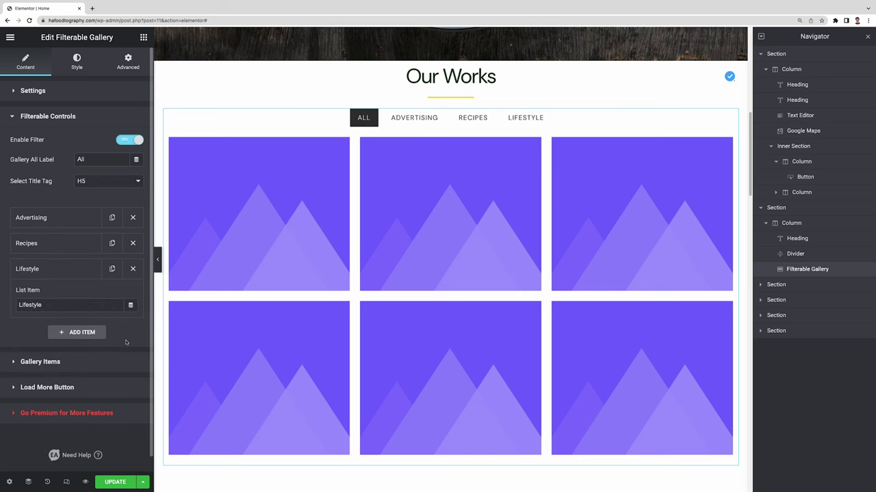
Reduce the gallery items to a single one and set its control name to Advertising
{"action": "left_click", "coordinate": [123, 363]}
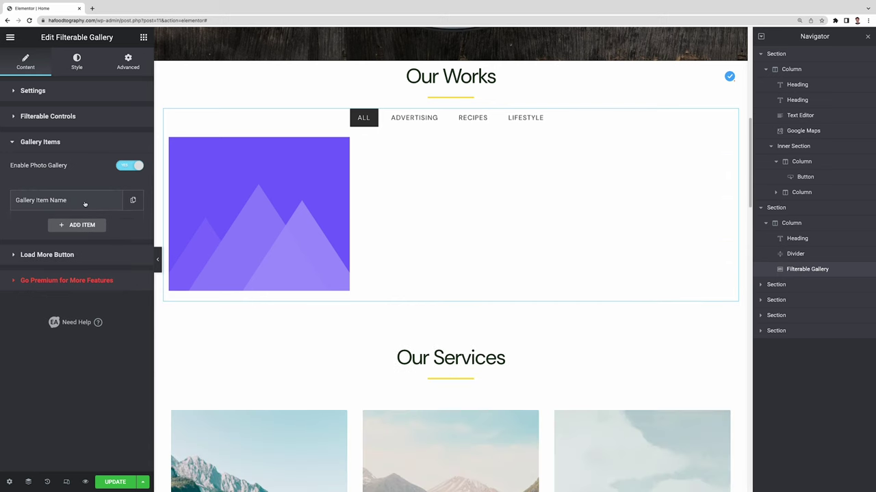
{"action": "left_click", "coordinate": [85, 202]}
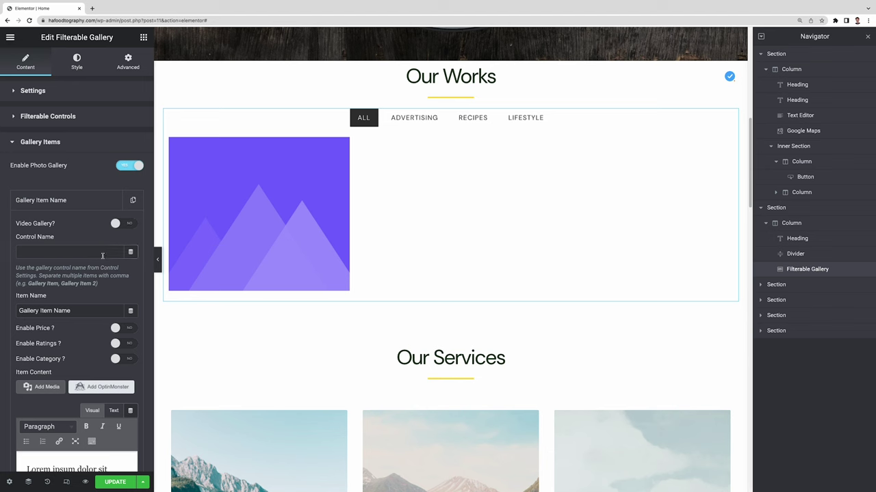
{"action": "key", "text": "ctrl+v"}
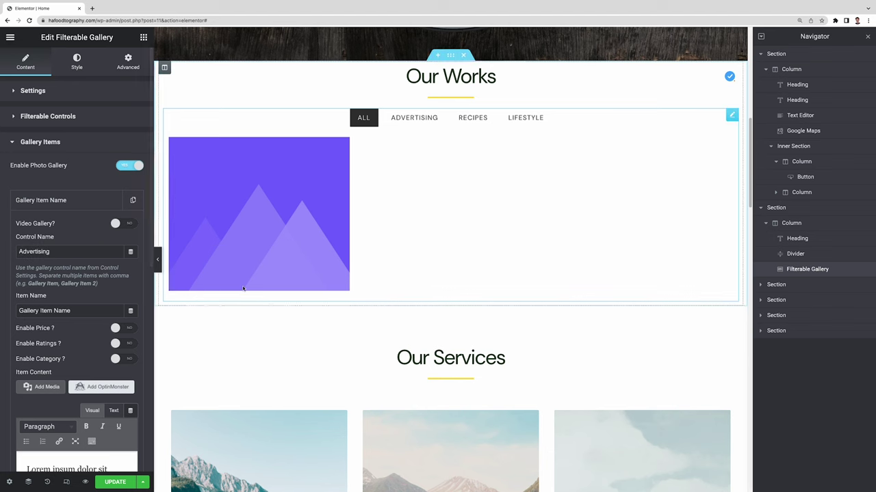
{"action": "mouse_move", "coordinate": [271, 255]}
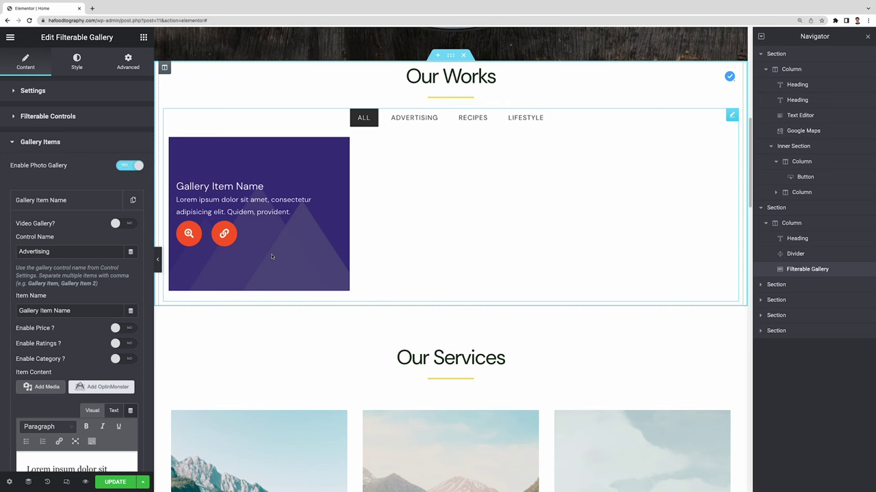
Turn off the gallery item's link button and set its image to the grilled meat platter photo from the media library
{"action": "scroll", "coordinate": [147, 327], "scroll_direction": "down", "scroll_amount": 2}
{"action": "scroll", "coordinate": [147, 327], "scroll_direction": "down", "scroll_amount": 5}
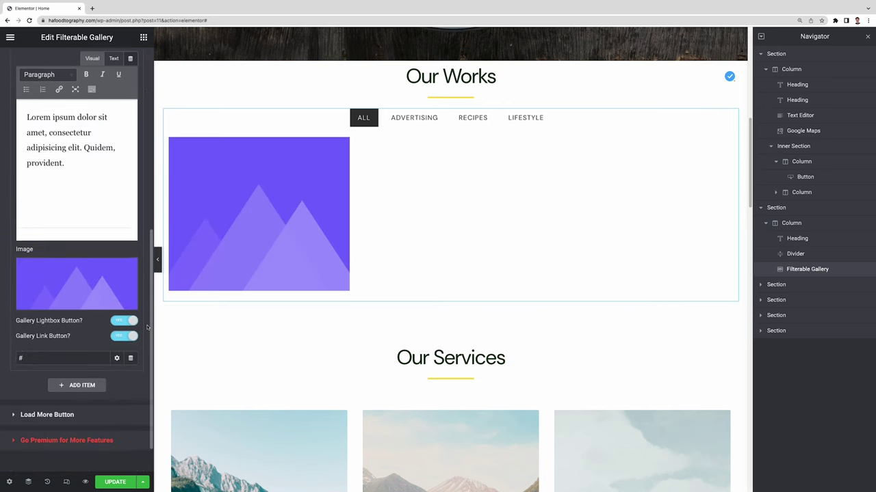
{"action": "left_click", "coordinate": [130, 335]}
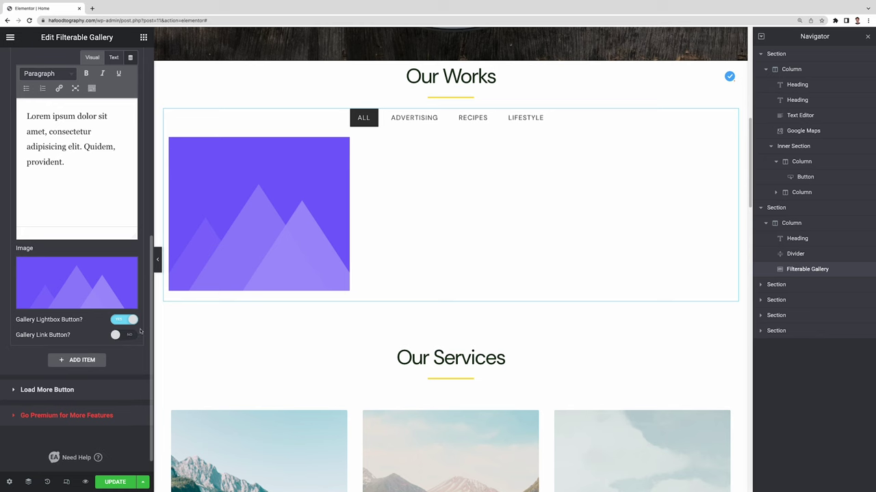
{"action": "scroll", "coordinate": [145, 337], "scroll_direction": "up", "scroll_amount": 1}
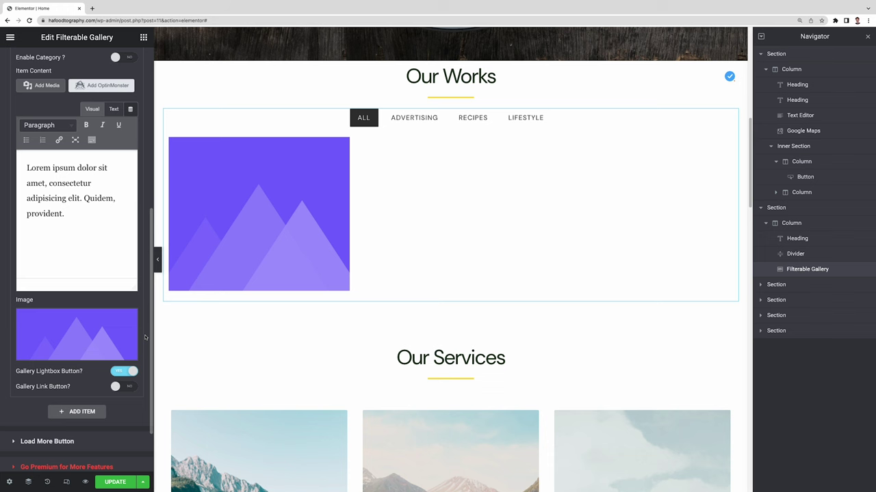
{"action": "mouse_move", "coordinate": [120, 334]}
{"action": "left_click", "coordinate": [87, 353]}
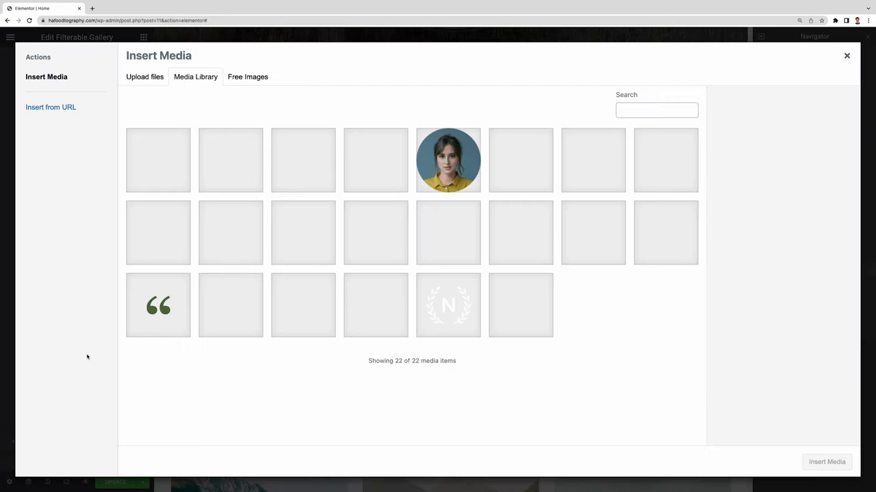
{"action": "left_click", "coordinate": [176, 171]}
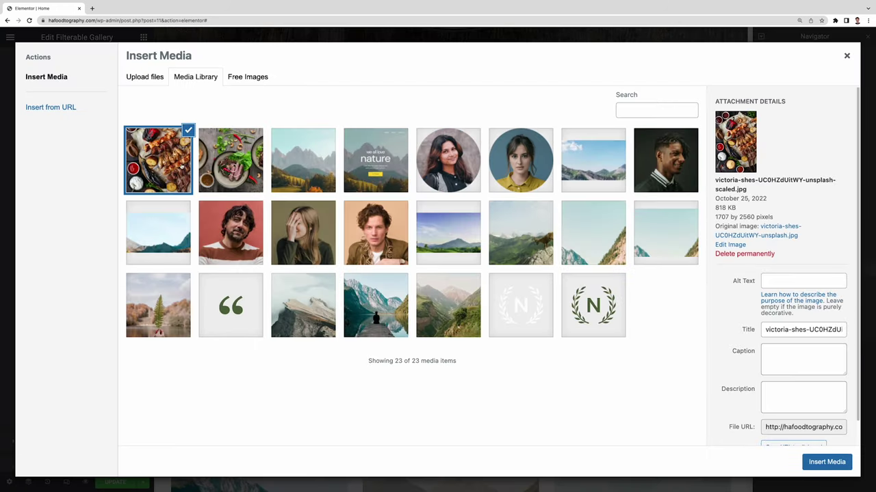
{"action": "left_click", "coordinate": [826, 463]}
Set the gallery item's name to "BBQ Grill"
{"action": "scroll", "coordinate": [136, 383], "scroll_direction": "up", "scroll_amount": 5}
{"action": "left_click", "coordinate": [95, 222]}
{"action": "key", "text": "ctrl+a"}
{"action": "type", "text": "BBQ Grill"}
{"action": "scroll", "coordinate": [35, 306], "scroll_direction": "down", "scroll_amount": 1}
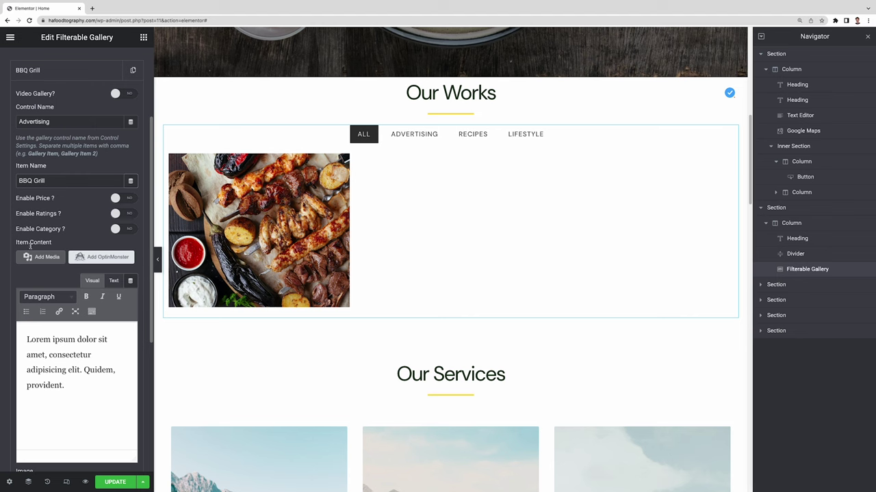
Replace the item's content with "A campaign for X BBQ grill brand, Los Angeles, 2022." and preview its photo in the lightbox
{"action": "key", "text": "ctrl+a"}
{"action": "type", "text": "A campaign for X BBQ grill brand, Los Angeles, 2022."}
{"action": "scroll", "coordinate": [69, 397], "scroll_direction": "down", "scroll_amount": 1}
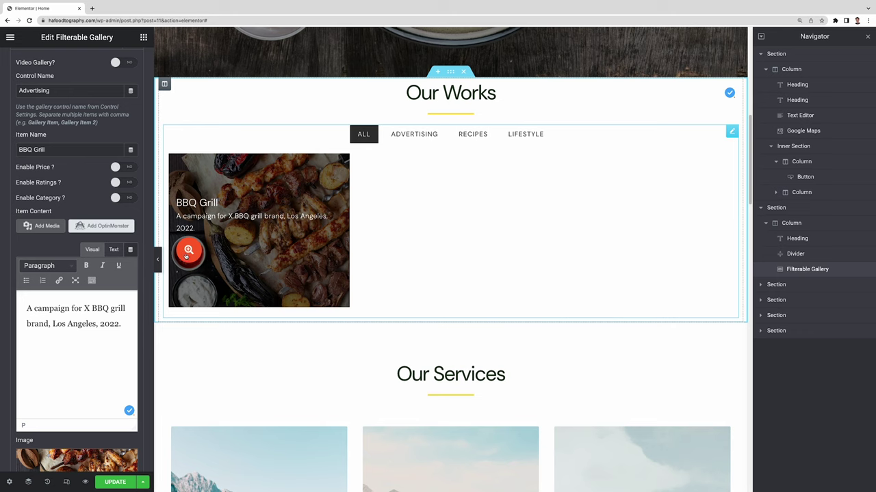
{"action": "left_click", "coordinate": [186, 253]}
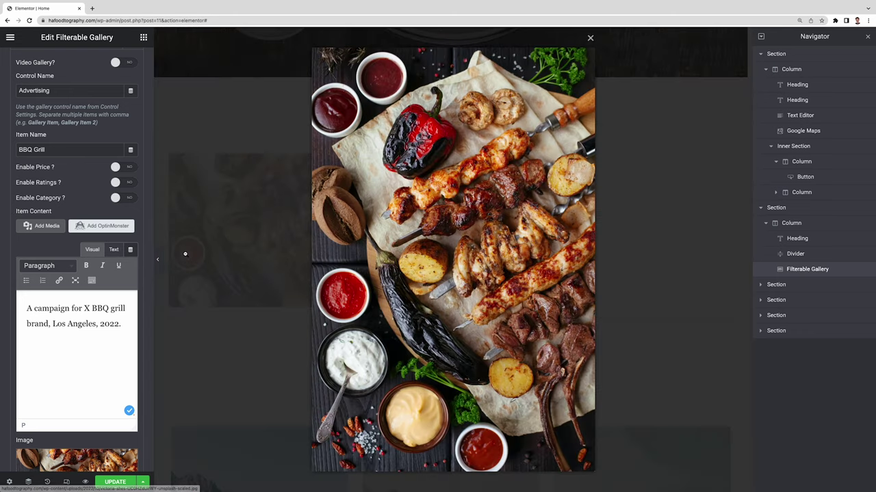
{"action": "left_click", "coordinate": [540, 254]}
Add eight more food photo items to the gallery and check the Advertising, Recipes, Lifestyle and All filters
{"action": "scroll", "coordinate": [142, 344], "scroll_direction": "down", "scroll_amount": 5}
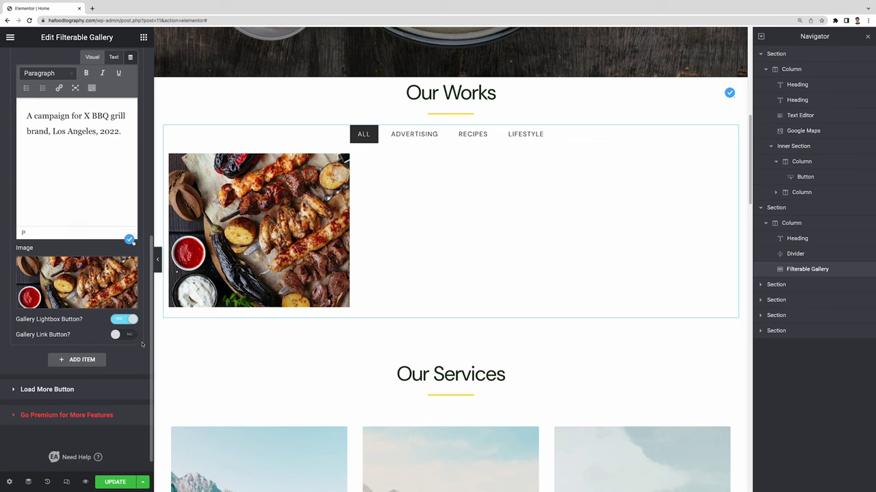
{"action": "left_click", "coordinate": [93, 353]}
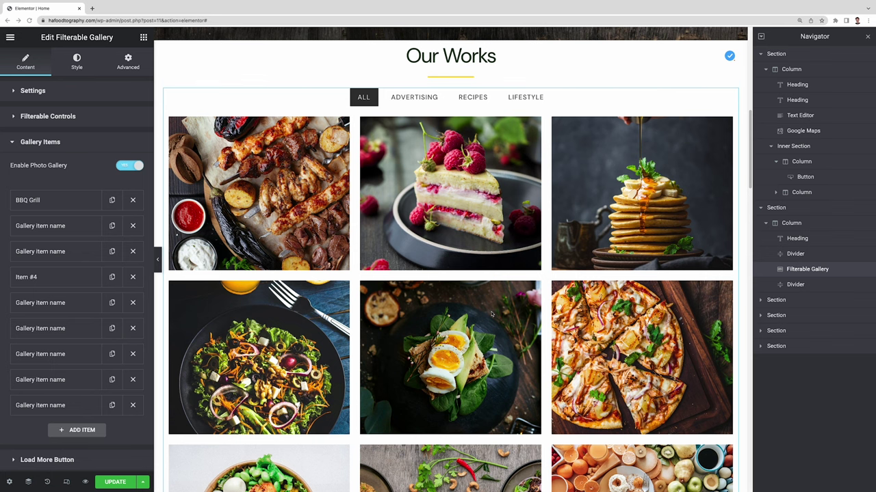
{"action": "left_click", "coordinate": [413, 99]}
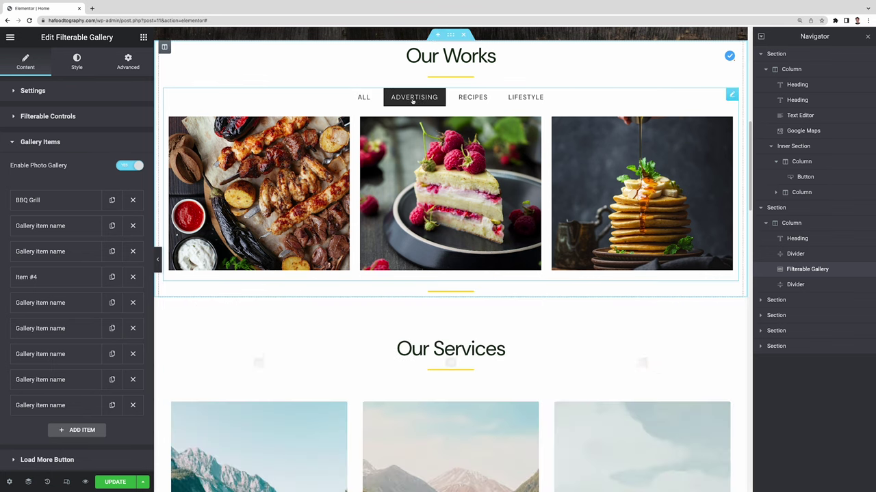
{"action": "left_click", "coordinate": [479, 100]}
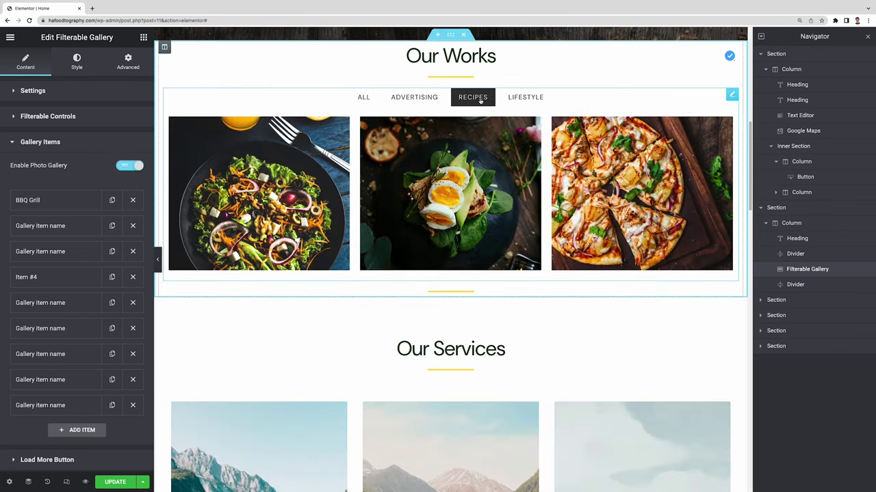
{"action": "left_click", "coordinate": [525, 98]}
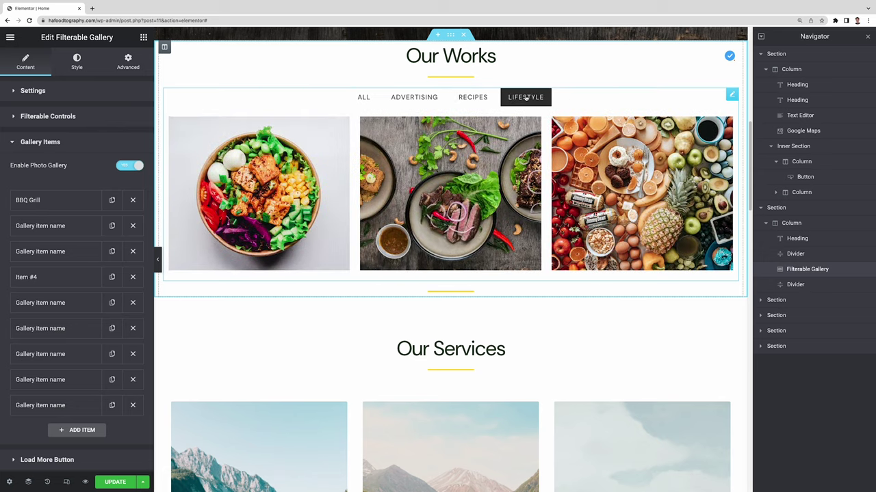
{"action": "left_click", "coordinate": [364, 98]}
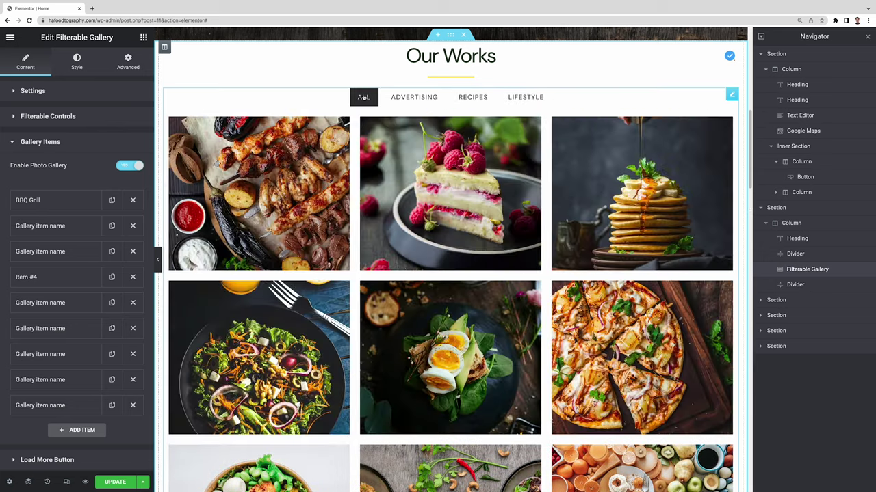
{"action": "scroll", "coordinate": [437, 171], "scroll_direction": "down", "scroll_amount": 1}
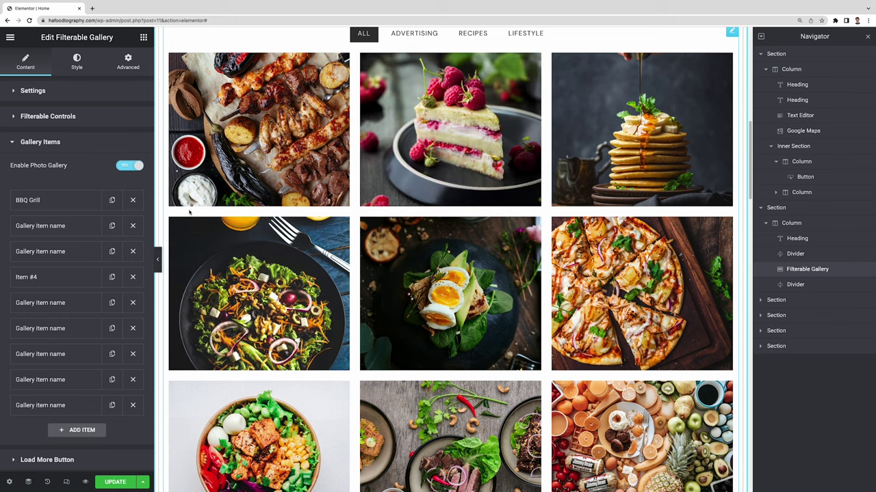
Change the gallery's grid style to Masonry and review the resulting photo layout
{"action": "left_click", "coordinate": [87, 91]}
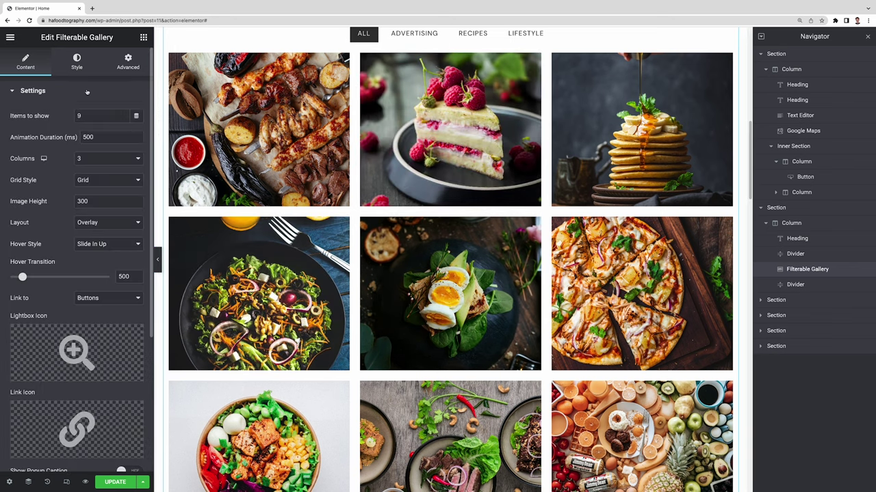
{"action": "left_click", "coordinate": [127, 181]}
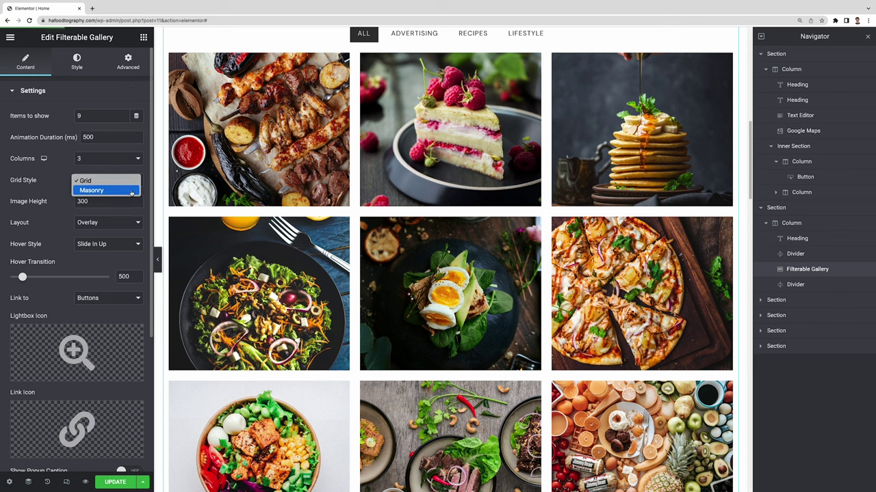
{"action": "left_click", "coordinate": [130, 193]}
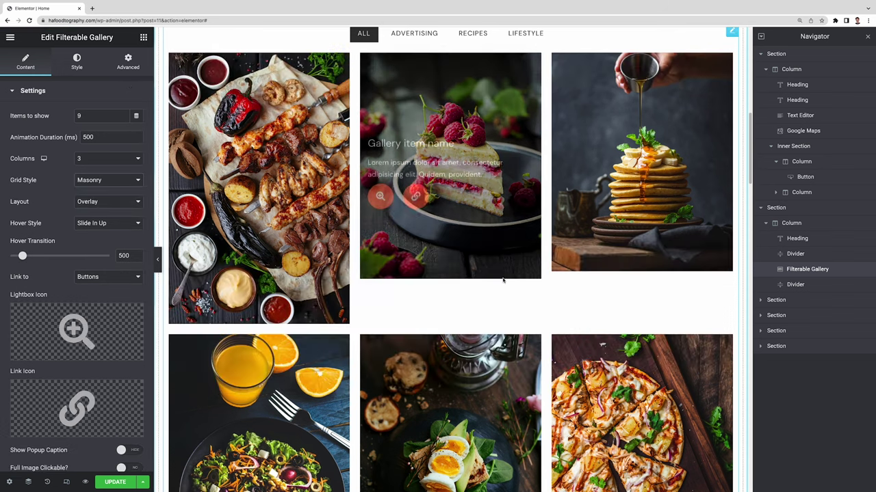
{"action": "scroll", "coordinate": [498, 295], "scroll_direction": "down", "scroll_amount": 6}
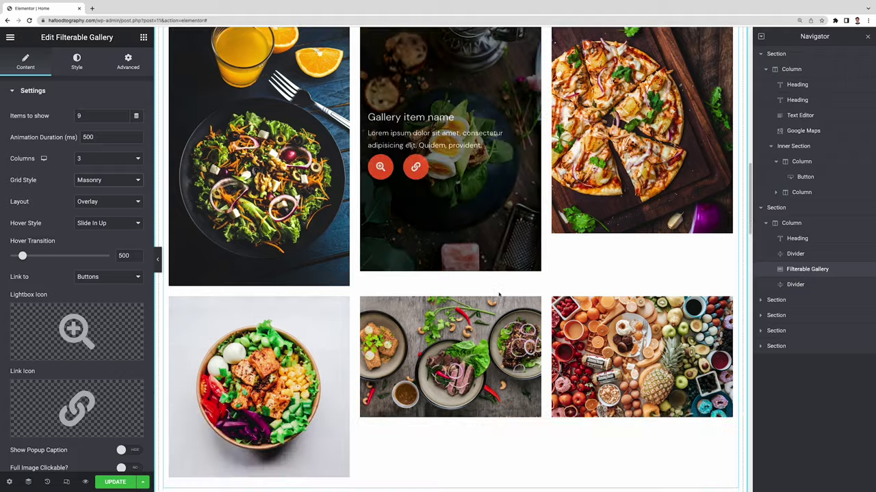
{"action": "scroll", "coordinate": [499, 295], "scroll_direction": "up", "scroll_amount": 6}
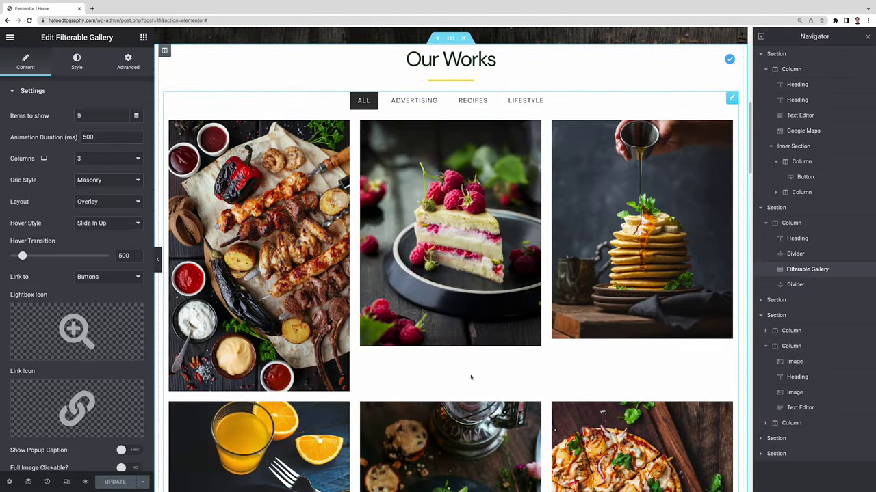
Add a Button widget between the Filterable Gallery and the divider above Our Services
{"action": "scroll", "coordinate": [470, 377], "scroll_direction": "down", "scroll_amount": 10}
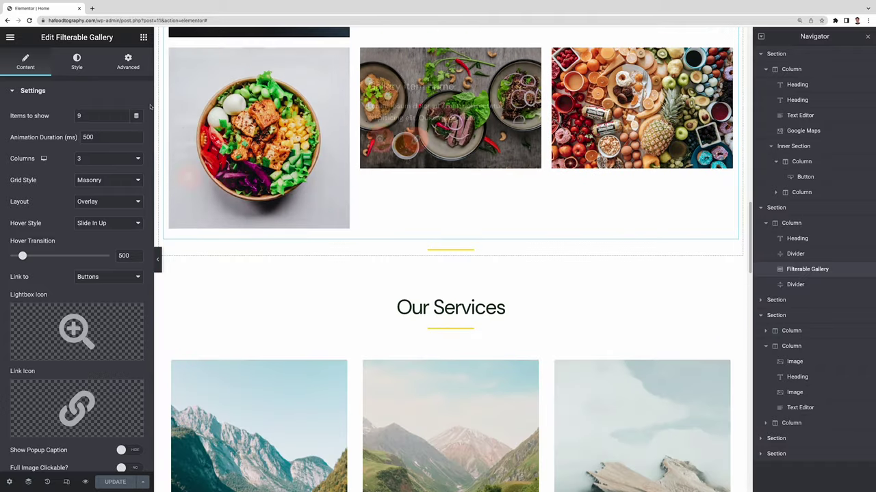
{"action": "left_click", "coordinate": [143, 37]}
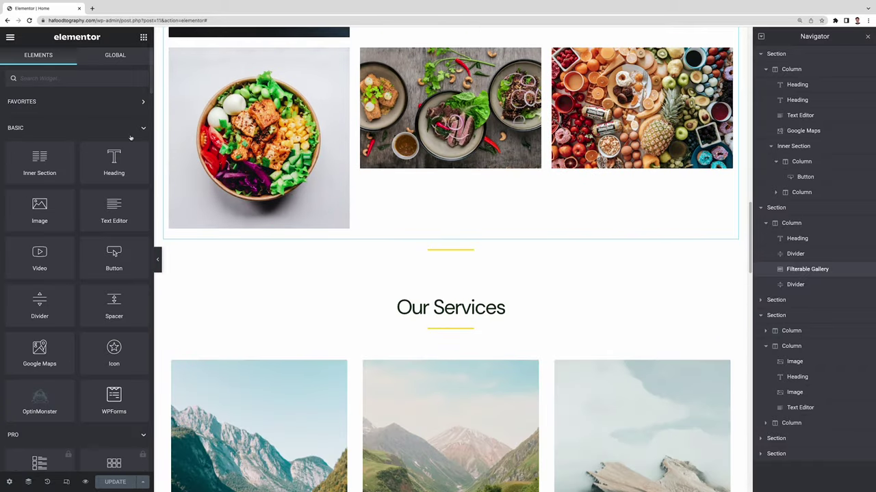
{"action": "left_click_drag", "start_coordinate": [113, 266], "coordinate": [430, 239]}
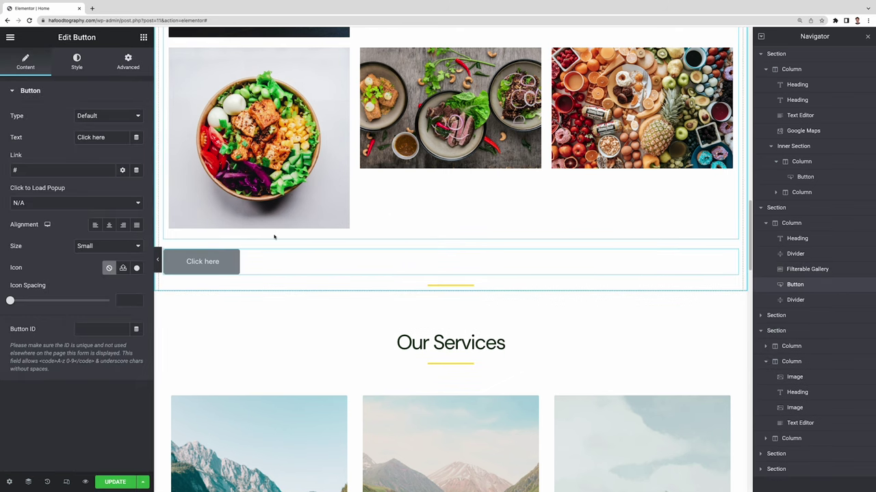
Copy the hero's "Contact us" button and paste its style onto the new "Click here" button below the gallery
{"action": "scroll", "coordinate": [301, 253], "scroll_direction": "up", "scroll_amount": 10}
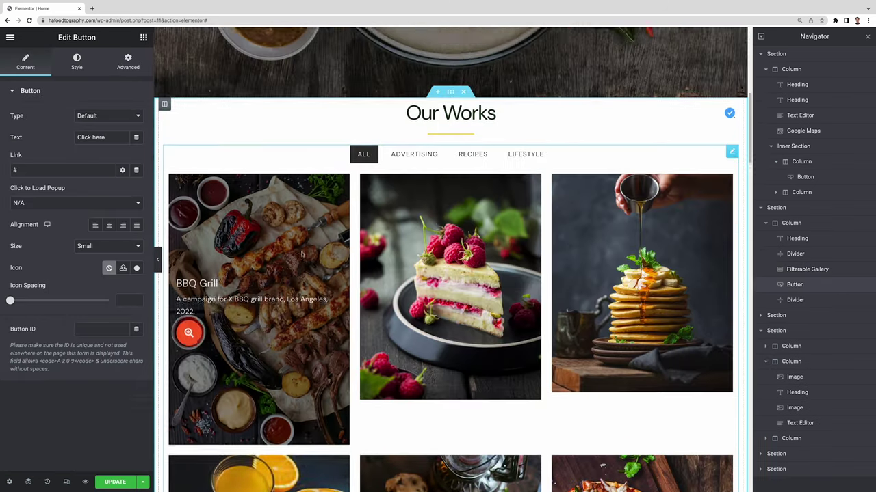
{"action": "scroll", "coordinate": [301, 255], "scroll_direction": "up", "scroll_amount": 2}
{"action": "right_click", "coordinate": [416, 104]}
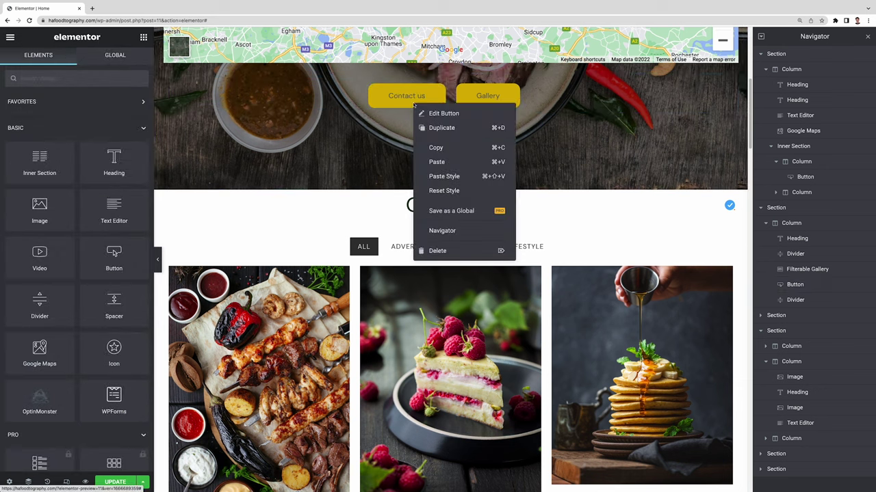
{"action": "left_click", "coordinate": [436, 148]}
{"action": "scroll", "coordinate": [439, 155], "scroll_direction": "down", "scroll_amount": 10}
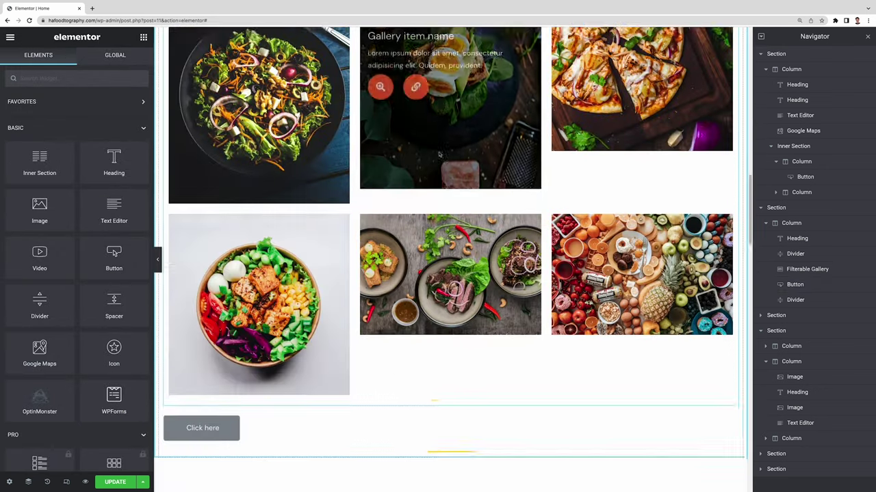
{"action": "scroll", "coordinate": [439, 155], "scroll_direction": "down", "scroll_amount": 5}
{"action": "right_click", "coordinate": [215, 198]}
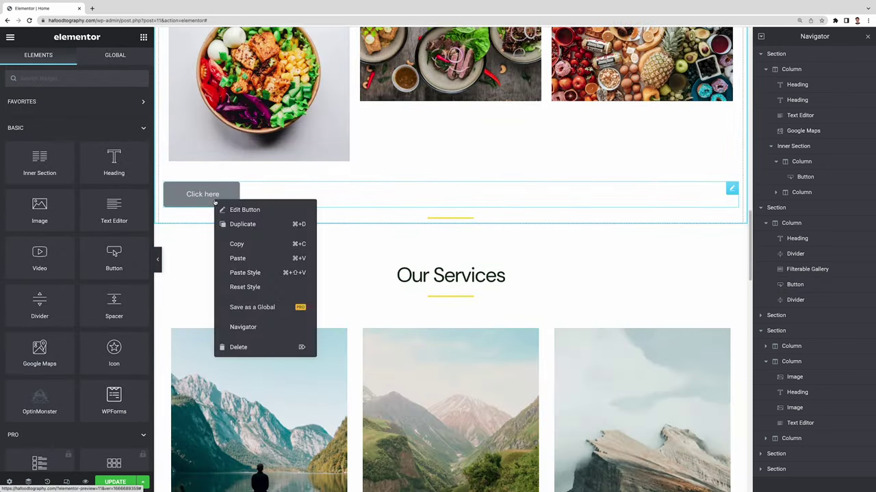
{"action": "left_click", "coordinate": [260, 272]}
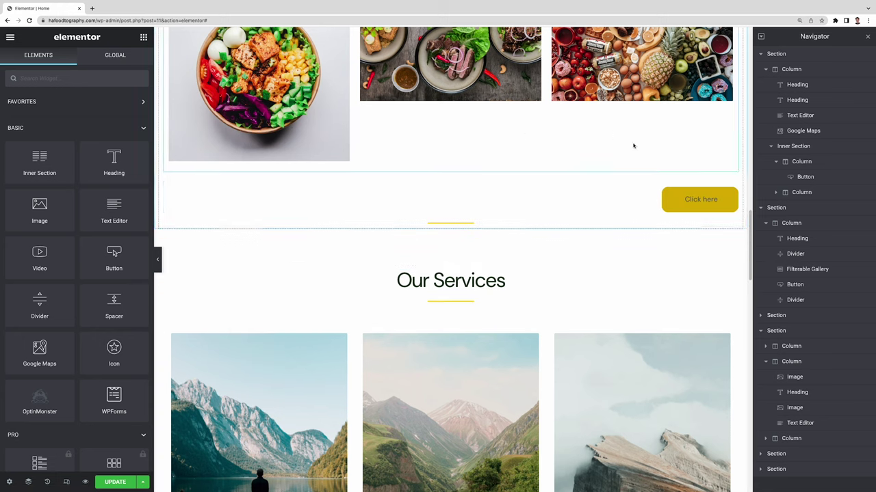
Change the gallery button's text to "See more" and center the button
{"action": "left_click", "coordinate": [699, 199]}
{"action": "triple_click", "coordinate": [96, 137]}
{"action": "type", "text": "See more"}
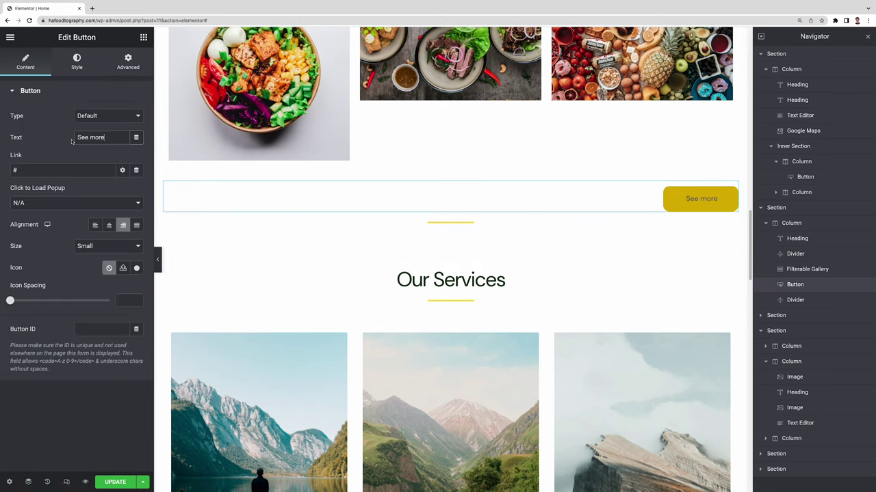
{"action": "left_click", "coordinate": [108, 225]}
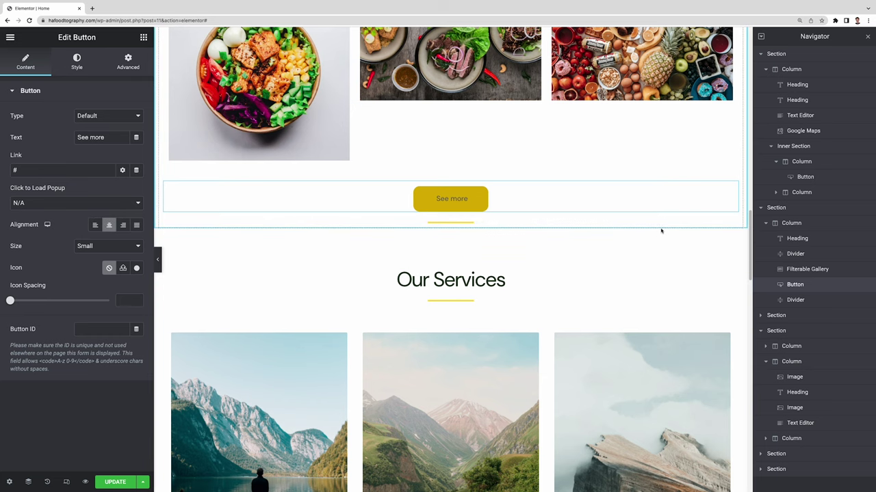
Unlink the Our Works section's padding values and set its top and bottom padding to 100 px
{"action": "scroll", "coordinate": [658, 239], "scroll_direction": "up", "scroll_amount": 2}
{"action": "left_click", "coordinate": [608, 298]}
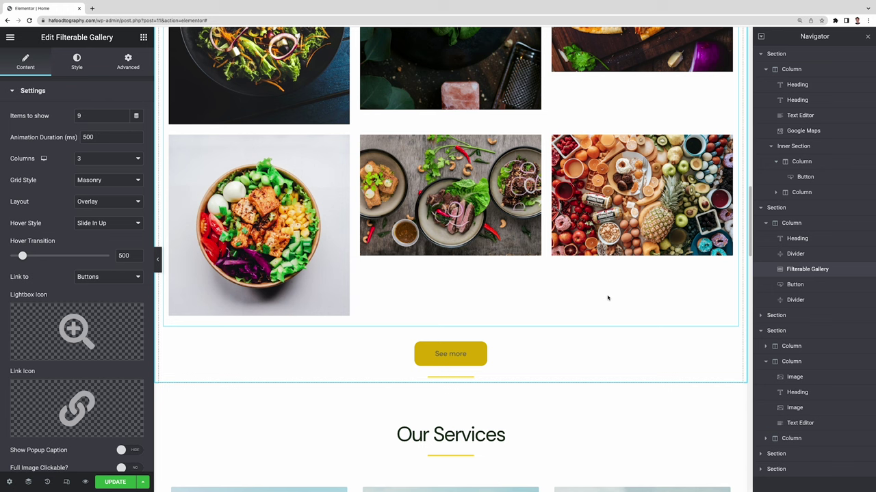
{"action": "left_click", "coordinate": [777, 209]}
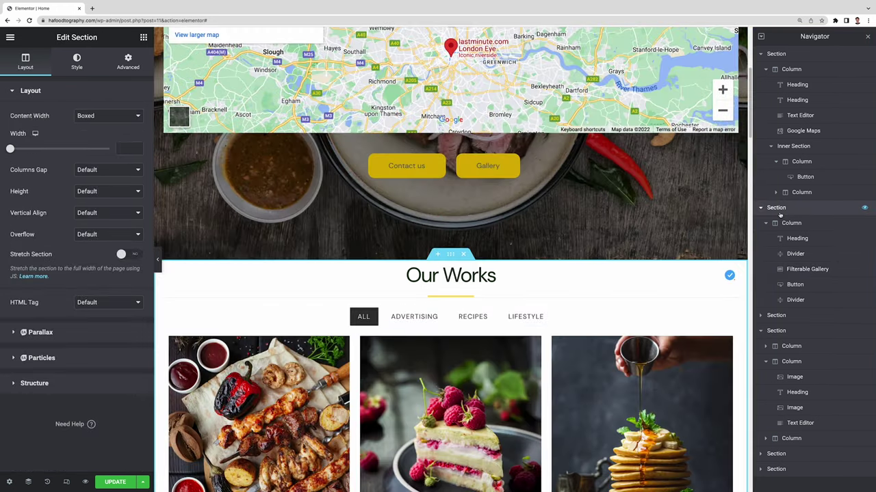
{"action": "right_click", "coordinate": [777, 207]}
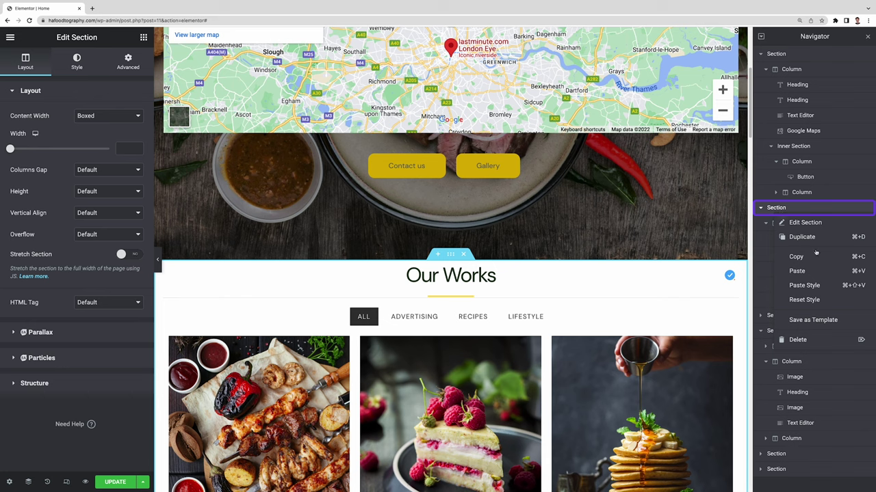
{"action": "left_click", "coordinate": [807, 223]}
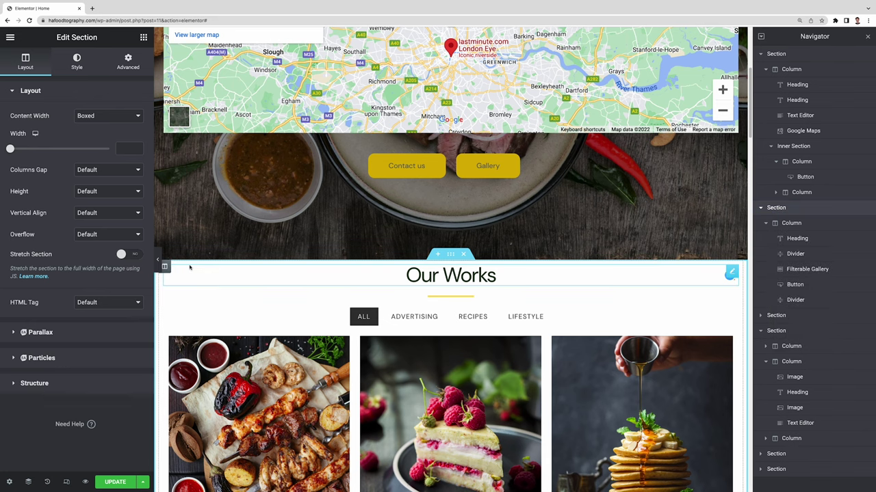
{"action": "left_click", "coordinate": [128, 63]}
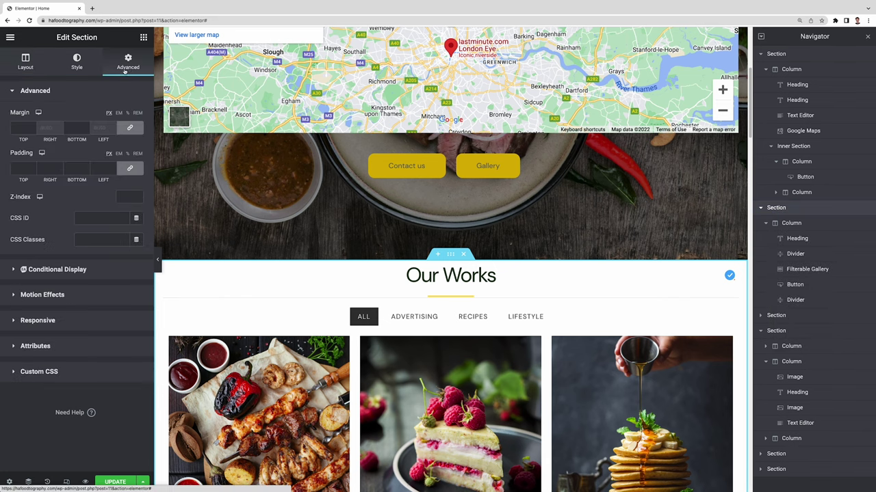
{"action": "left_click", "coordinate": [130, 168]}
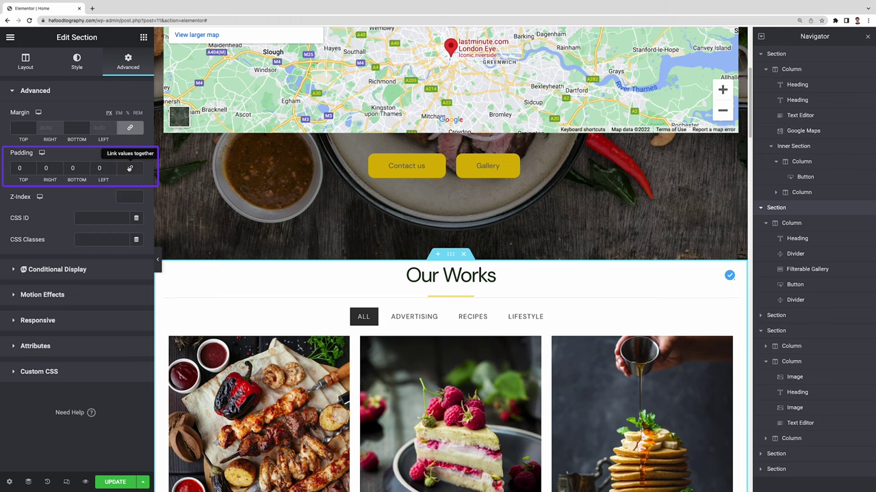
{"action": "double_click", "coordinate": [17, 168]}
{"action": "type", "text": "100"}
{"action": "key", "text": "Tab"}
{"action": "key", "text": "Tab"}
{"action": "type", "text": "100"}
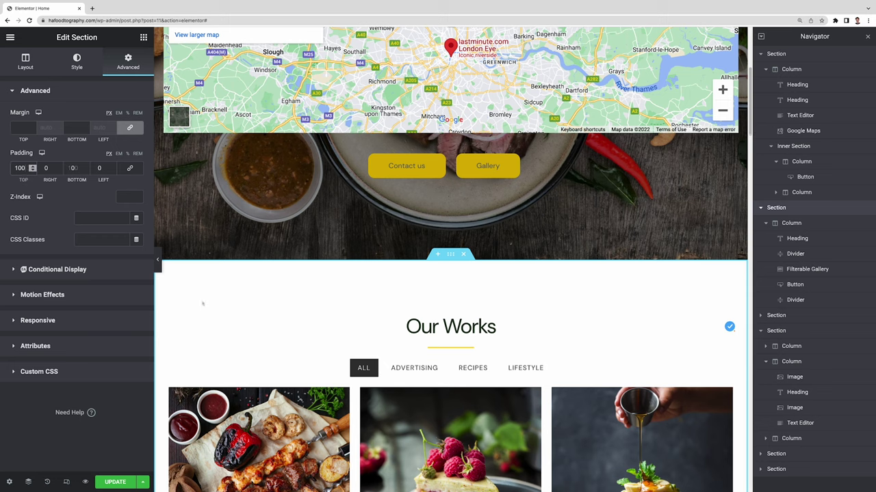
Save the Our Works section to the library as a template named "gallery"
{"action": "scroll", "coordinate": [363, 287], "scroll_direction": "down", "scroll_amount": 1}
{"action": "scroll", "coordinate": [362, 288], "scroll_direction": "down", "scroll_amount": 8}
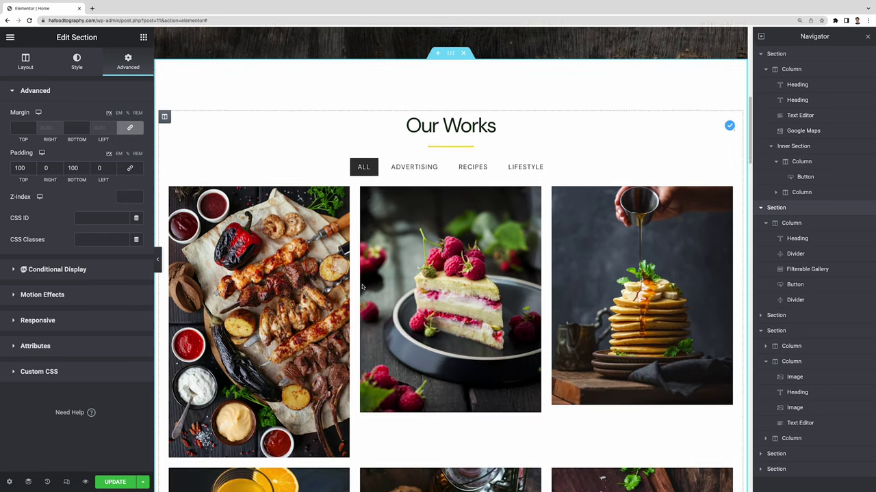
{"action": "scroll", "coordinate": [363, 288], "scroll_direction": "down", "scroll_amount": 7}
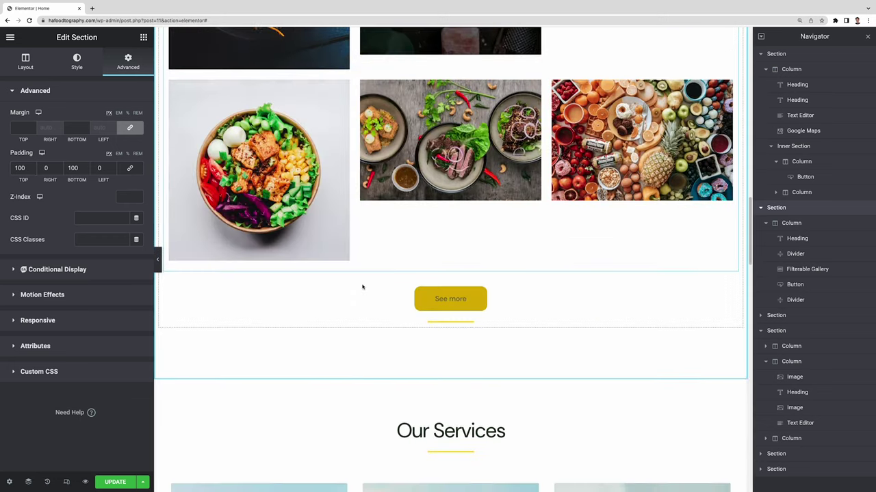
{"action": "scroll", "coordinate": [523, 336], "scroll_direction": "up", "scroll_amount": 15}
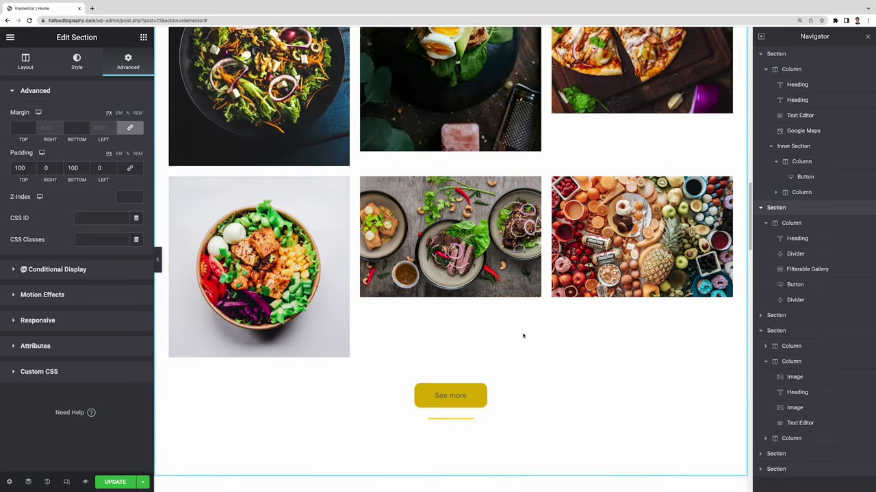
{"action": "scroll", "coordinate": [523, 336], "scroll_direction": "up", "scroll_amount": 2}
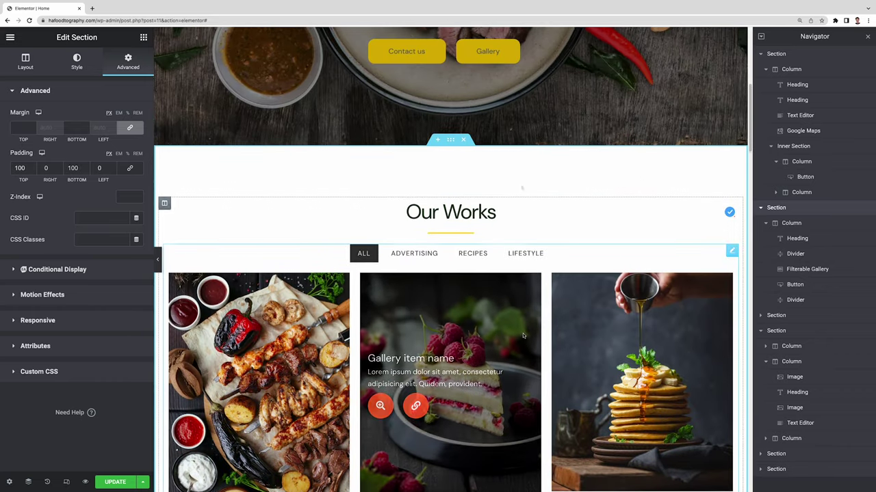
{"action": "right_click", "coordinate": [522, 188]}
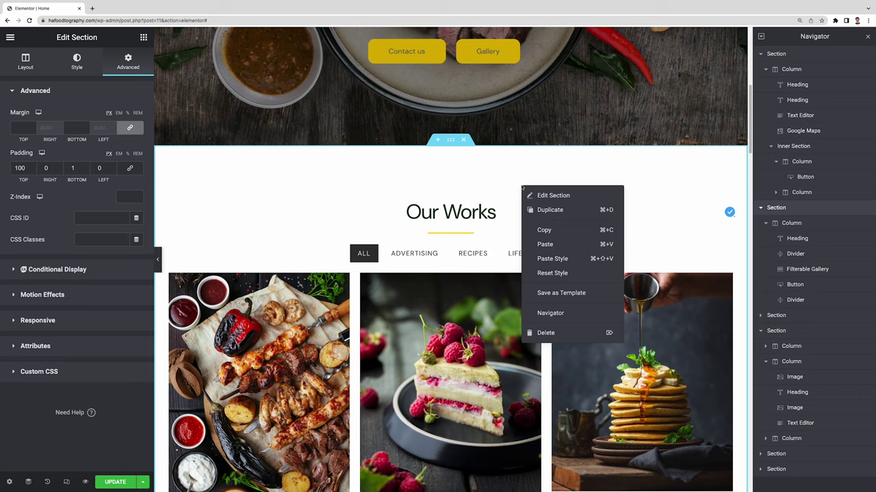
{"action": "left_click", "coordinate": [555, 293]}
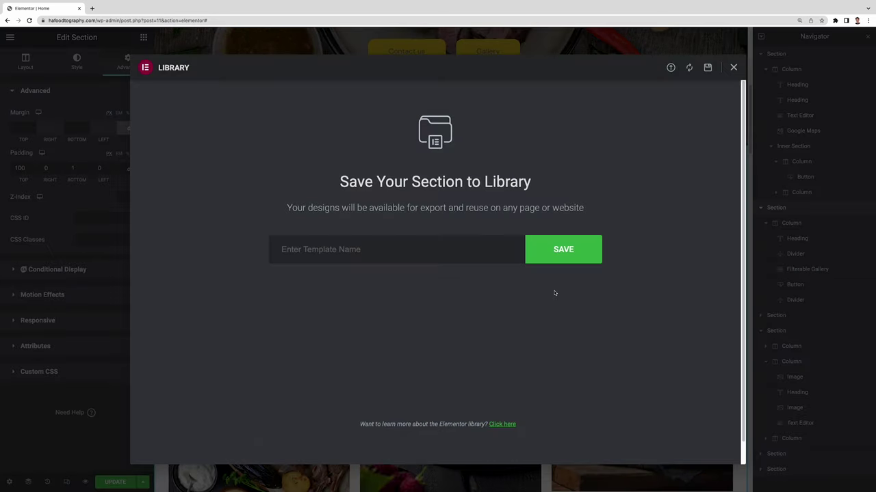
{"action": "left_click", "coordinate": [466, 247]}
{"action": "type", "text": "gallery"}
{"action": "left_click", "coordinate": [552, 255]}
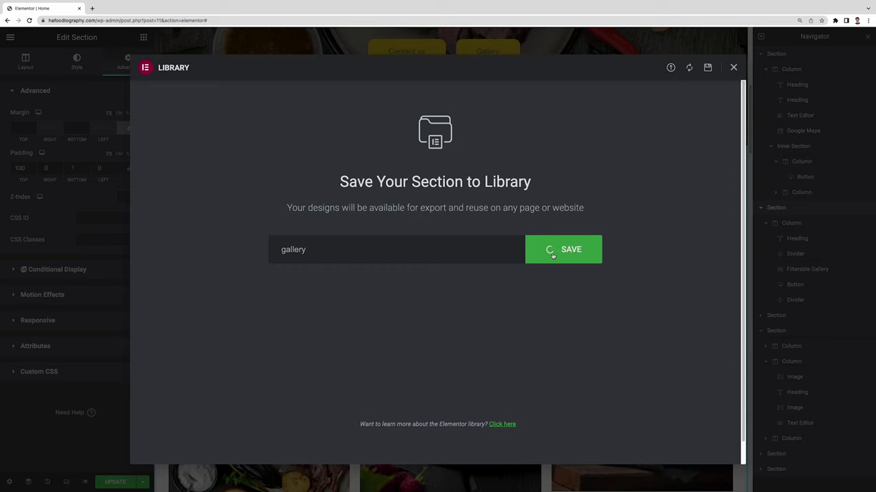
{"action": "key", "text": "Escape"}
Copy the testimonial quote section and paste its style onto the column holding the Our Services content
{"action": "scroll", "coordinate": [631, 390], "scroll_direction": "down", "scroll_amount": 3}
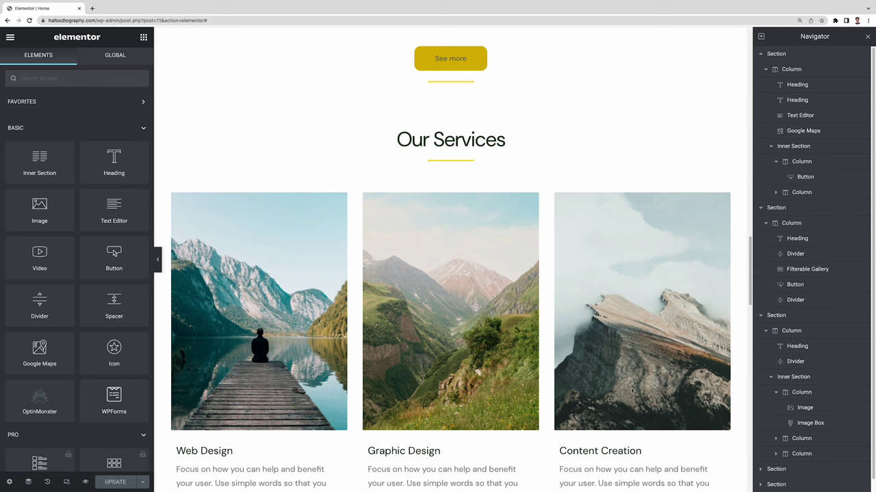
{"action": "scroll", "coordinate": [632, 391], "scroll_direction": "up", "scroll_amount": 8}
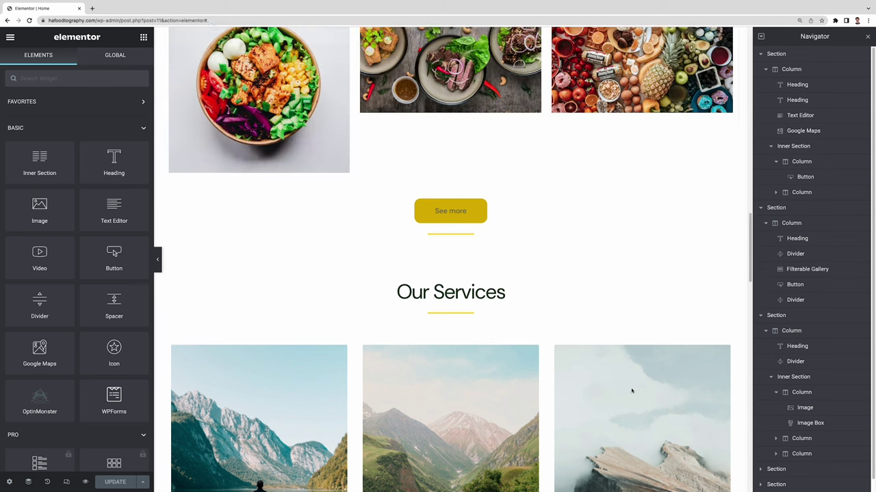
{"action": "scroll", "coordinate": [632, 391], "scroll_direction": "down", "scroll_amount": 10}
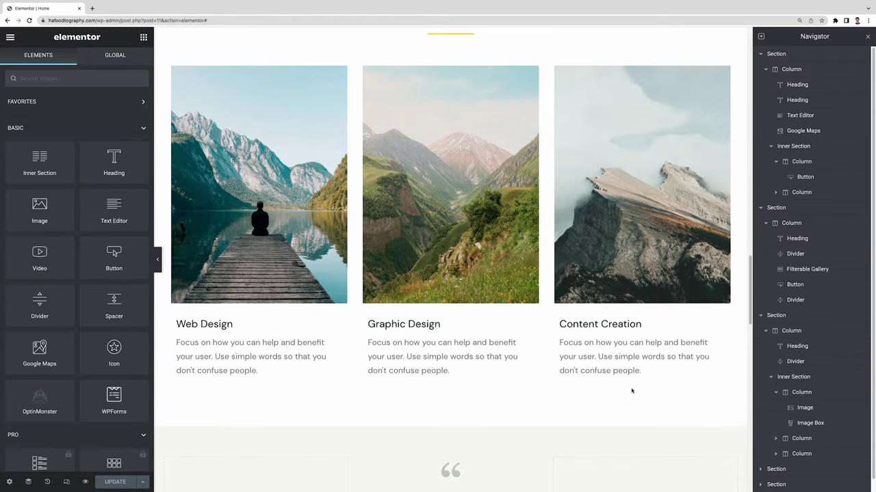
{"action": "scroll", "coordinate": [631, 392], "scroll_direction": "up", "scroll_amount": 2}
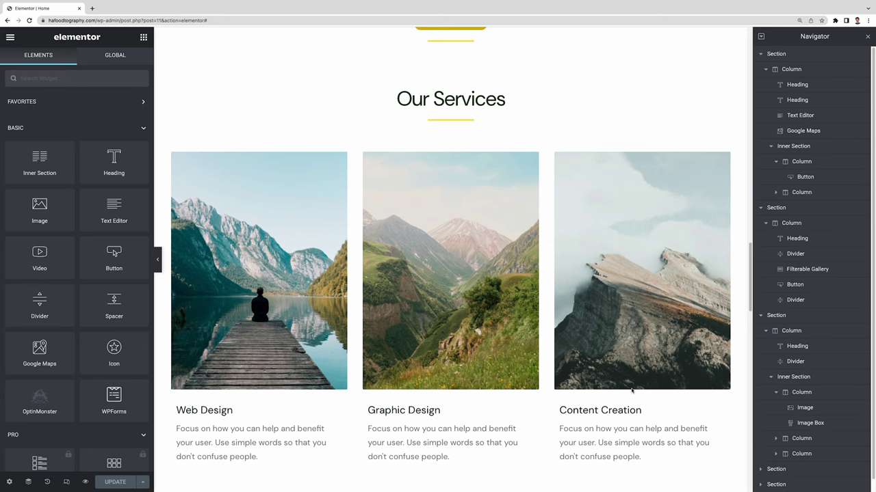
{"action": "scroll", "coordinate": [632, 390], "scroll_direction": "down", "scroll_amount": 6}
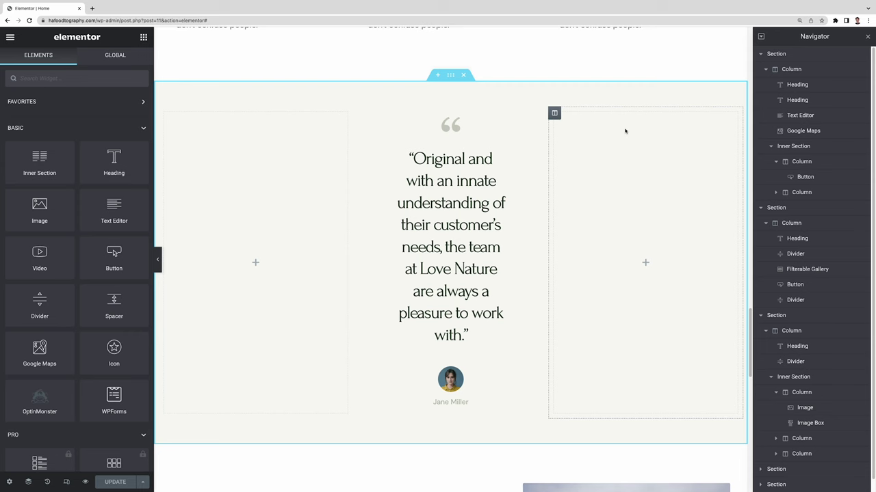
{"action": "right_click", "coordinate": [650, 99]}
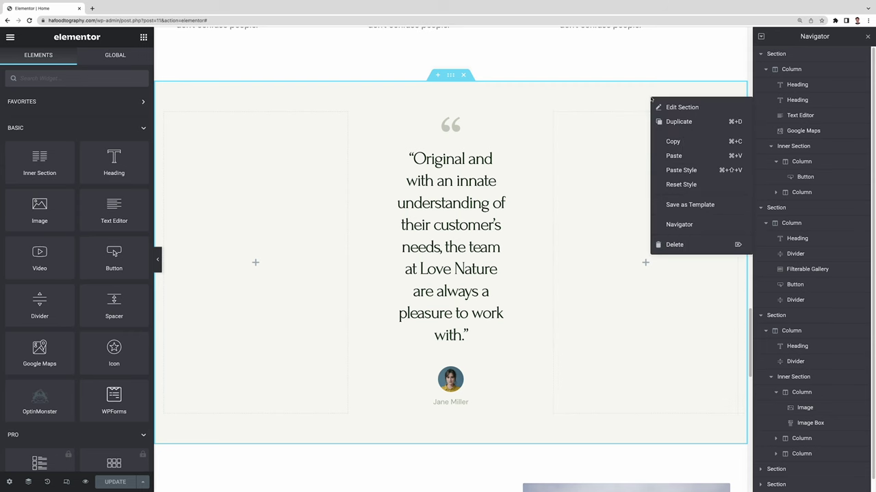
{"action": "left_click", "coordinate": [681, 141]}
{"action": "scroll", "coordinate": [683, 140], "scroll_direction": "up", "scroll_amount": 5}
{"action": "scroll", "coordinate": [683, 140], "scroll_direction": "up", "scroll_amount": 3}
{"action": "scroll", "coordinate": [682, 139], "scroll_direction": "down", "scroll_amount": 2}
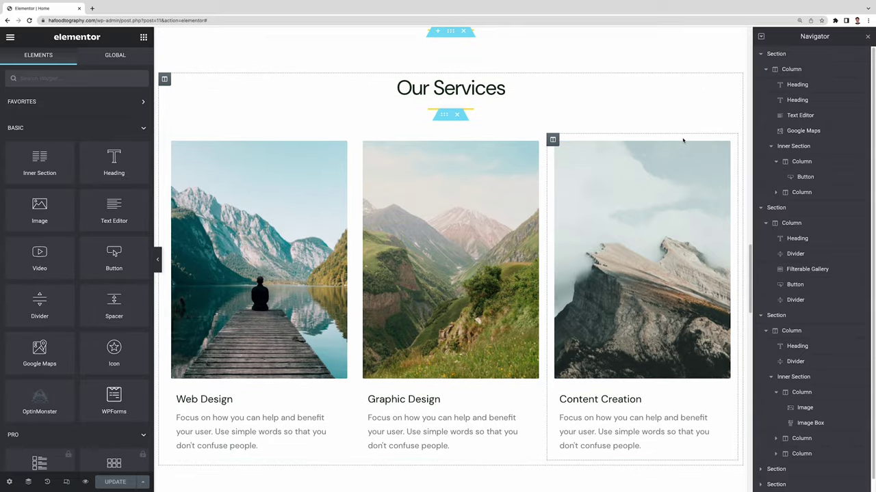
{"action": "right_click", "coordinate": [664, 107]}
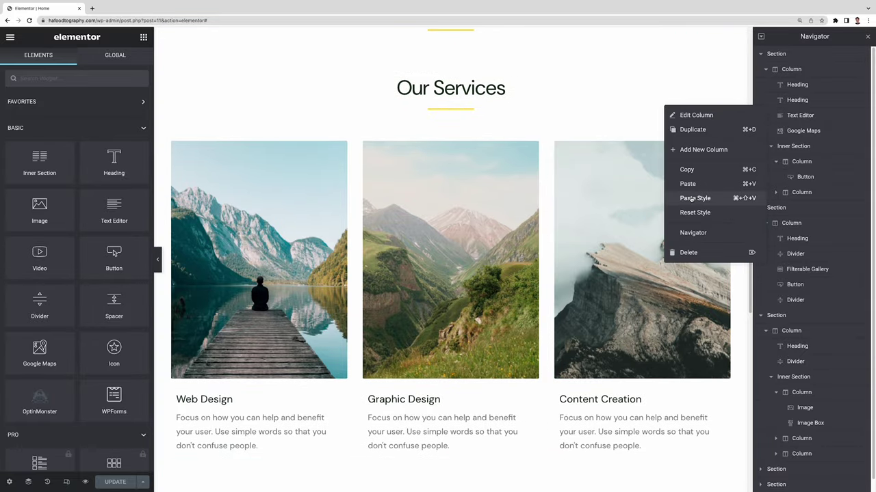
{"action": "left_click", "coordinate": [723, 204]}
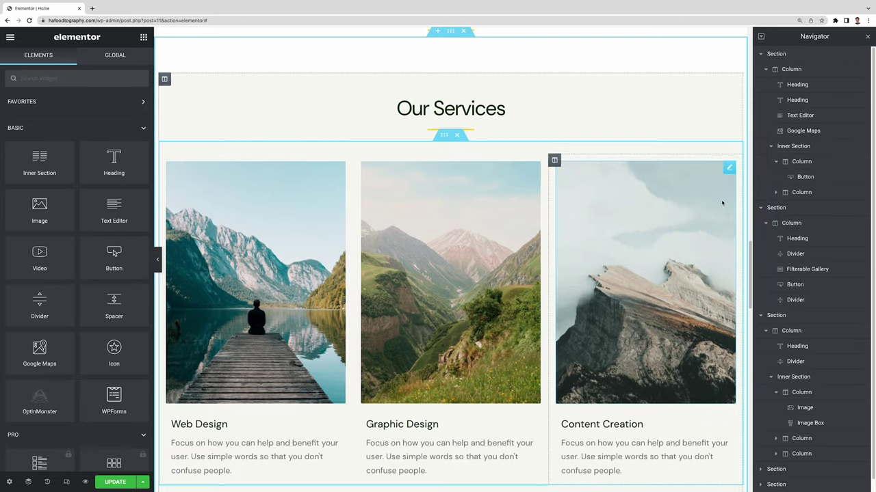
Delete the testimonial quote section between Our Services and About Us
{"action": "scroll", "coordinate": [722, 204], "scroll_direction": "down", "scroll_amount": 2}
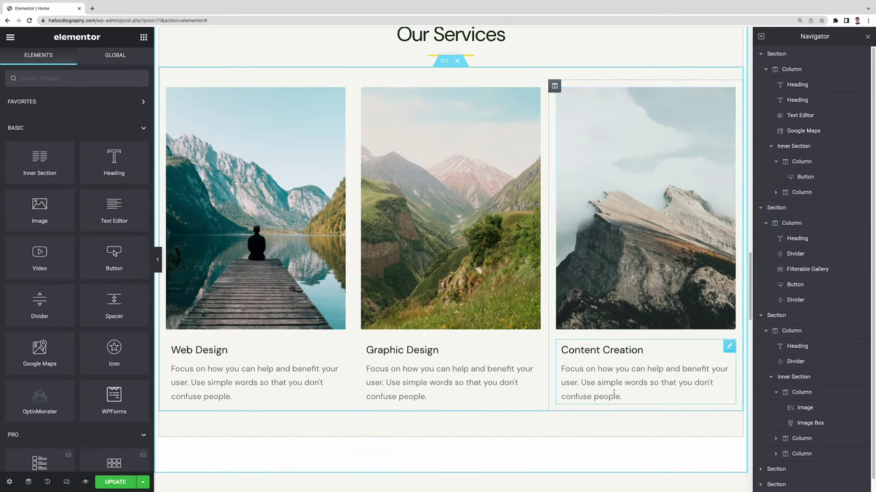
{"action": "scroll", "coordinate": [619, 425], "scroll_direction": "down", "scroll_amount": 6}
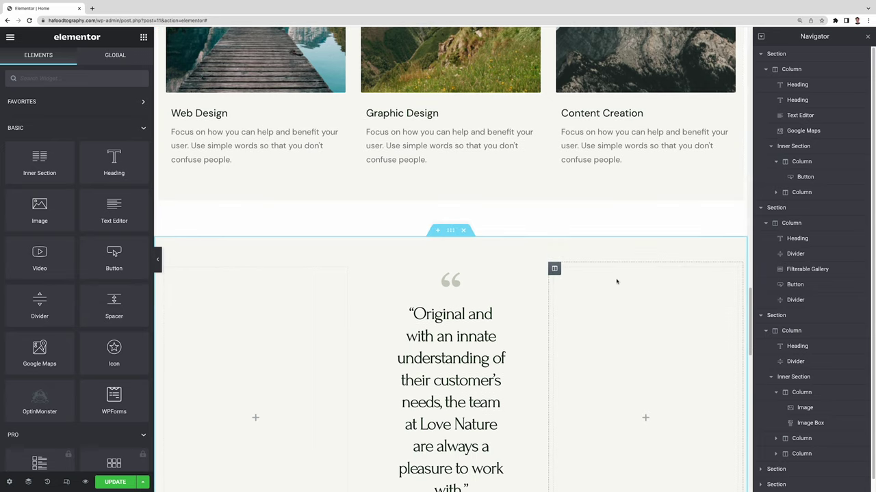
{"action": "left_click", "coordinate": [463, 231]}
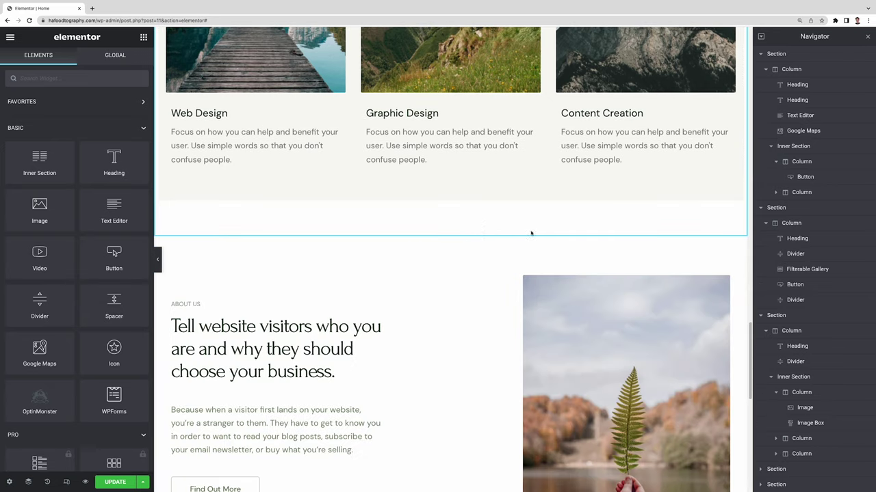
{"action": "scroll", "coordinate": [542, 245], "scroll_direction": "up", "scroll_amount": 8}
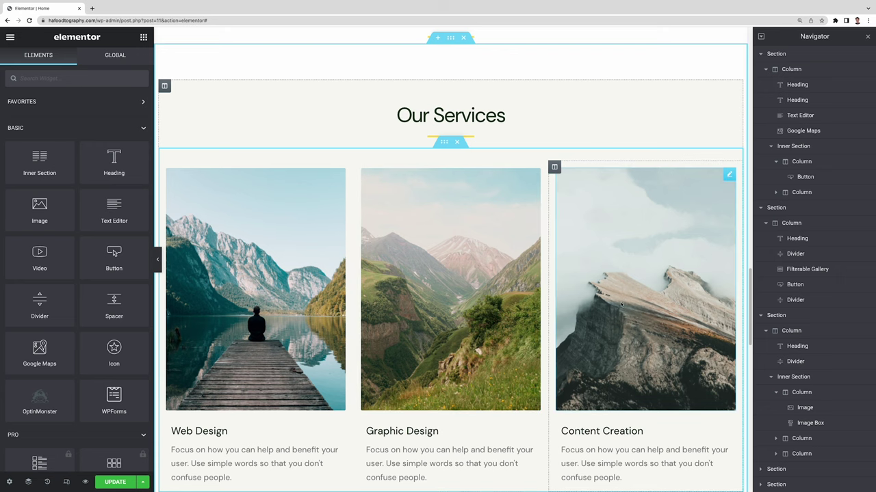
{"action": "scroll", "coordinate": [621, 309], "scroll_direction": "down", "scroll_amount": 1}
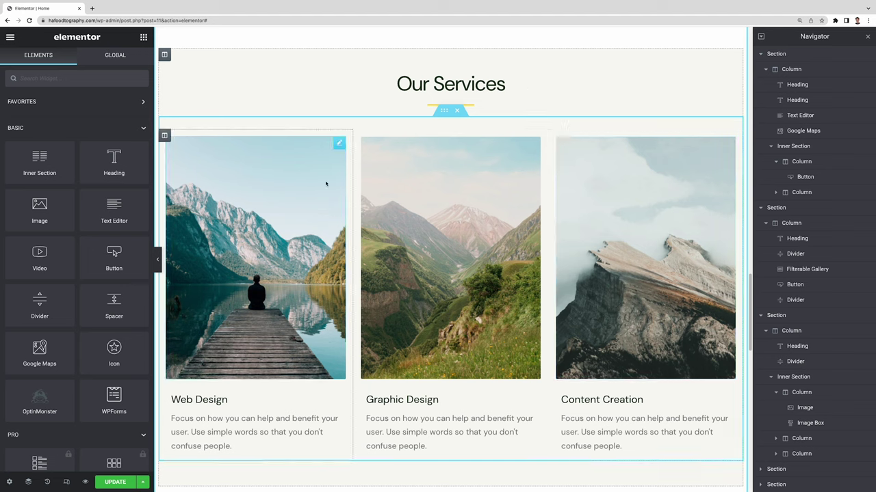
Replace the three Our Services images with photography-themed photos and retitle the cards "Photo Editing", "Set Lighting" and "Quality Photography"
{"action": "left_click", "coordinate": [338, 144]}
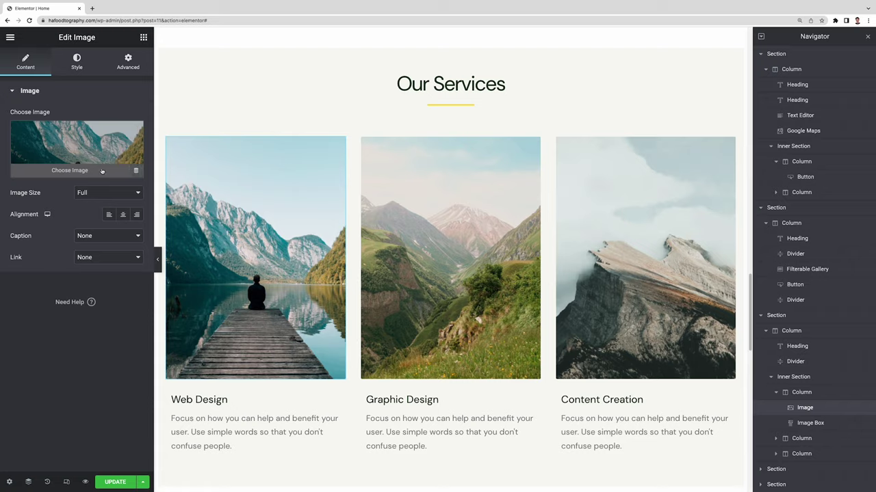
{"action": "left_click", "coordinate": [102, 172]}
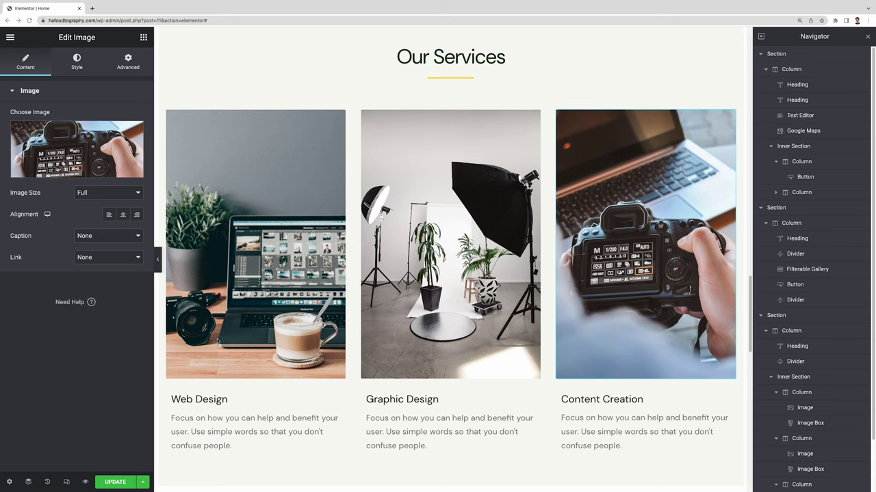
{"action": "left_click", "coordinate": [226, 399]}
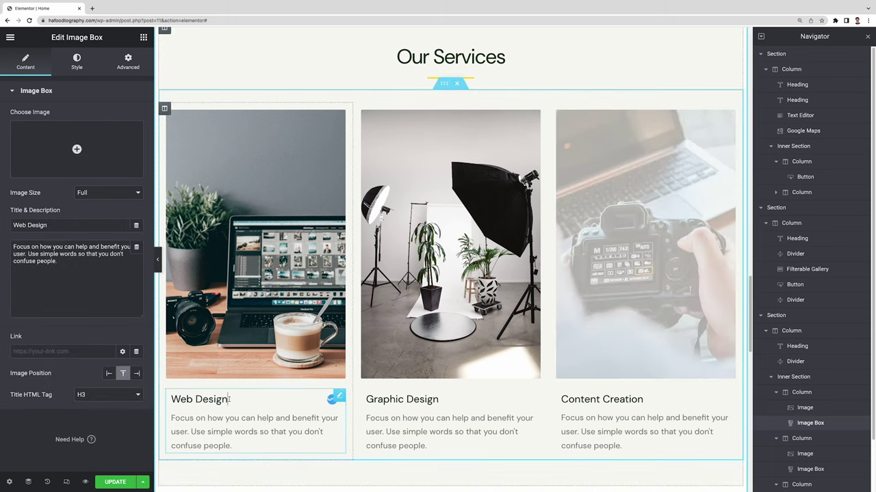
{"action": "left_click_drag", "start_coordinate": [227, 399], "coordinate": [170, 399]}
{"action": "type", "text": "Photography"}
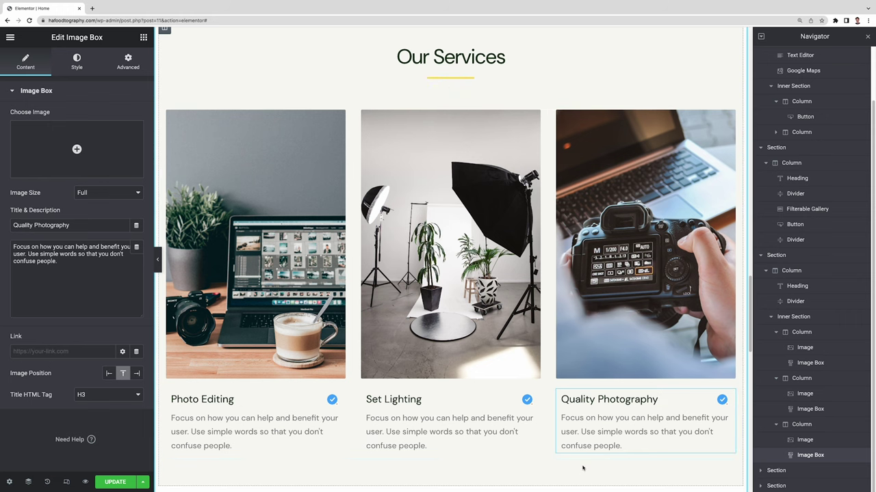
Delete the About Us section between Our Services and the Questions section
{"action": "scroll", "coordinate": [582, 468], "scroll_direction": "down", "scroll_amount": 5}
{"action": "scroll", "coordinate": [583, 468], "scroll_direction": "up", "scroll_amount": 1}
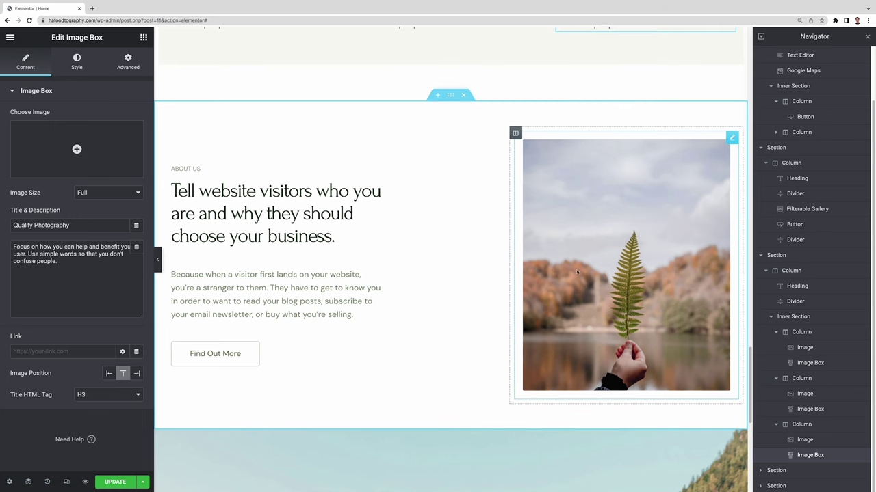
{"action": "scroll", "coordinate": [464, 99], "scroll_direction": "down", "scroll_amount": 5}
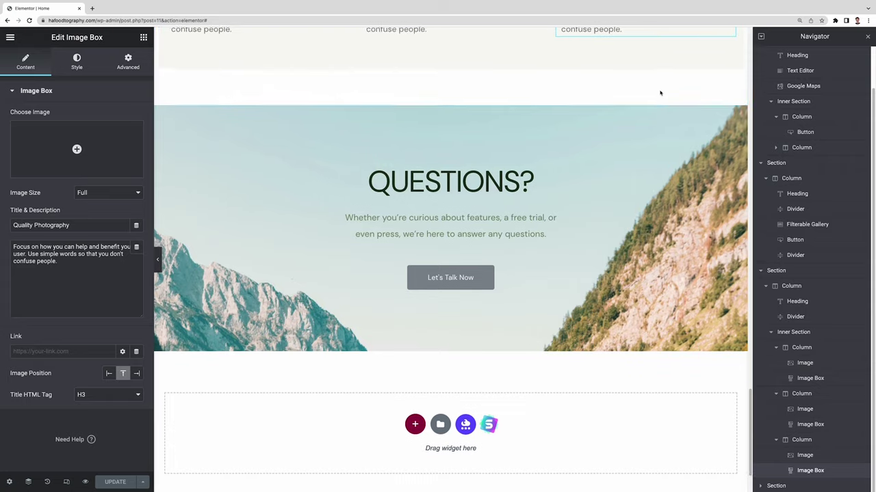
Set the Questions section's background to the fruit and flowers photo and reword its text as "Anything related to food photography, we'll be happy to help you out!"
{"action": "scroll", "coordinate": [660, 92], "scroll_direction": "up", "scroll_amount": 1}
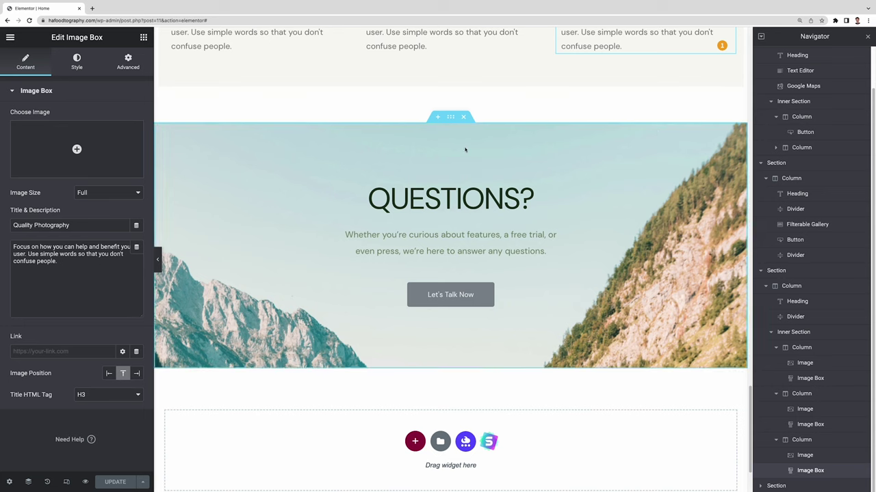
{"action": "left_click", "coordinate": [450, 117]}
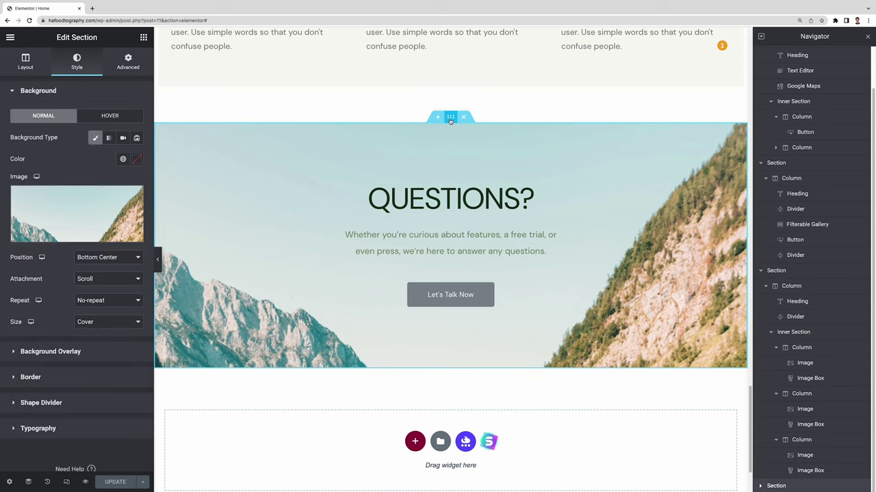
{"action": "left_click", "coordinate": [97, 235]}
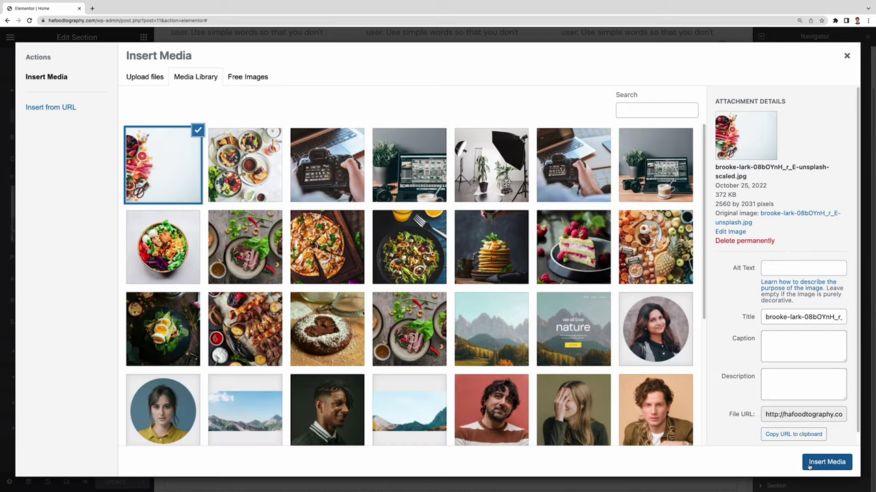
{"action": "left_click", "coordinate": [809, 464]}
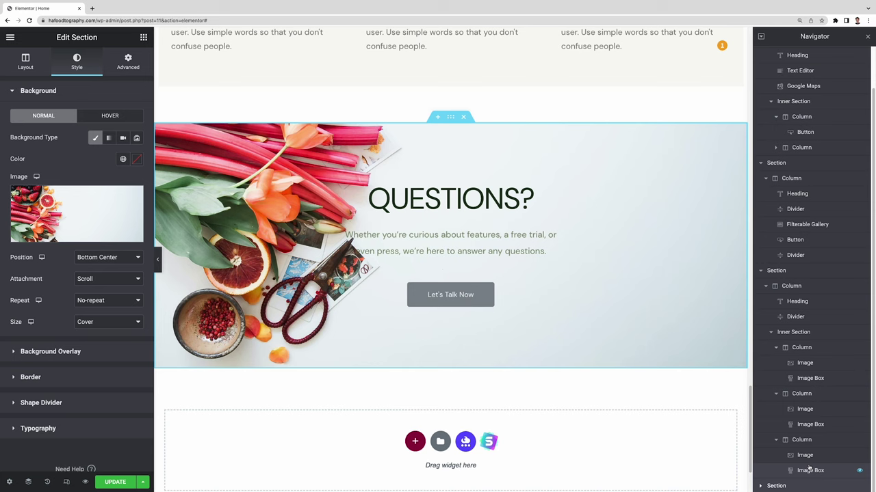
{"action": "left_click", "coordinate": [526, 204]}
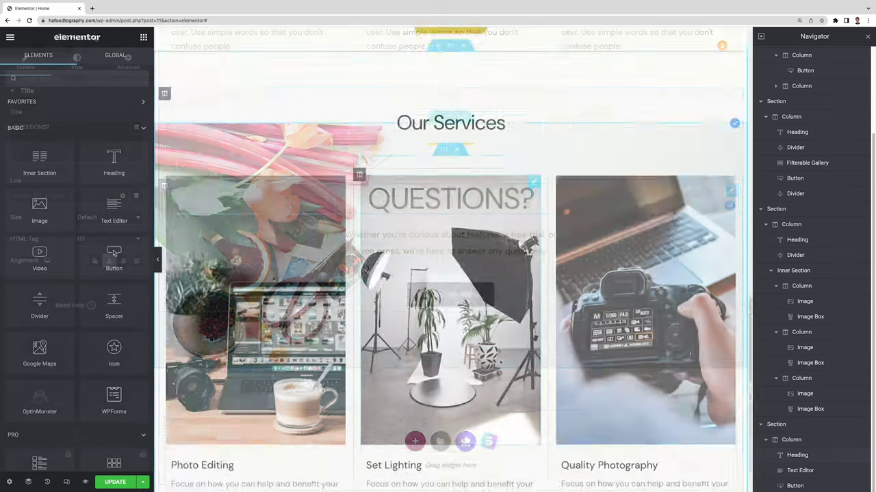
Paste the copied yellow button style onto the Let's Talk Now button in the Questions section and update the home page
{"action": "scroll", "coordinate": [500, 362], "scroll_direction": "down", "scroll_amount": 6}
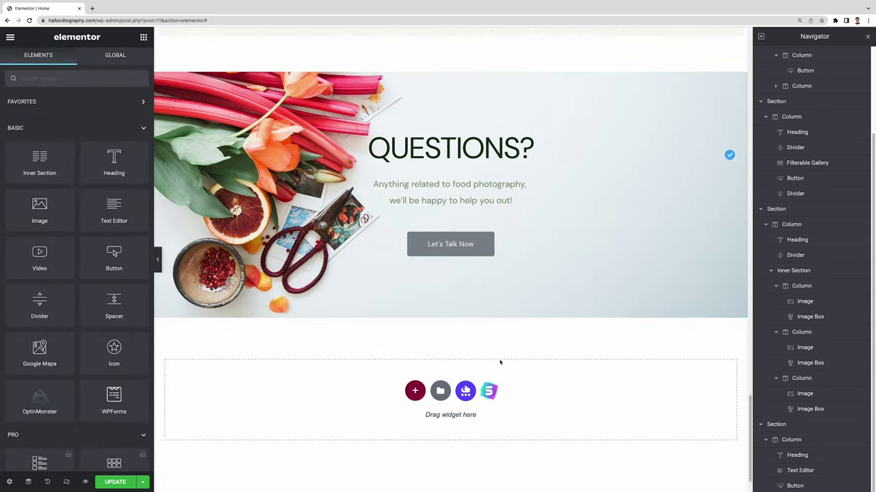
{"action": "scroll", "coordinate": [500, 363], "scroll_direction": "up", "scroll_amount": 1}
{"action": "right_click", "coordinate": [480, 268]}
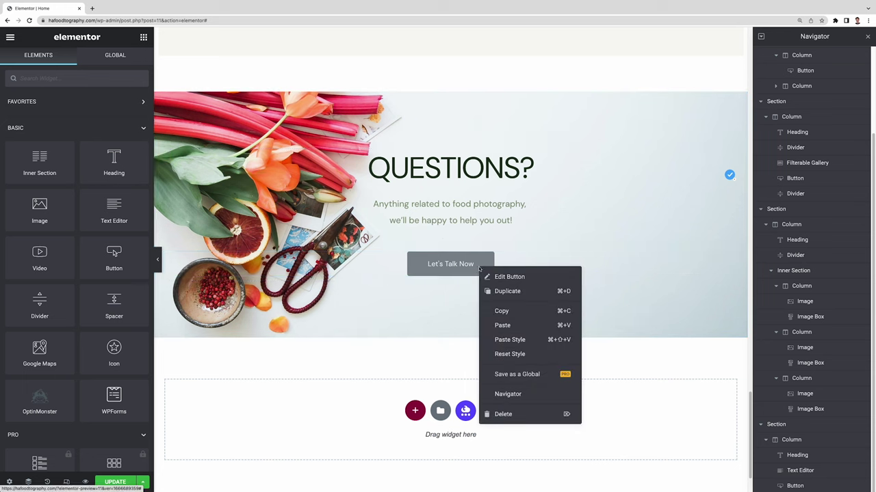
{"action": "left_click", "coordinate": [541, 340]}
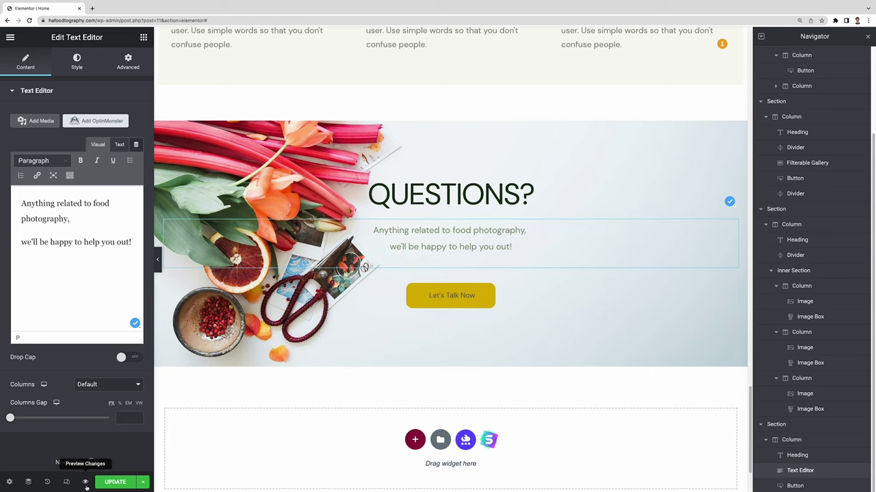
{"action": "left_click", "coordinate": [115, 487]}
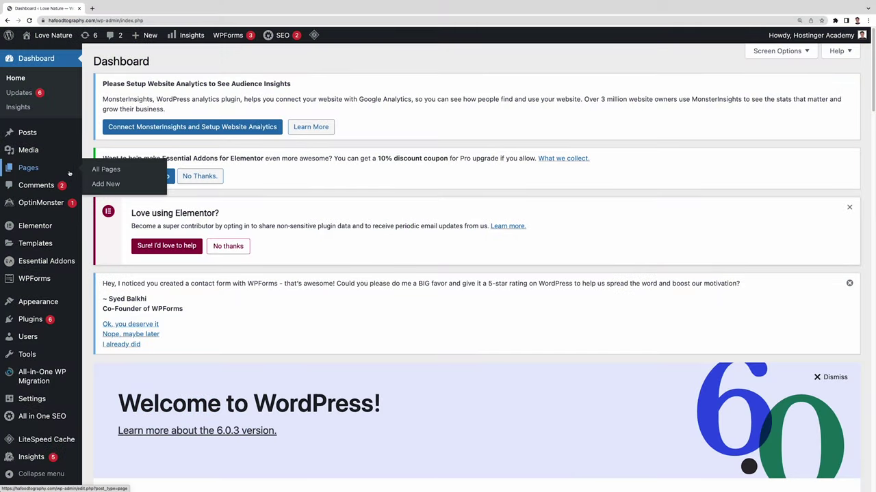
Open the About page from the WordPress page list for editing with Elementor
{"action": "left_click", "coordinate": [129, 172]}
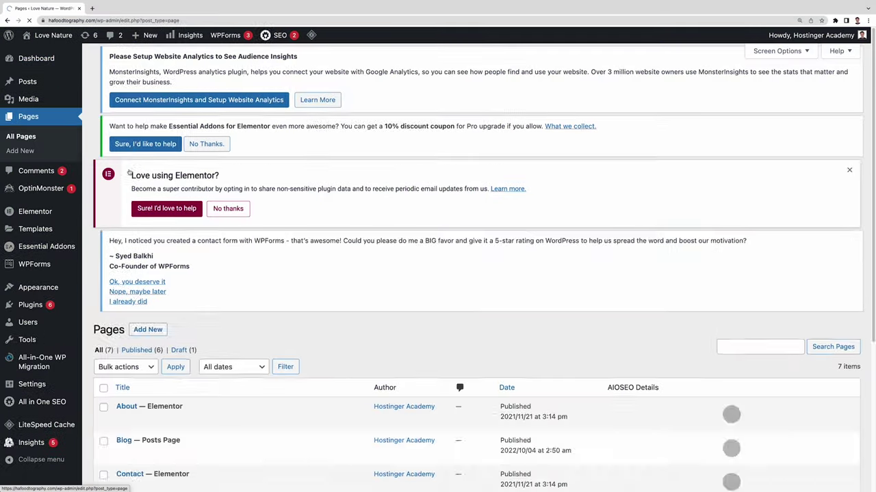
{"action": "scroll", "coordinate": [366, 327], "scroll_direction": "down", "scroll_amount": 2}
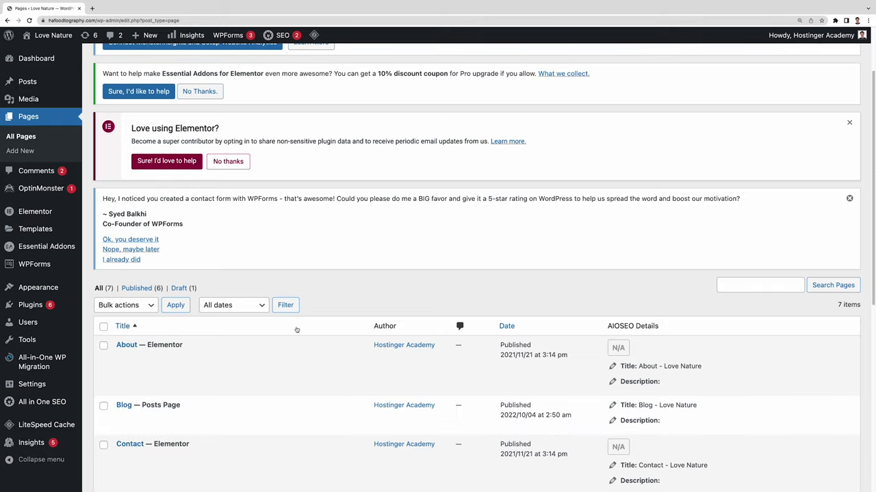
{"action": "mouse_move", "coordinate": [244, 378]}
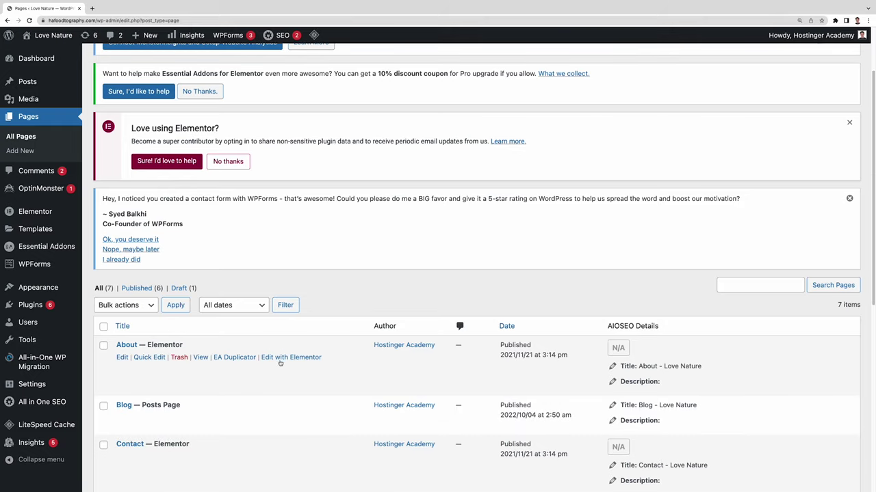
{"action": "left_click", "coordinate": [290, 358]}
Set the About page's layout to Elementor Full Width in its page settings
{"action": "left_click", "coordinate": [9, 482]}
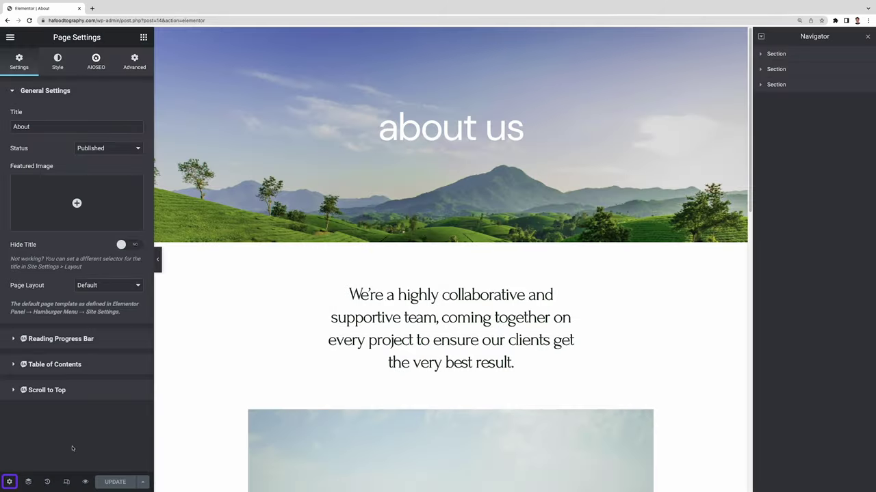
{"action": "left_click", "coordinate": [128, 294]}
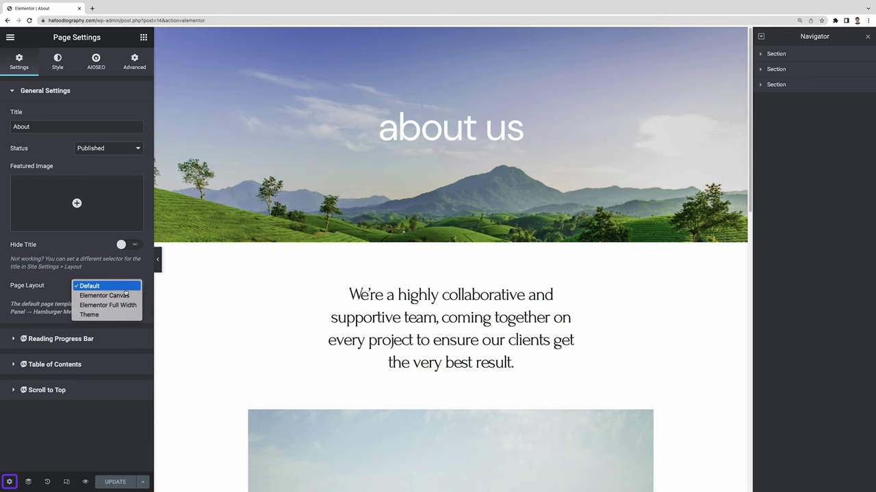
{"action": "left_click", "coordinate": [127, 305]}
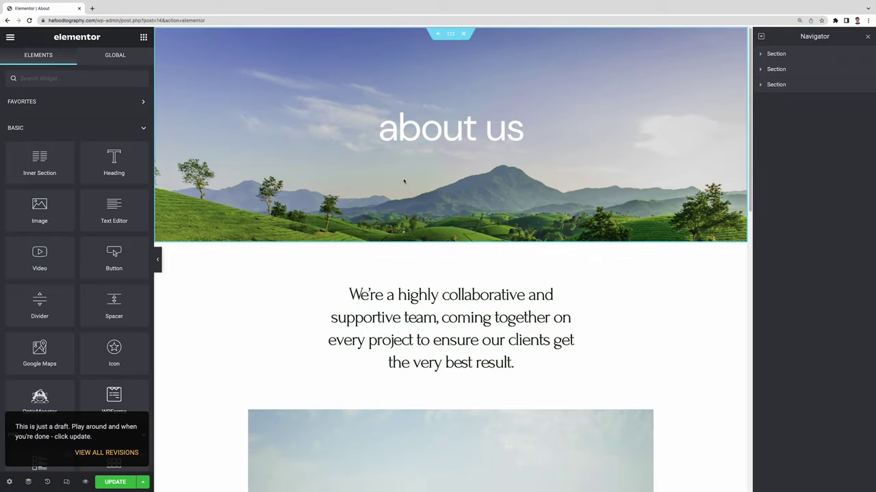
Replace the "about us" banner section with the saved "homepage banner" template, applying the template's settings too
{"action": "left_click", "coordinate": [470, 35]}
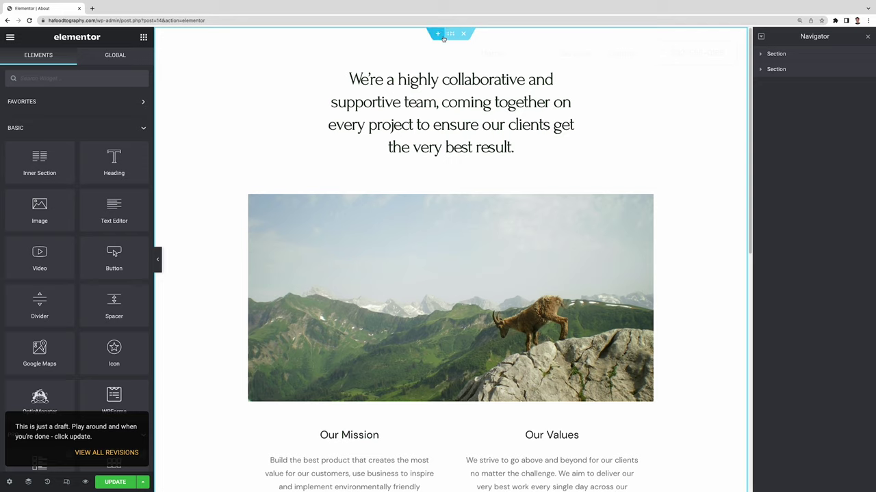
{"action": "left_click", "coordinate": [438, 34]}
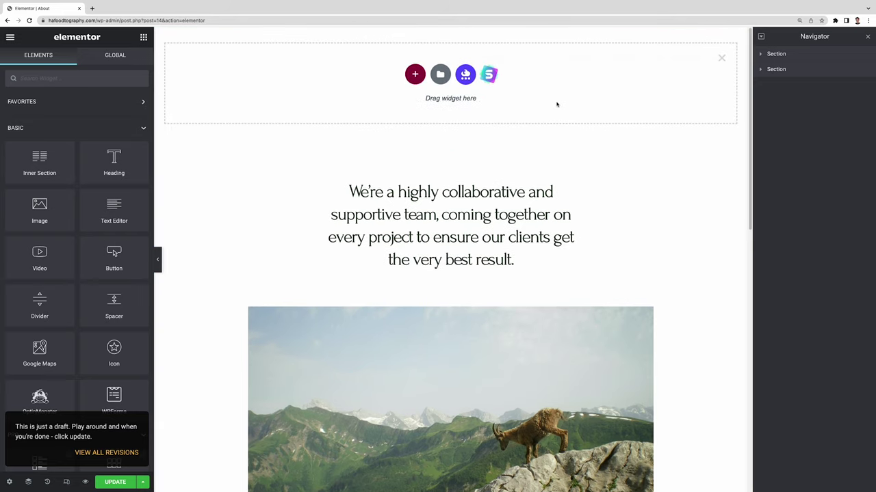
{"action": "left_click", "coordinate": [440, 73]}
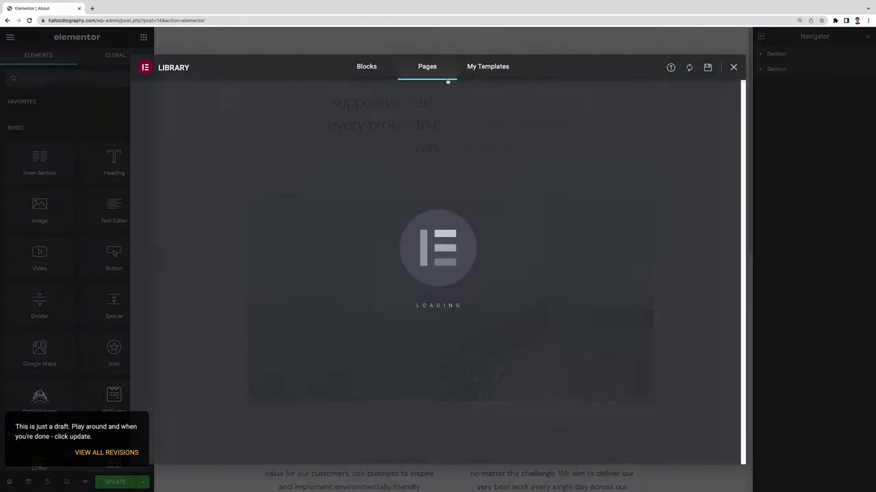
{"action": "left_click", "coordinate": [492, 71]}
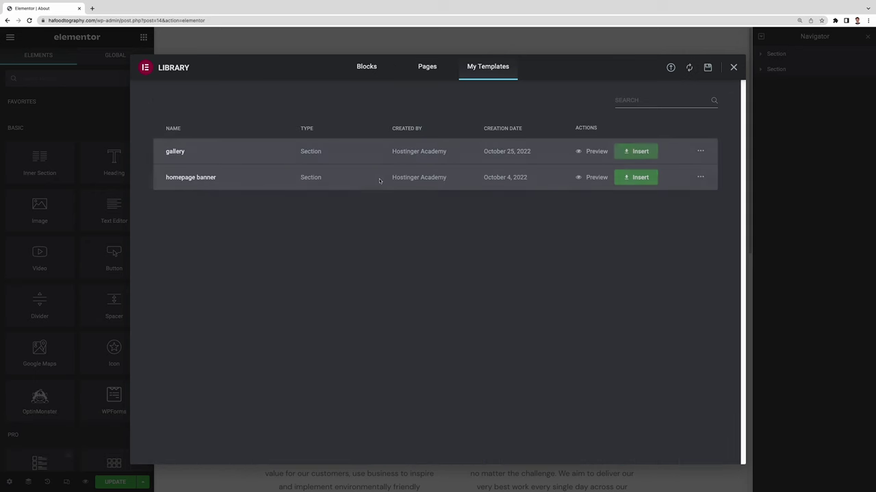
{"action": "left_click", "coordinate": [640, 178]}
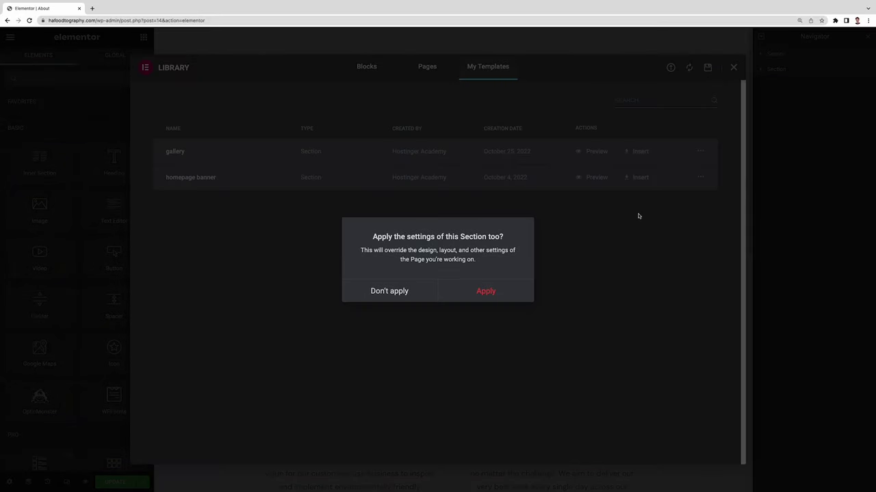
{"action": "left_click", "coordinate": [512, 286]}
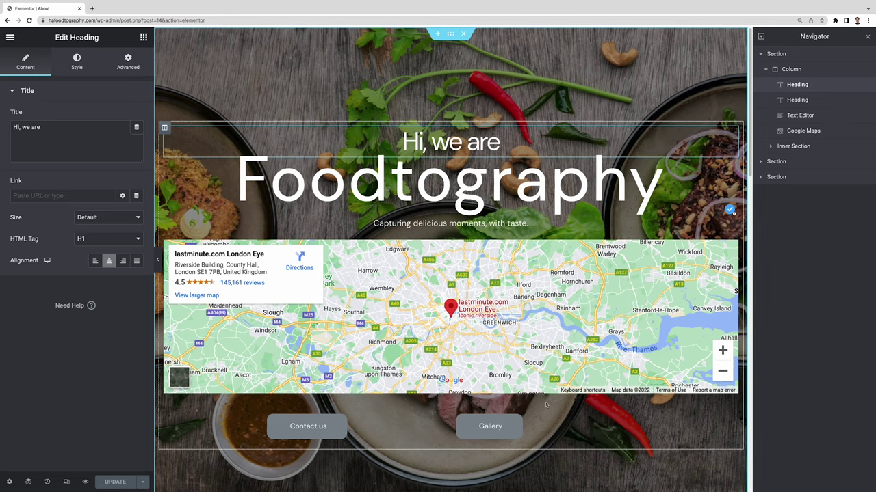
Delete every widget in the inserted banner except the large heading, and change that heading to "About us"
{"action": "right_click", "coordinate": [807, 85]}
{"action": "left_click", "coordinate": [798, 215]}
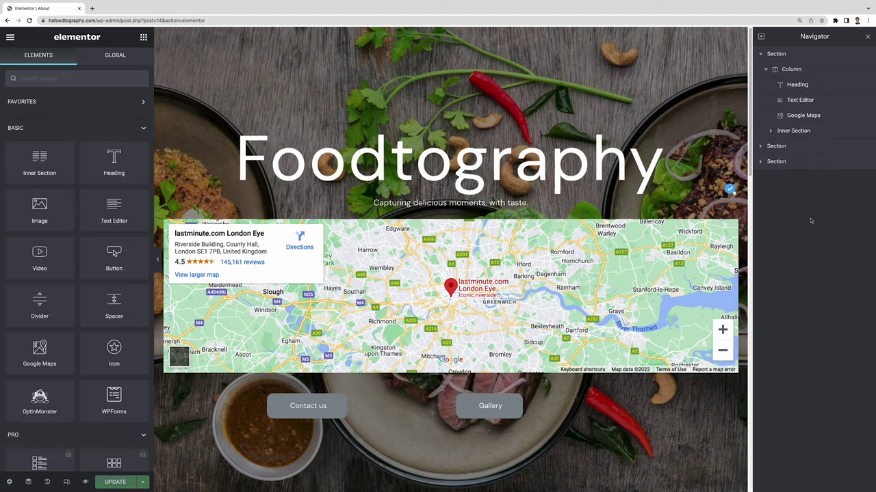
{"action": "right_click", "coordinate": [787, 101]}
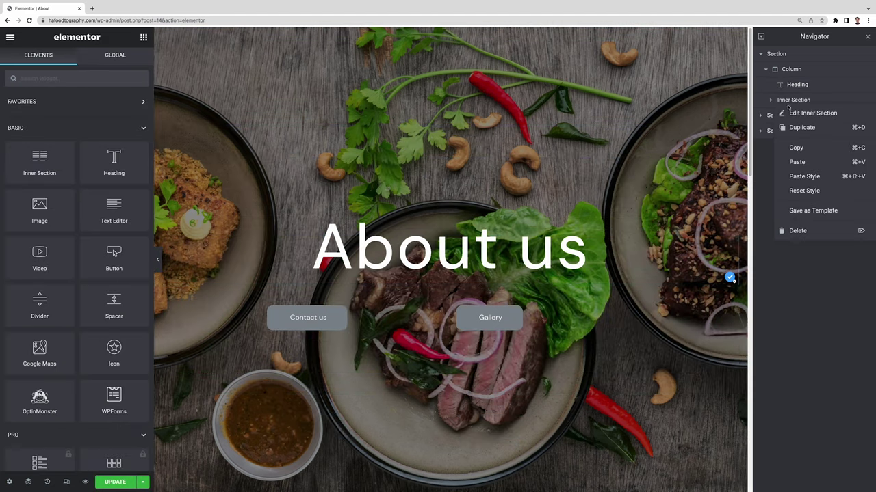
{"action": "left_click", "coordinate": [793, 231]}
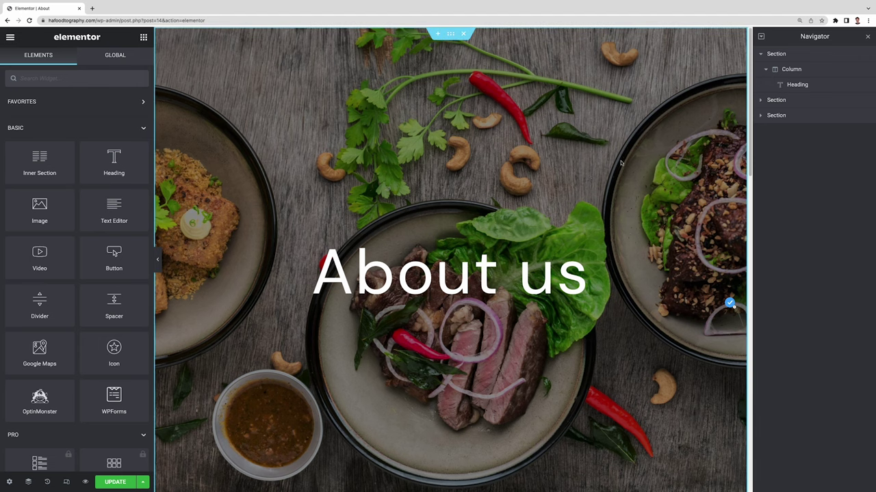
Replace the banner section's background image with the pancake stack photo and change its heading to "About Us"
{"action": "left_click", "coordinate": [453, 37]}
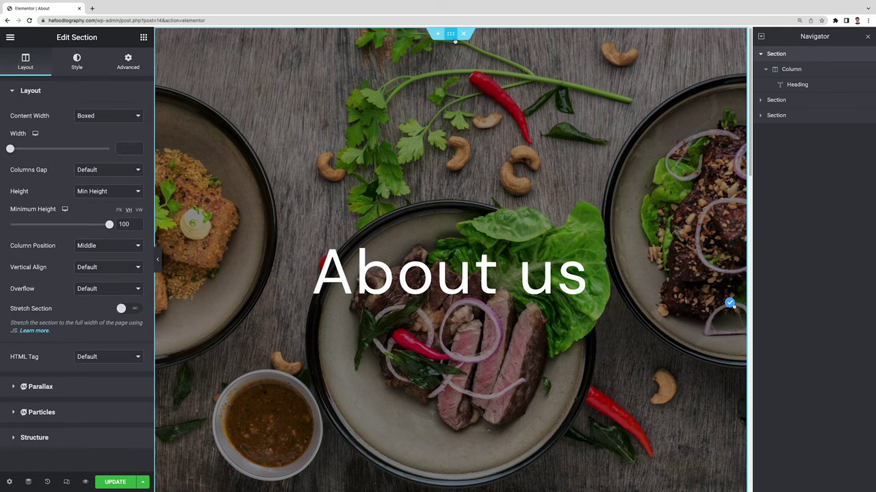
{"action": "left_click", "coordinate": [67, 68]}
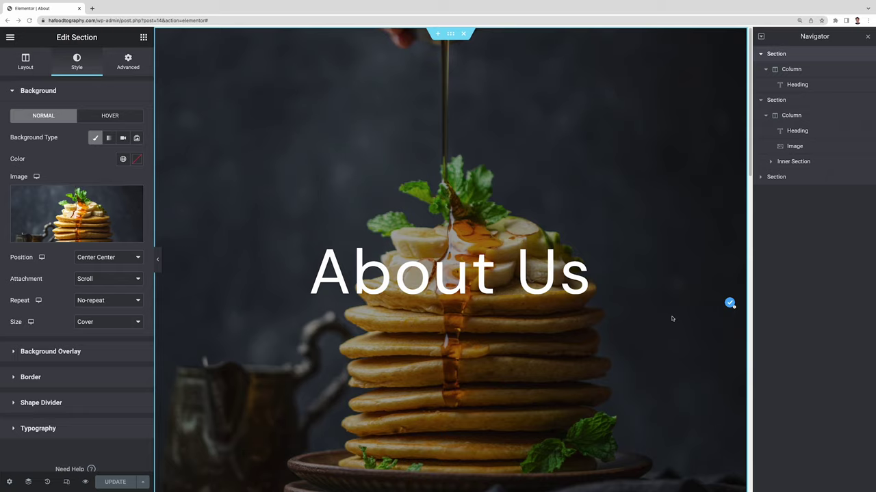
Replace the mountain goat image above Our Mission and Our Values with the photo of the photographer holding a camera
{"action": "scroll", "coordinate": [672, 318], "scroll_direction": "down", "scroll_amount": 5}
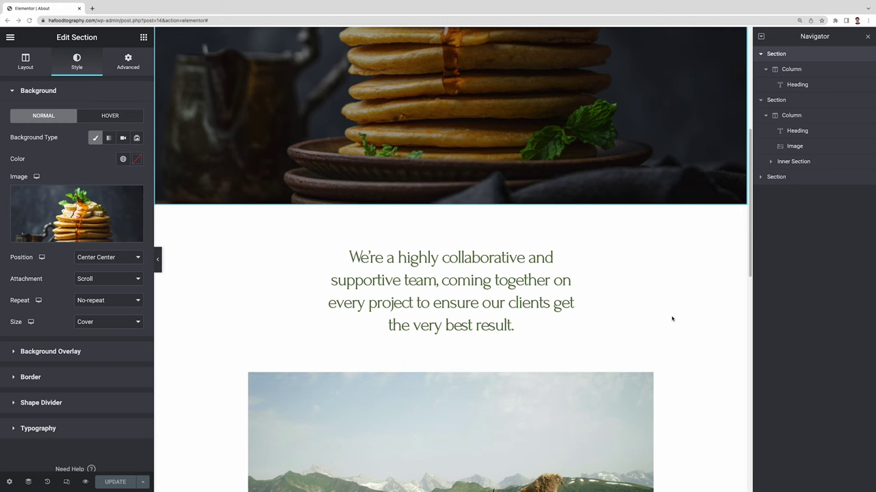
{"action": "scroll", "coordinate": [671, 318], "scroll_direction": "down", "scroll_amount": 3}
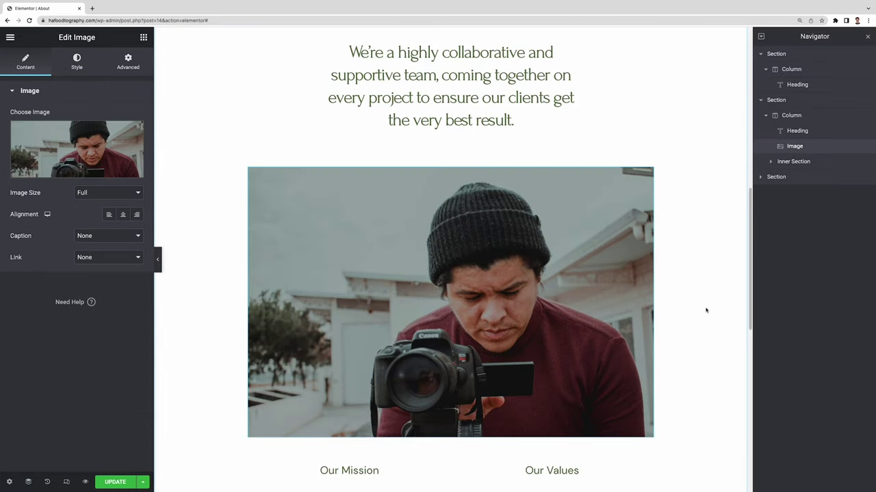
{"action": "scroll", "coordinate": [702, 313], "scroll_direction": "down", "scroll_amount": 1}
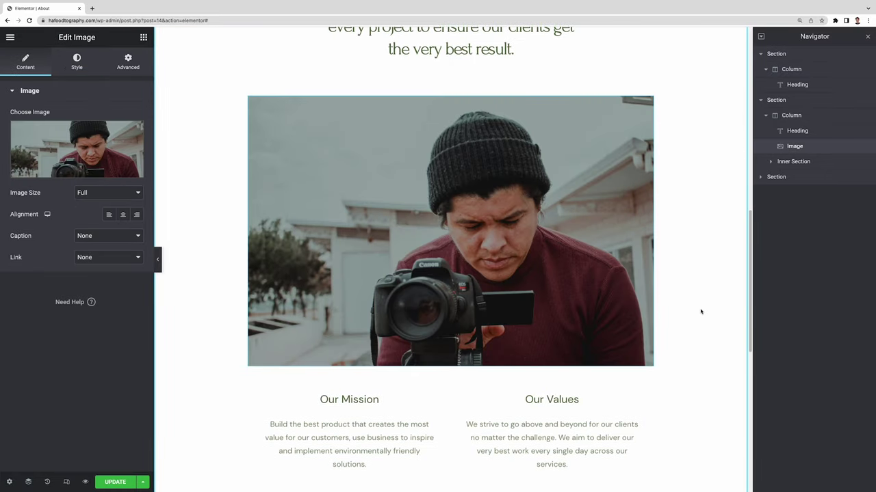
Save the testimonial quote section below Our Mission and Our Values to the library as a template named "testimonials"
{"action": "scroll", "coordinate": [700, 312], "scroll_direction": "down", "scroll_amount": 3}
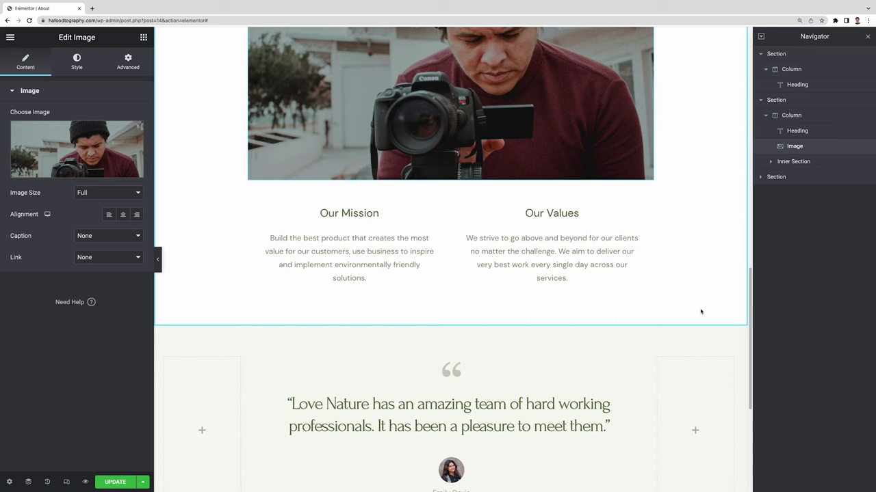
{"action": "scroll", "coordinate": [701, 312], "scroll_direction": "down", "scroll_amount": 3}
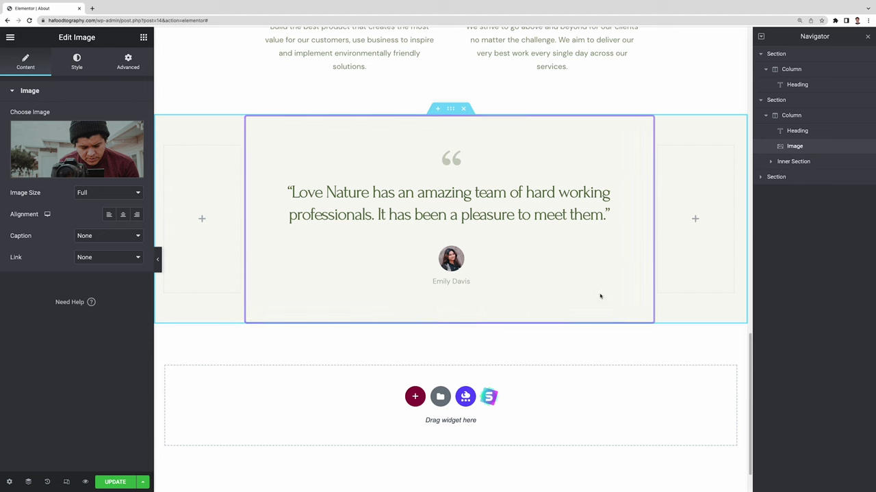
{"action": "left_click", "coordinate": [572, 139]}
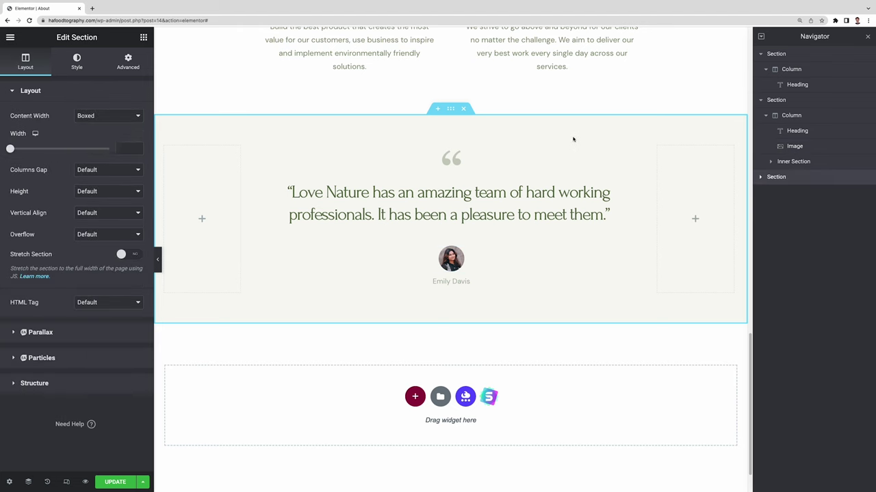
{"action": "right_click", "coordinate": [572, 138]}
{"action": "left_click", "coordinate": [620, 244]}
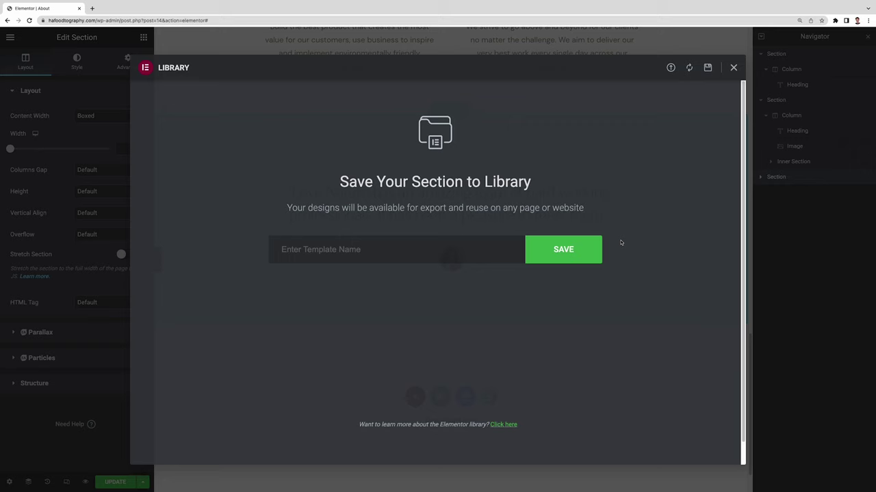
{"action": "type", "text": "testimonials"}
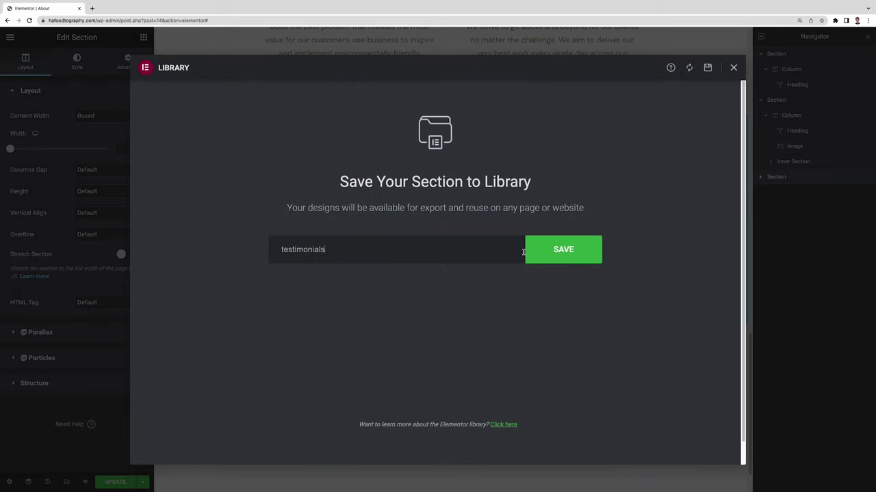
{"action": "left_click", "coordinate": [534, 251]}
{"action": "key", "text": "Escape"}
Delete the testimonial section from the About page and save the page
{"action": "left_click", "coordinate": [463, 108]}
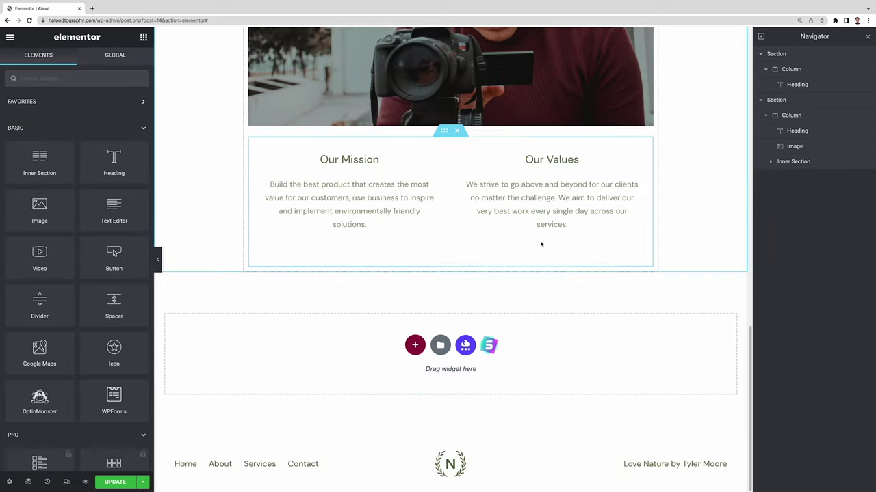
{"action": "scroll", "coordinate": [540, 241], "scroll_direction": "up", "scroll_amount": 2}
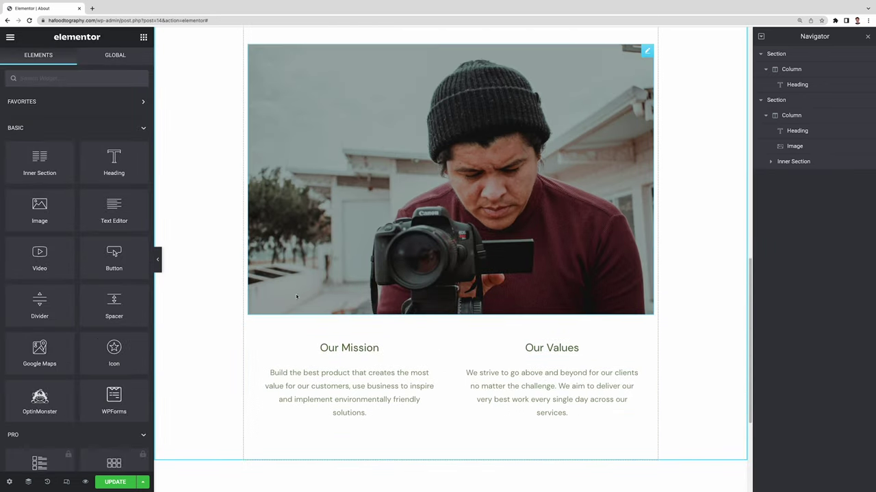
{"action": "key", "text": "ctrl+s"}
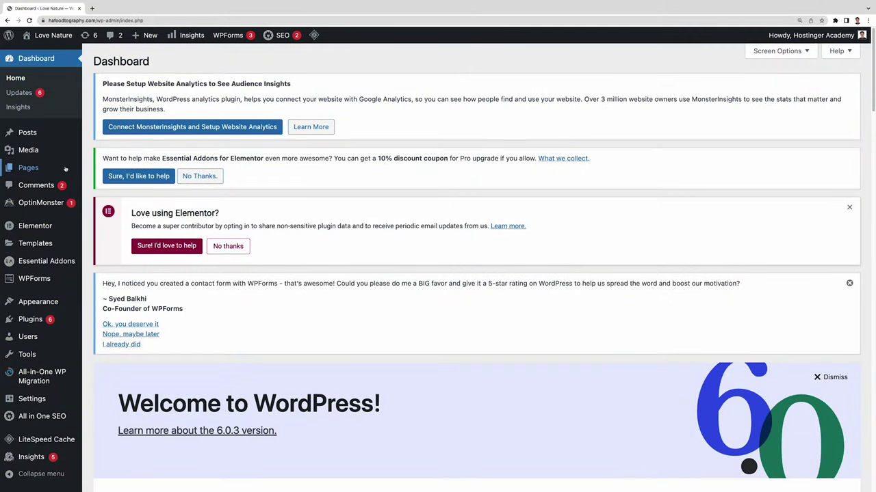
Look through the site's list of pages and start a new page titled "Portfolio"
{"action": "left_click", "coordinate": [28, 167]}
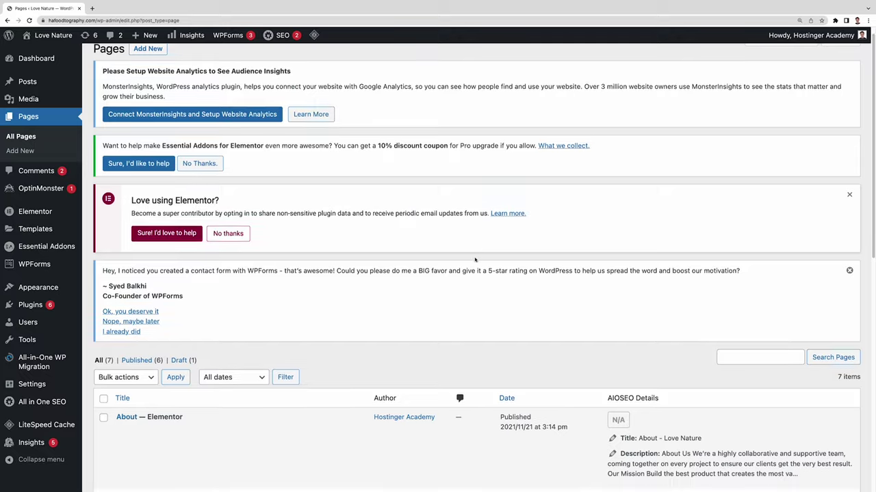
{"action": "scroll", "coordinate": [474, 260], "scroll_direction": "down", "scroll_amount": 5}
{"action": "scroll", "coordinate": [475, 259], "scroll_direction": "down", "scroll_amount": 4}
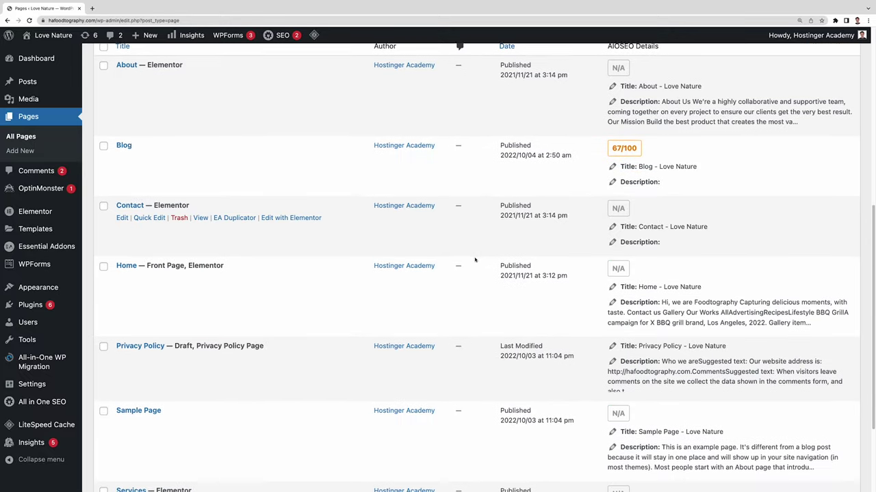
{"action": "scroll", "coordinate": [475, 260], "scroll_direction": "down", "scroll_amount": 1}
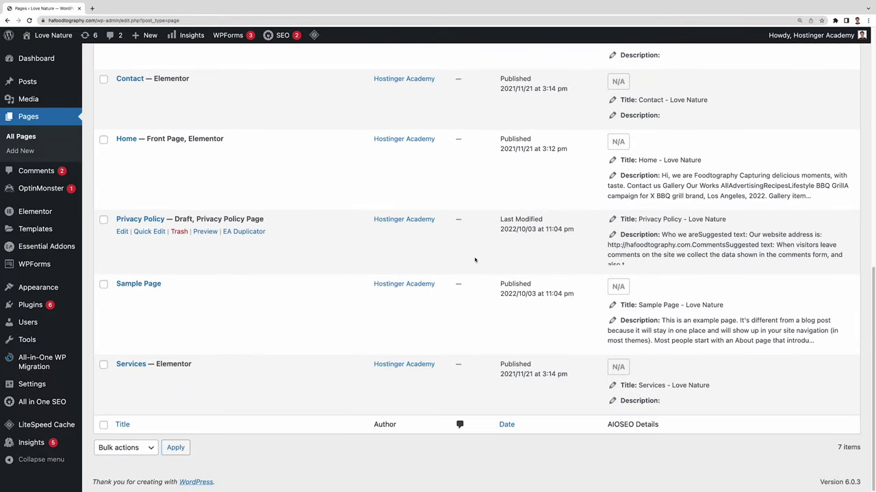
{"action": "scroll", "coordinate": [494, 471], "scroll_direction": "up", "scroll_amount": 15}
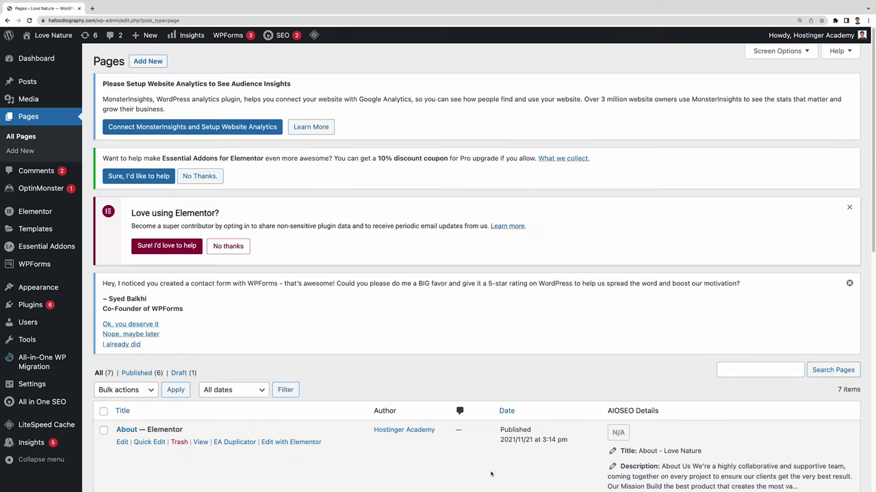
{"action": "left_click", "coordinate": [148, 61]}
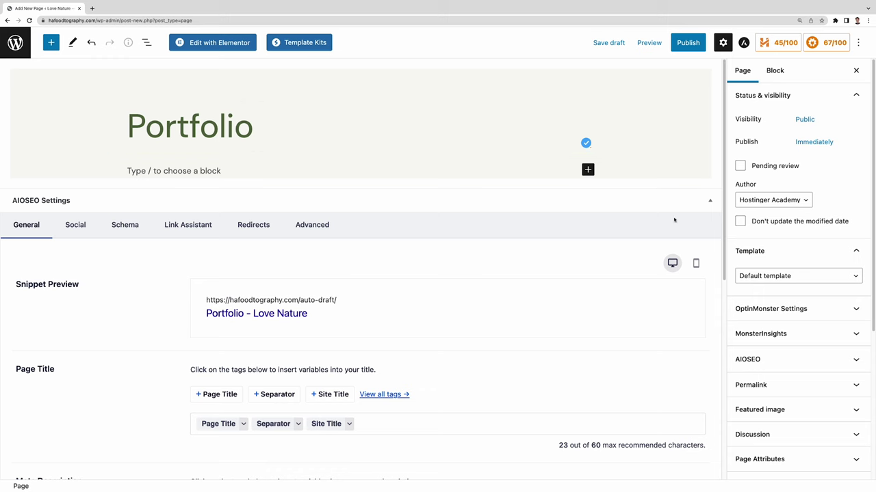
Set the new page's template to Elementor Full Width and publish it
{"action": "left_click", "coordinate": [770, 276]}
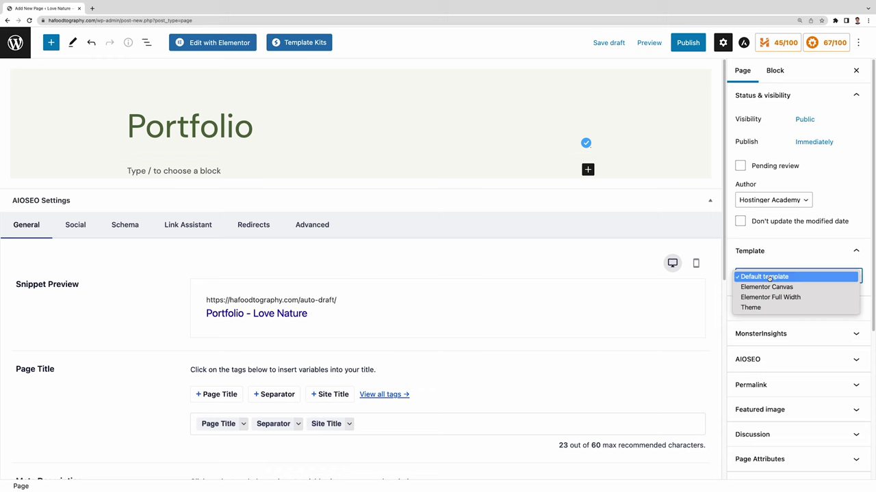
{"action": "left_click", "coordinate": [780, 297]}
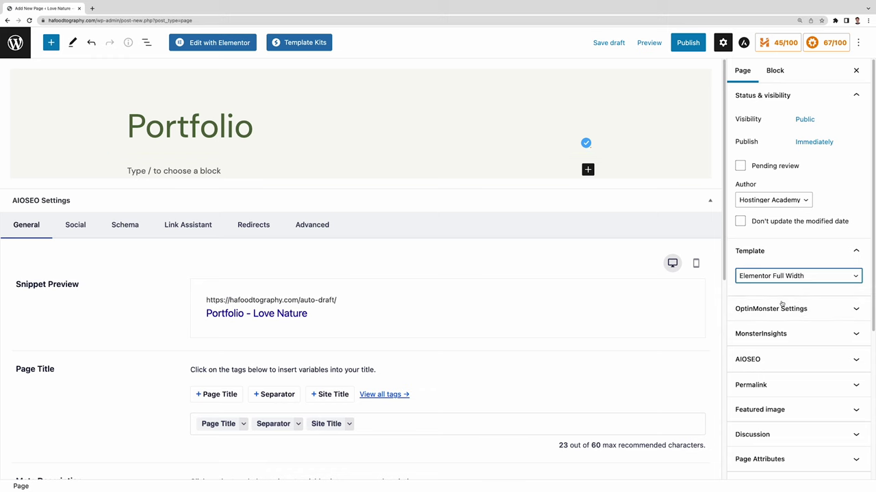
{"action": "left_click", "coordinate": [699, 43]}
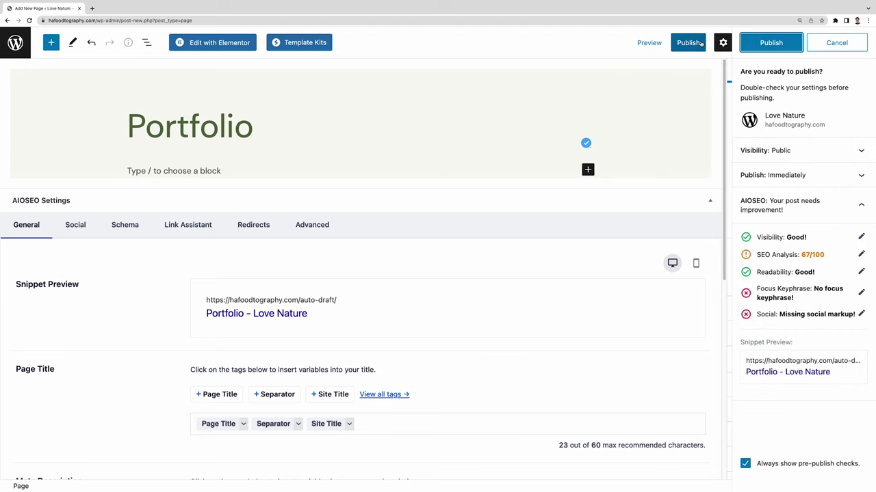
{"action": "left_click", "coordinate": [765, 48]}
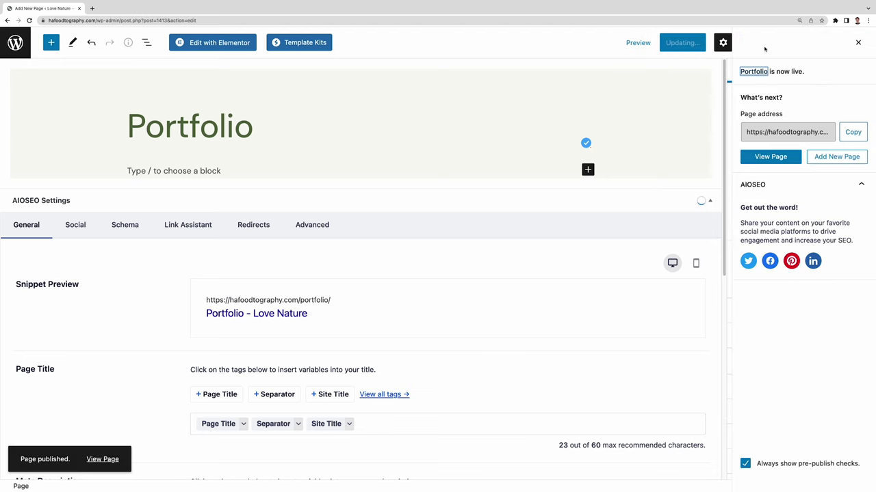
Open the Portfolio page in Elementor and browse the library's ready-made page templates
{"action": "left_click", "coordinate": [218, 42]}
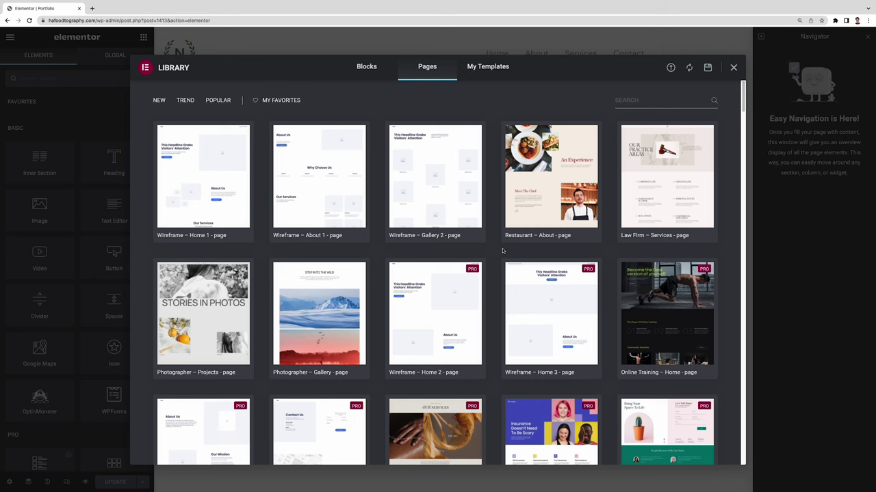
{"action": "scroll", "coordinate": [502, 251], "scroll_direction": "down", "scroll_amount": 5}
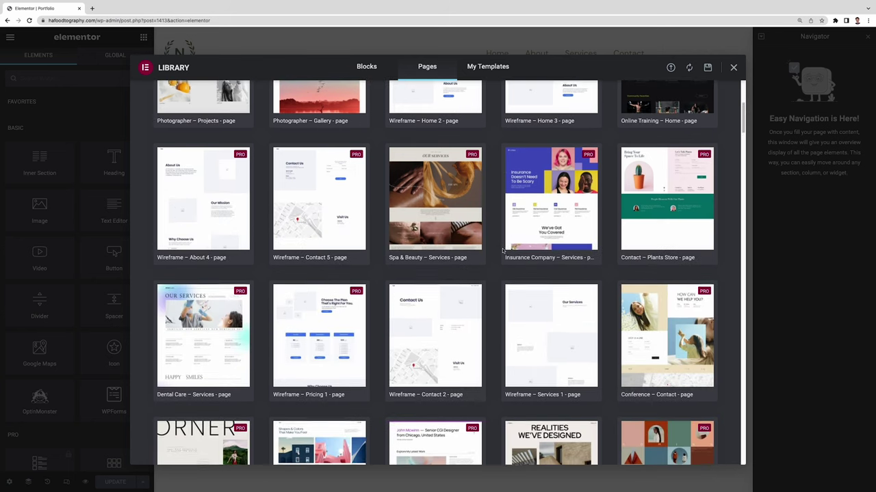
{"action": "scroll", "coordinate": [502, 251], "scroll_direction": "down", "scroll_amount": 4}
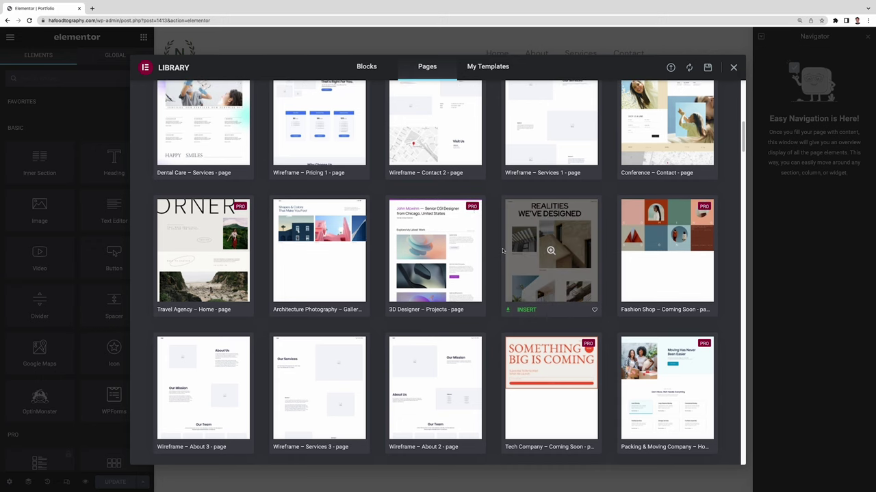
{"action": "left_click", "coordinate": [524, 310]}
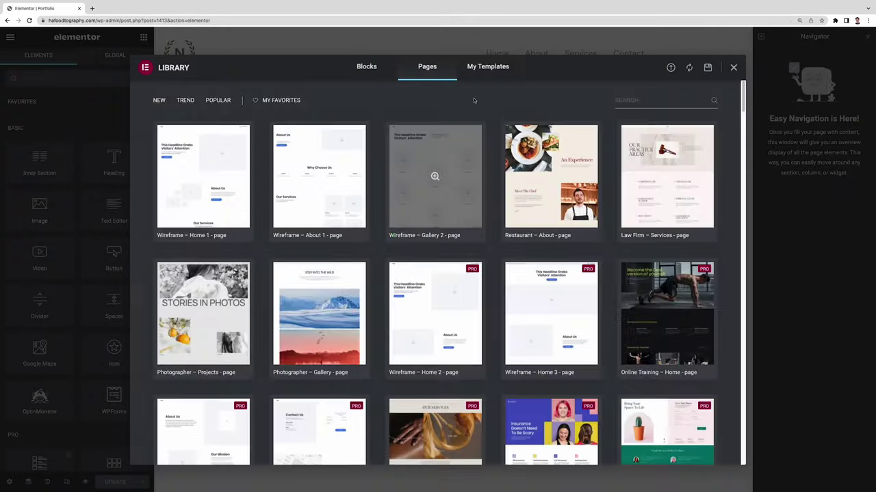
Insert the saved "homepage banner" template with the heading "Portfolio" and add the saved "gallery" template below it
{"action": "left_click", "coordinate": [487, 66]}
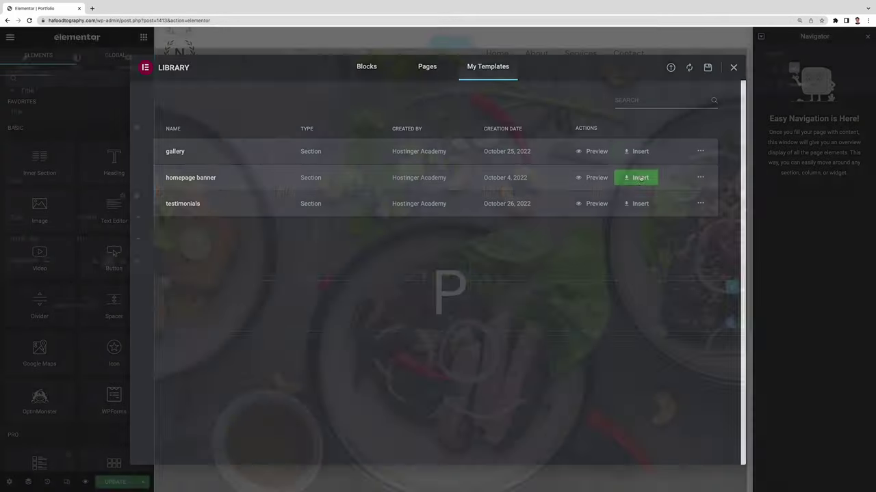
{"action": "type", "text": "ortfolio"}
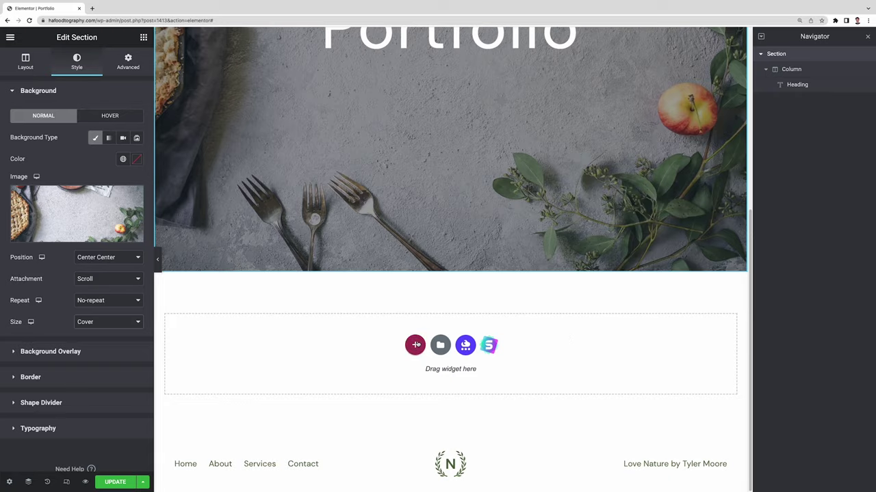
{"action": "left_click", "coordinate": [440, 344]}
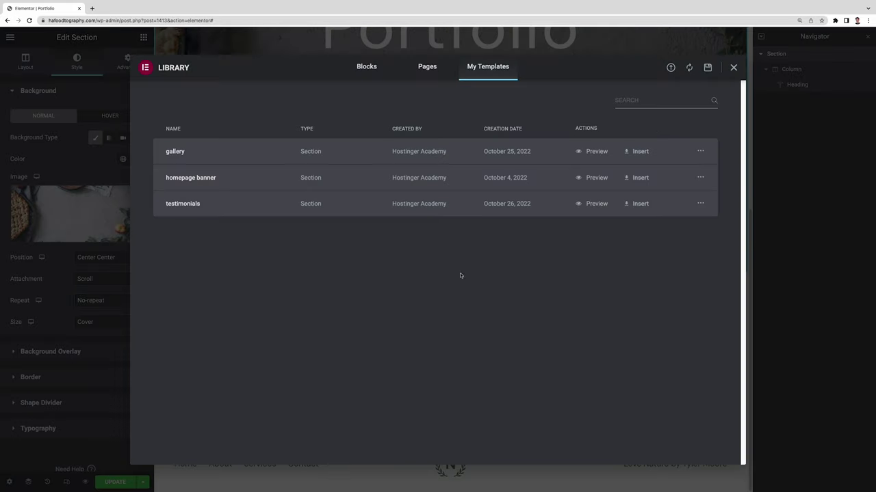
{"action": "left_click", "coordinate": [637, 152]}
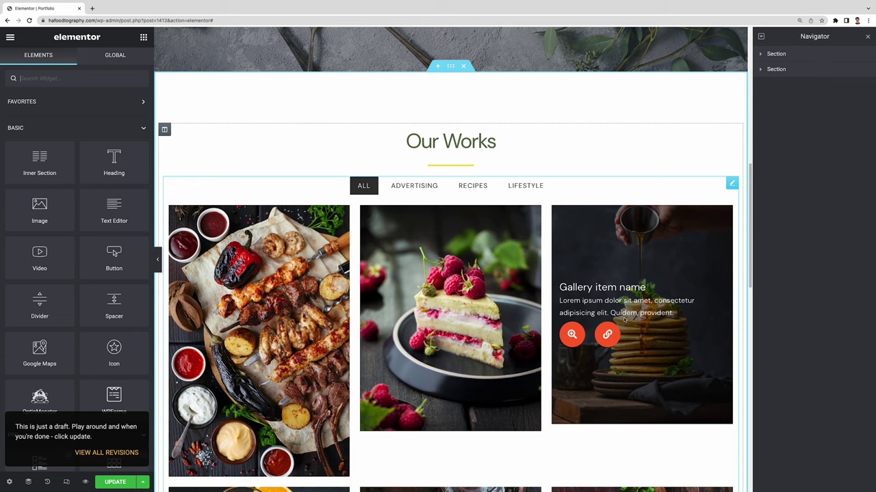
Change the layout of the filterable gallery under Our Works to Search & Filter
{"action": "left_click", "coordinate": [438, 186]}
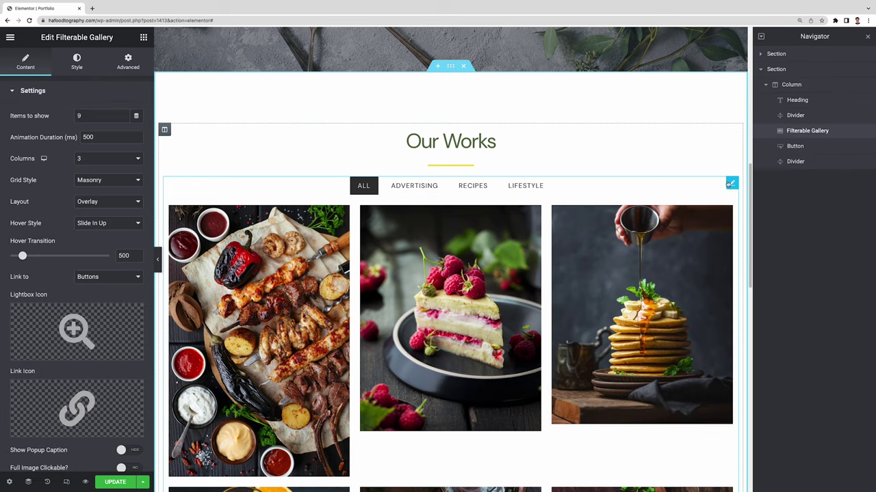
{"action": "left_click", "coordinate": [134, 202]}
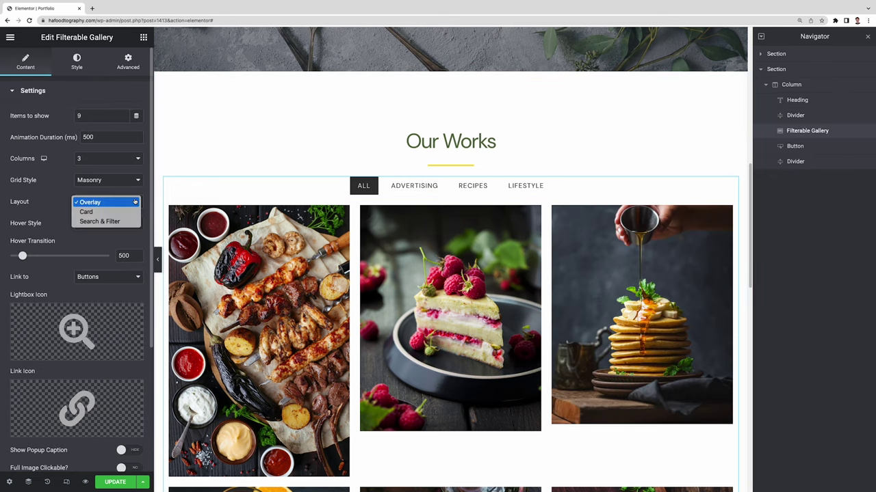
{"action": "left_click", "coordinate": [115, 221]}
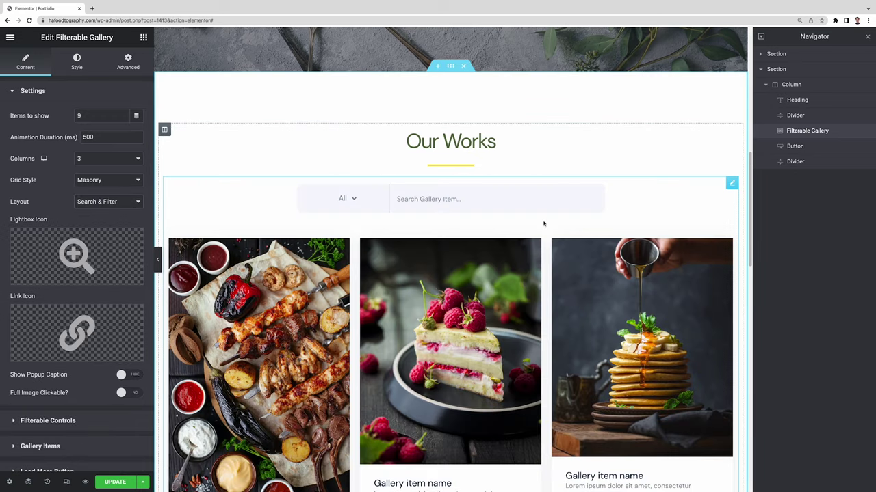
Test the gallery's category filter by showing only the Recipes items
{"action": "scroll", "coordinate": [544, 224], "scroll_direction": "down", "scroll_amount": 1}
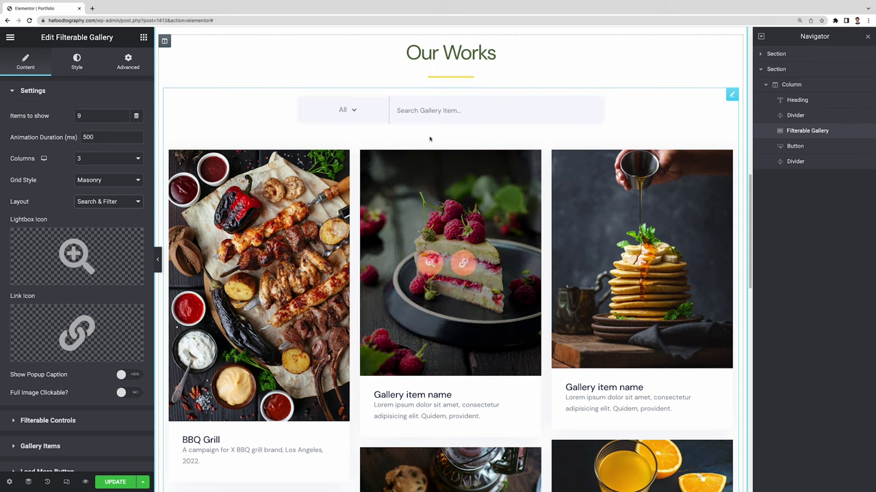
{"action": "left_click", "coordinate": [350, 109]}
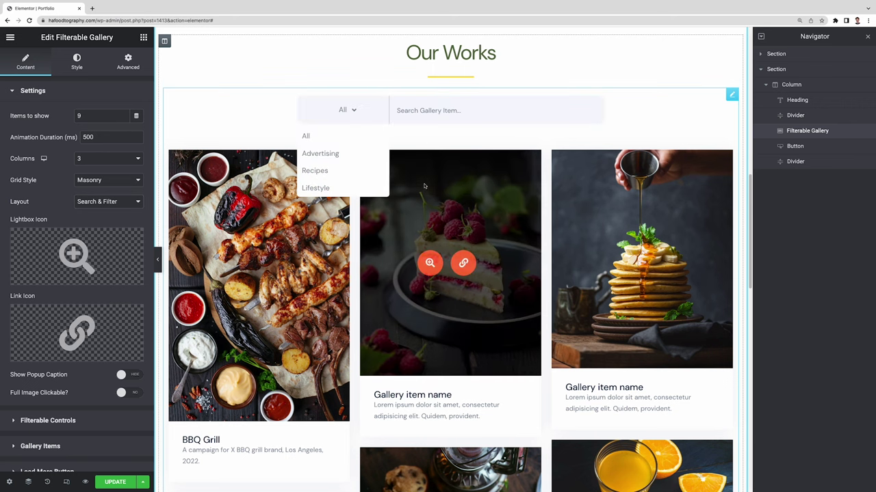
{"action": "left_click", "coordinate": [342, 171]}
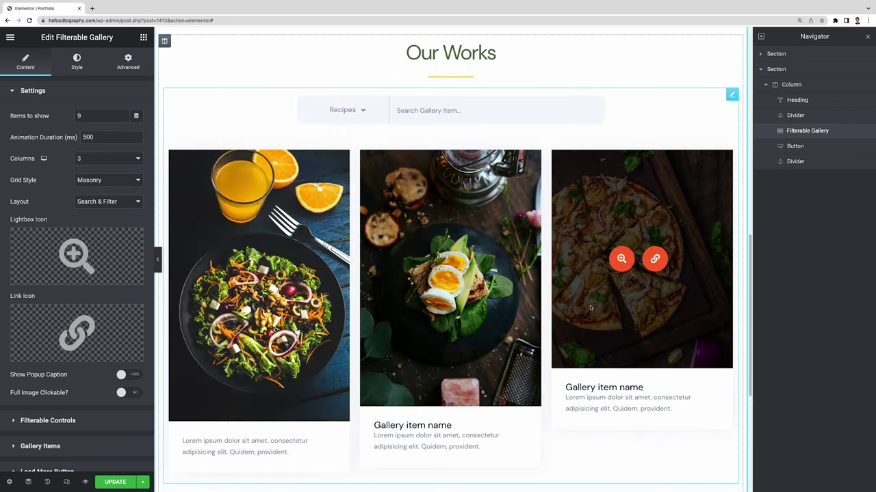
Delete the "See more" button below the gallery
{"action": "scroll", "coordinate": [617, 470], "scroll_direction": "down", "scroll_amount": 2}
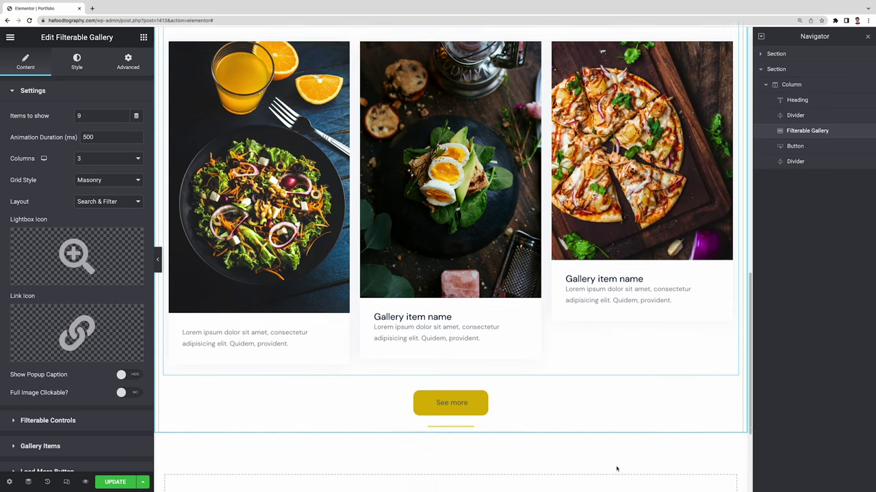
{"action": "left_click", "coordinate": [465, 384]}
{"action": "right_click", "coordinate": [472, 384]}
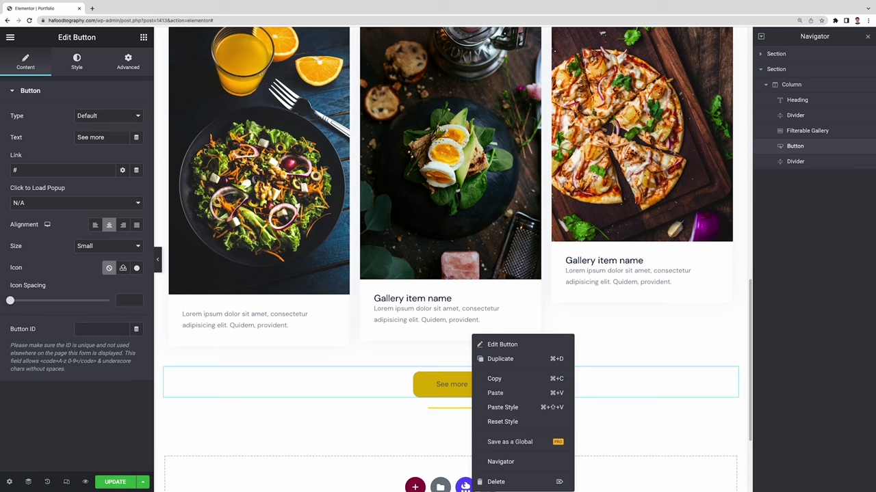
{"action": "left_click", "coordinate": [495, 481]}
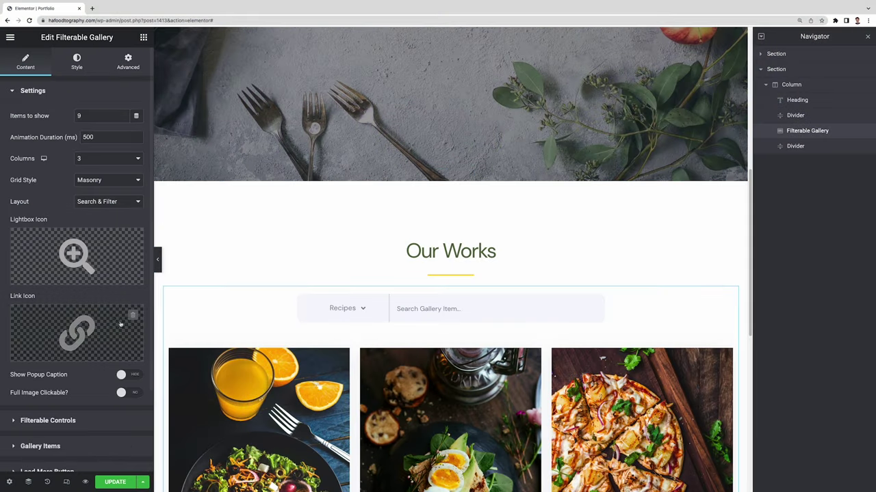
Enable the Load More button for the filterable gallery under Our Works
{"action": "scroll", "coordinate": [109, 342], "scroll_direction": "down", "scroll_amount": 3}
{"action": "left_click", "coordinate": [65, 371]}
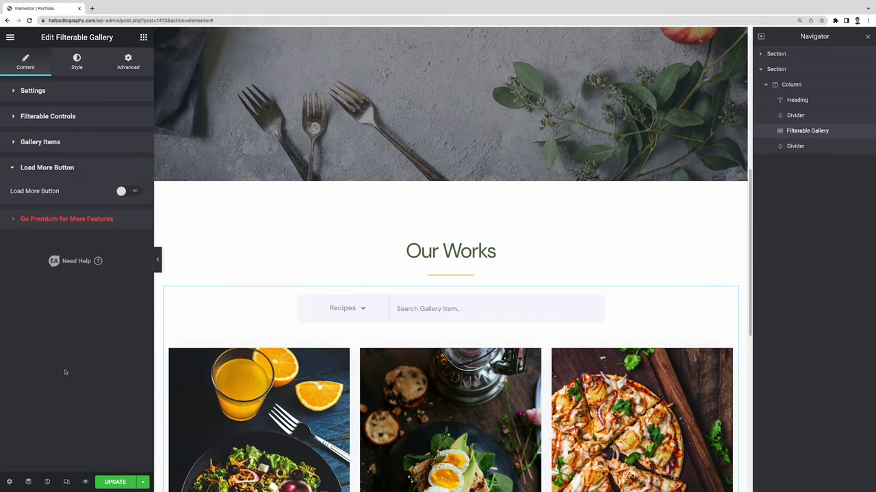
{"action": "left_click", "coordinate": [127, 193]}
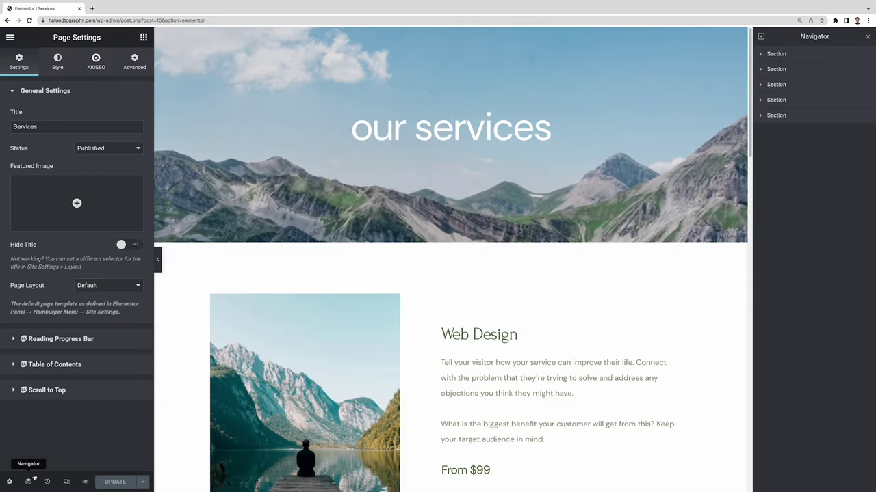
Set the Services page layout to Elementor Full Width and delete the "our services" mountain banner section
{"action": "left_click", "coordinate": [120, 288]}
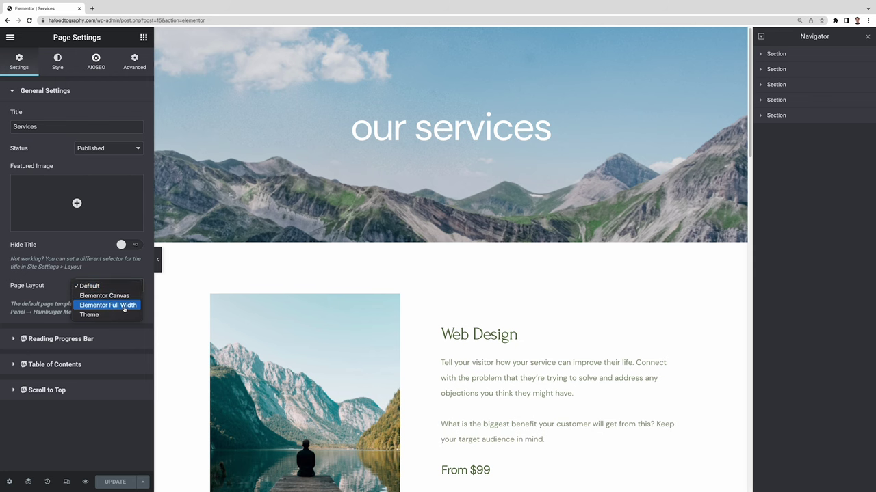
{"action": "left_click", "coordinate": [113, 305]}
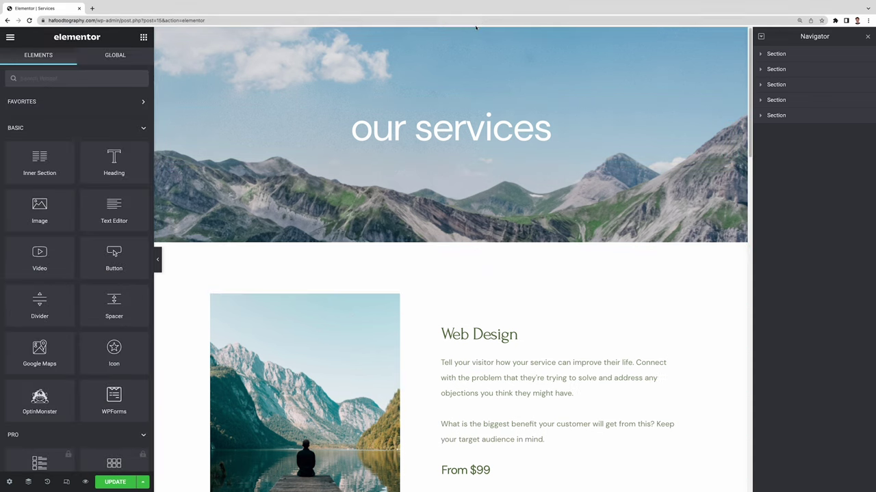
{"action": "left_click", "coordinate": [465, 33]}
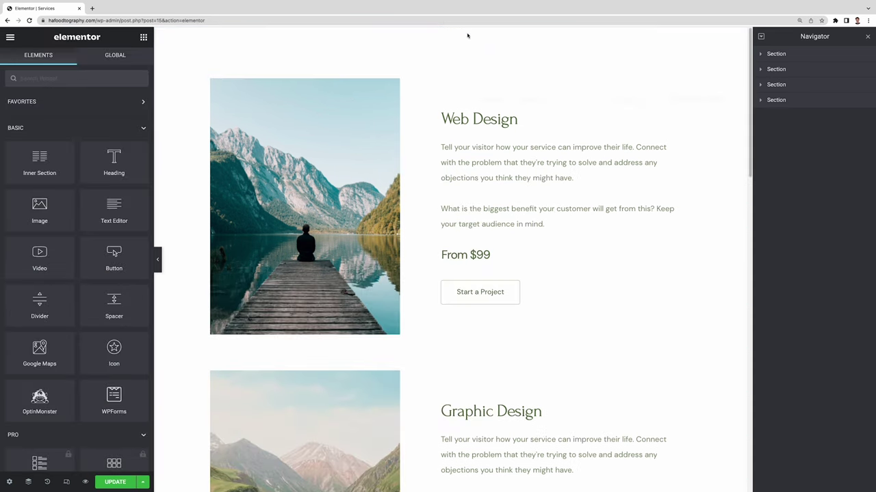
Insert the saved "homepage banner" template above the Web Design section, with the heading "Our Services"
{"action": "scroll", "coordinate": [436, 73], "scroll_direction": "up", "scroll_amount": 1}
{"action": "left_click", "coordinate": [437, 76]}
{"action": "left_click", "coordinate": [442, 73]}
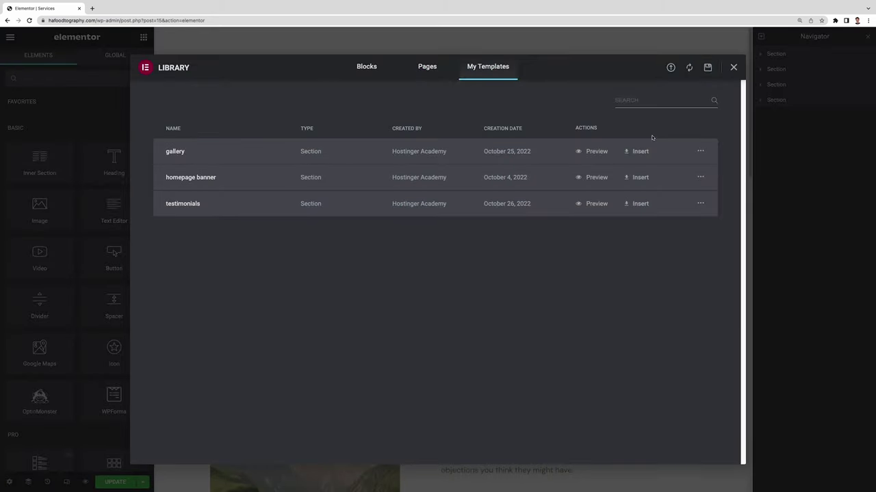
{"action": "left_click", "coordinate": [637, 178]}
{"action": "left_click", "coordinate": [482, 291]}
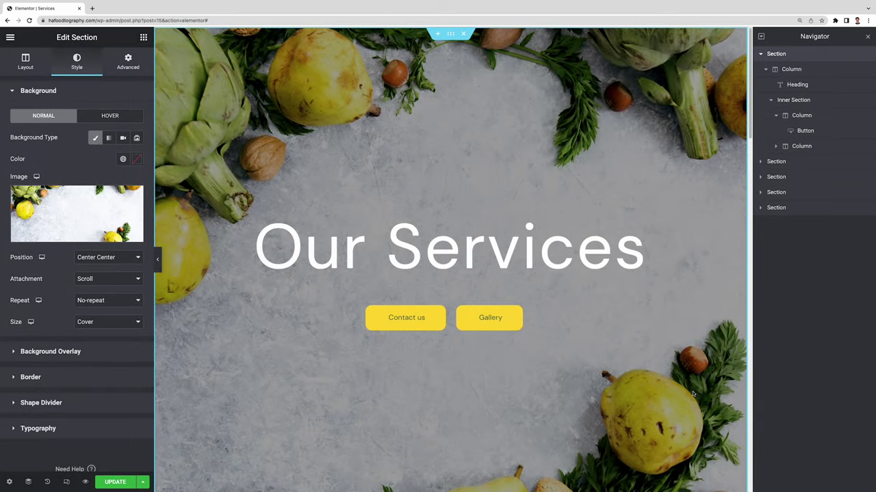
Replace the landscape images in the three service sections with photos of a camera, a laptop desk and a lighting studio
{"action": "scroll", "coordinate": [692, 394], "scroll_direction": "down", "scroll_amount": 8}
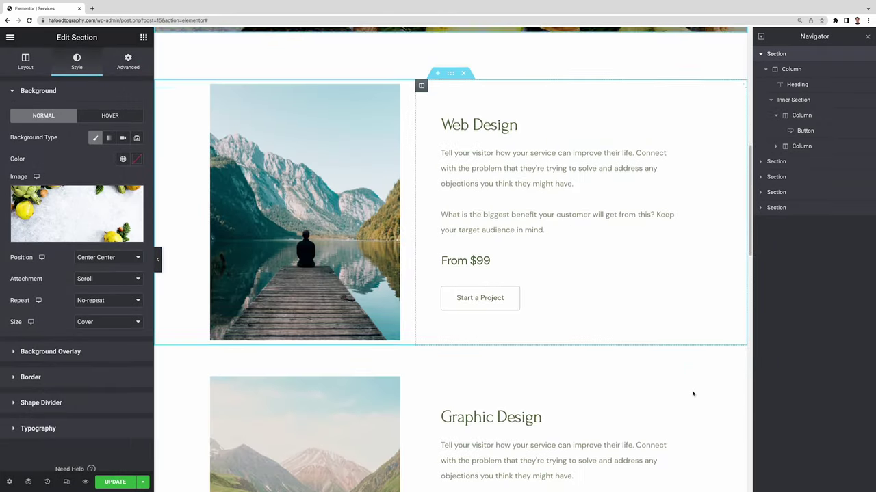
{"action": "scroll", "coordinate": [692, 394], "scroll_direction": "down", "scroll_amount": 5}
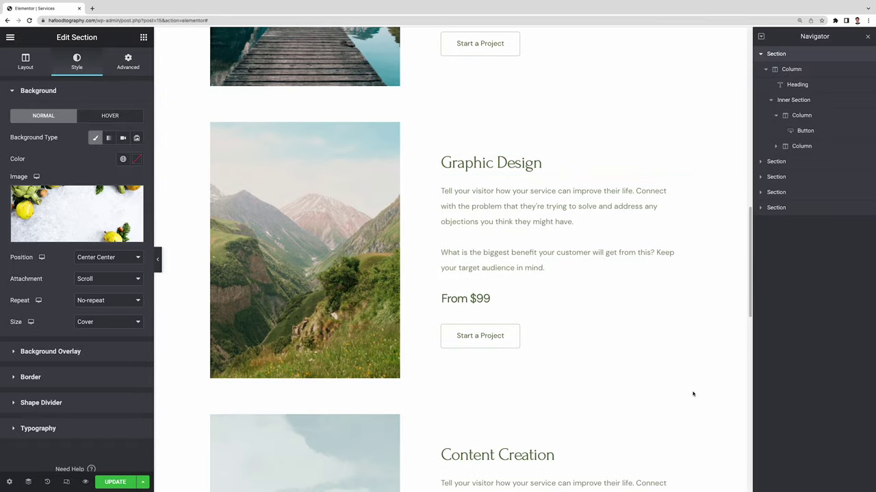
{"action": "scroll", "coordinate": [692, 394], "scroll_direction": "down", "scroll_amount": 2}
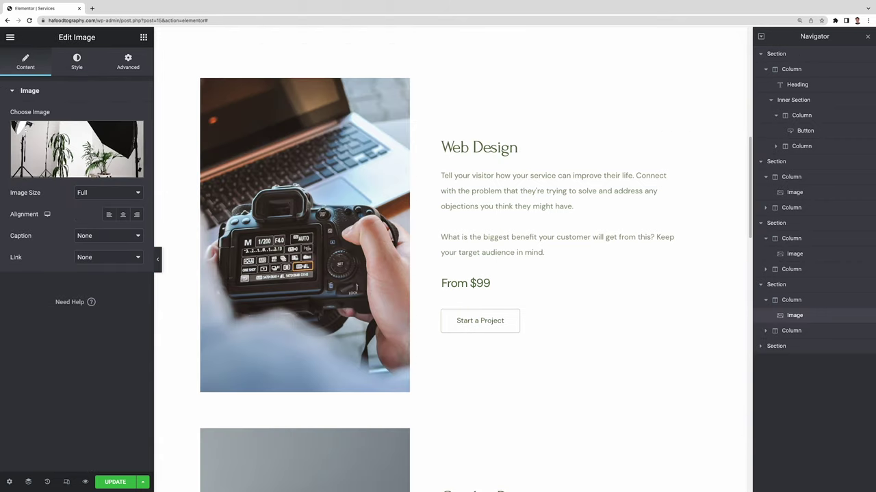
{"action": "scroll", "coordinate": [587, 424], "scroll_direction": "up", "scroll_amount": 1}
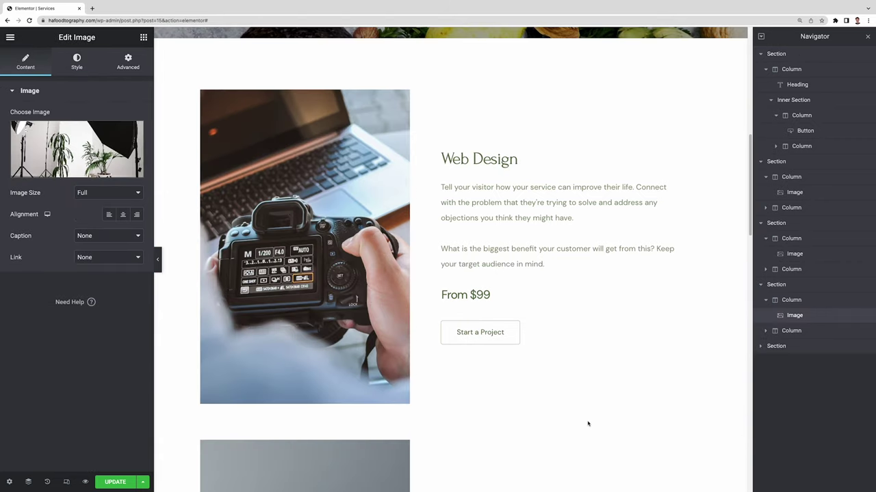
{"action": "scroll", "coordinate": [587, 425], "scroll_direction": "down", "scroll_amount": 5}
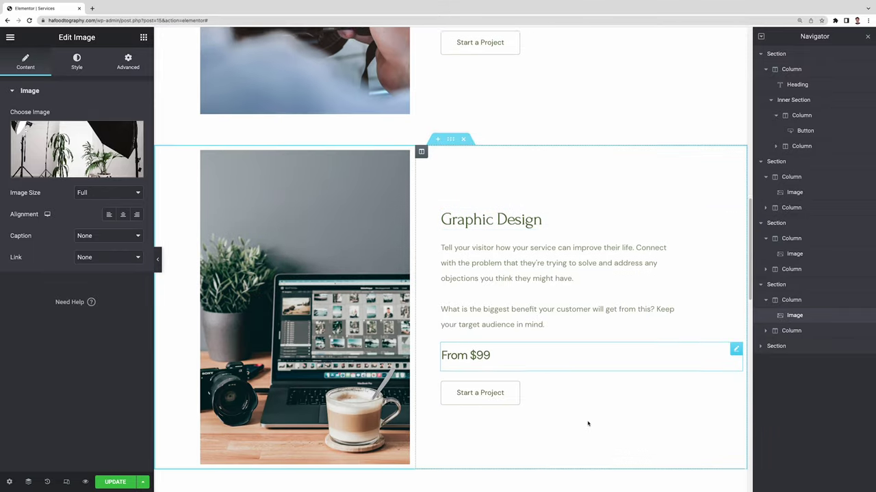
Retitle the Web Design section "Professional Photography" and start its new description with "We'll capture your delicious meals"
{"action": "scroll", "coordinate": [587, 424], "scroll_direction": "down", "scroll_amount": 4}
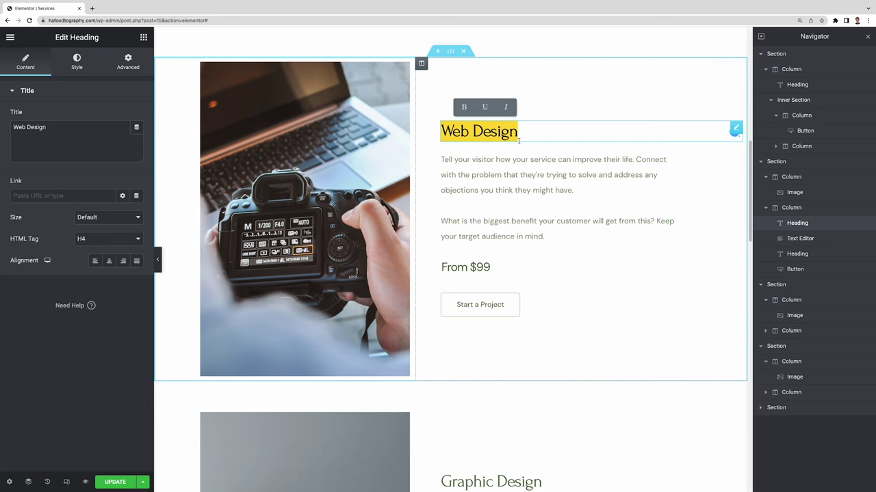
{"action": "type", "text": "Pri"}
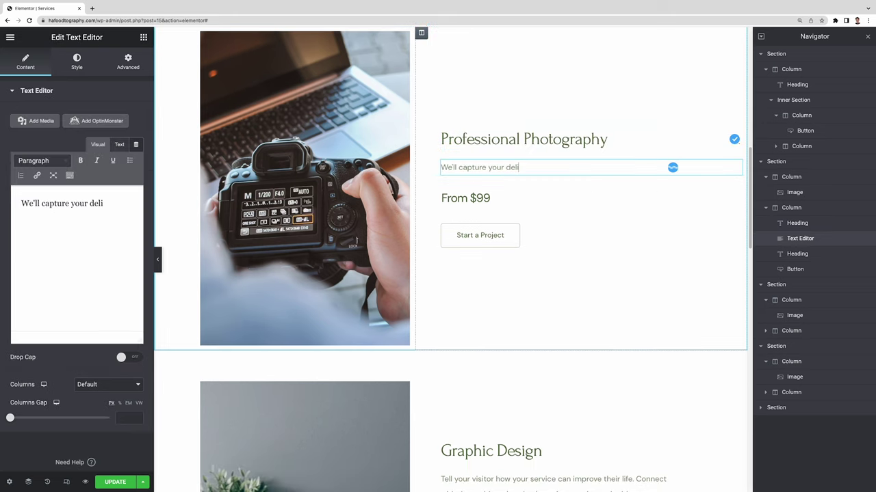
{"action": "type", "text": "cious meals"}
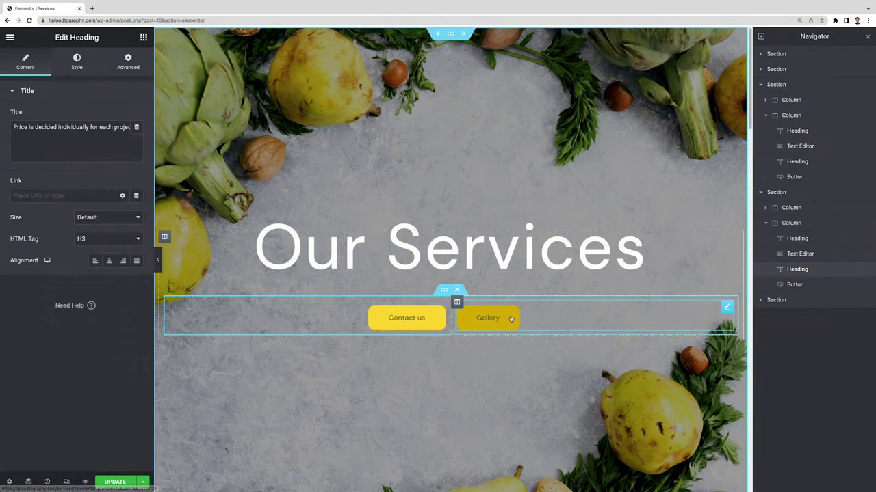
Copy the banner's Gallery button and paste its style onto the "Start a Project" buttons of the service sections
{"action": "right_click", "coordinate": [511, 319]}
{"action": "left_click", "coordinate": [545, 358]}
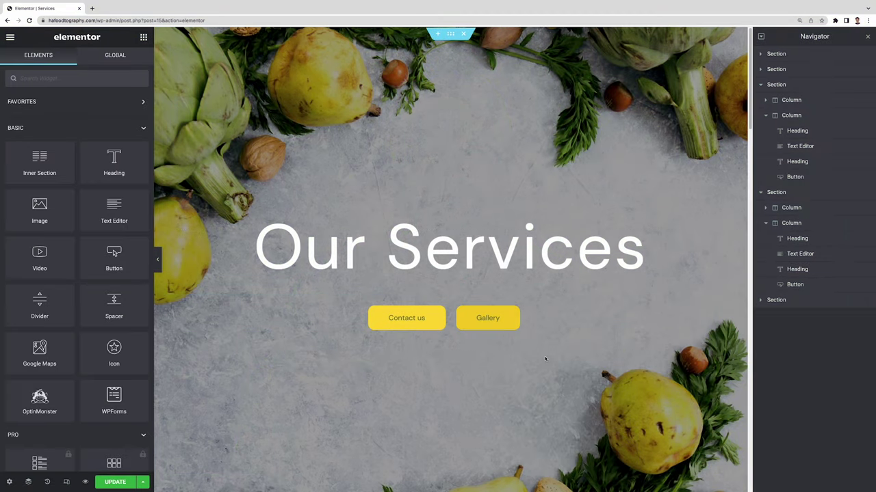
{"action": "scroll", "coordinate": [545, 358], "scroll_direction": "down", "scroll_amount": 5}
{"action": "scroll", "coordinate": [545, 358], "scroll_direction": "down", "scroll_amount": 3}
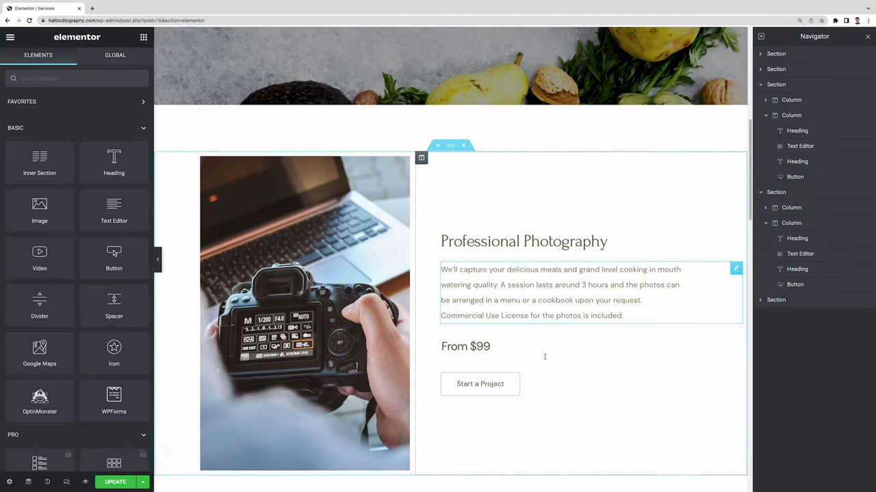
{"action": "right_click", "coordinate": [511, 335]}
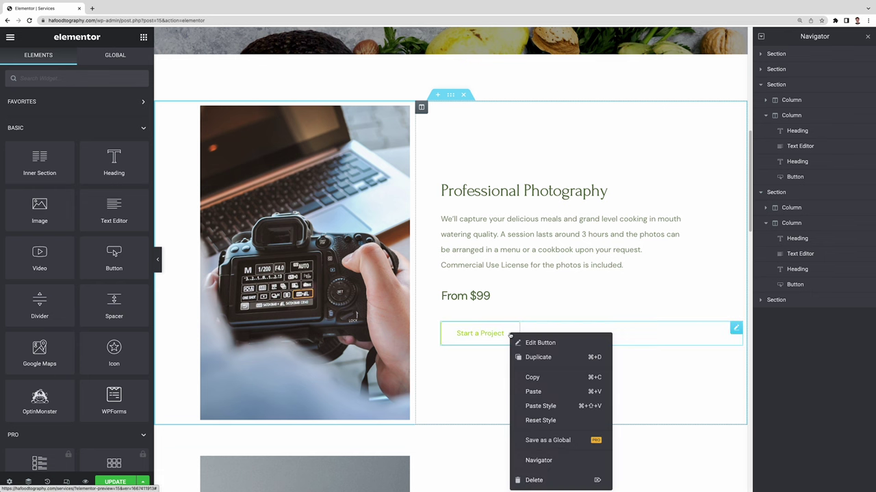
{"action": "left_click", "coordinate": [541, 406]}
{"action": "scroll", "coordinate": [551, 404], "scroll_direction": "down", "scroll_amount": 5}
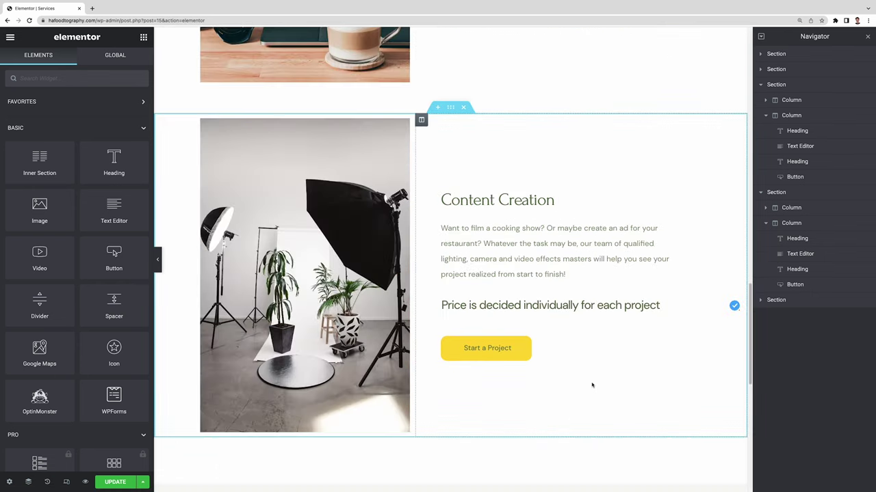
Delete the "Contact us" and "Gallery" buttons from the Our Services banner
{"action": "scroll", "coordinate": [591, 385], "scroll_direction": "up", "scroll_amount": 8}
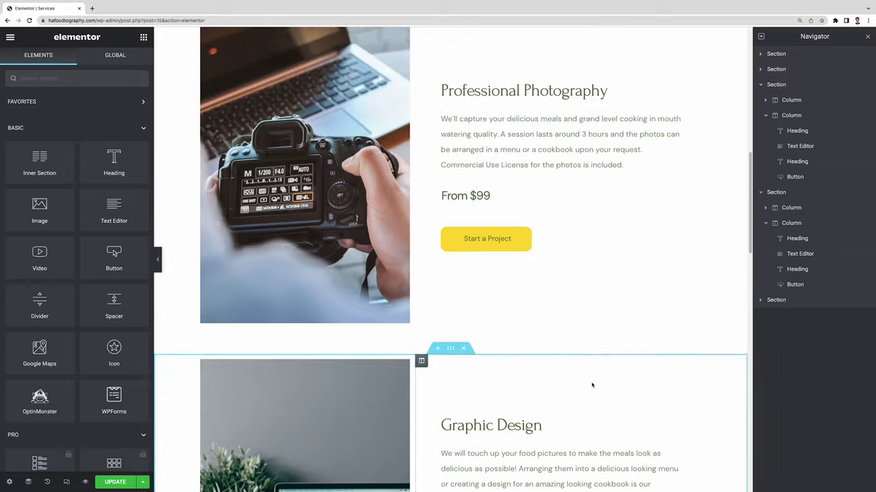
{"action": "scroll", "coordinate": [592, 385], "scroll_direction": "up", "scroll_amount": 1}
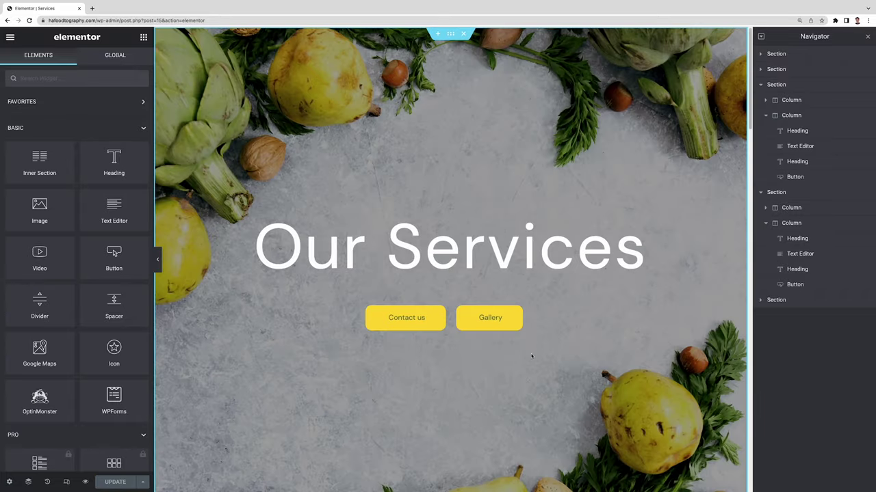
{"action": "key", "text": "Delete"}
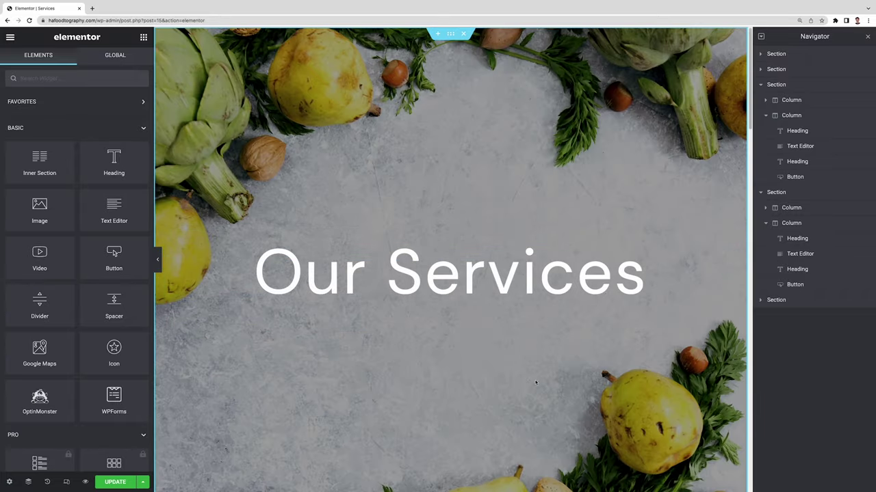
{"action": "scroll", "coordinate": [528, 384], "scroll_direction": "down", "scroll_amount": 10}
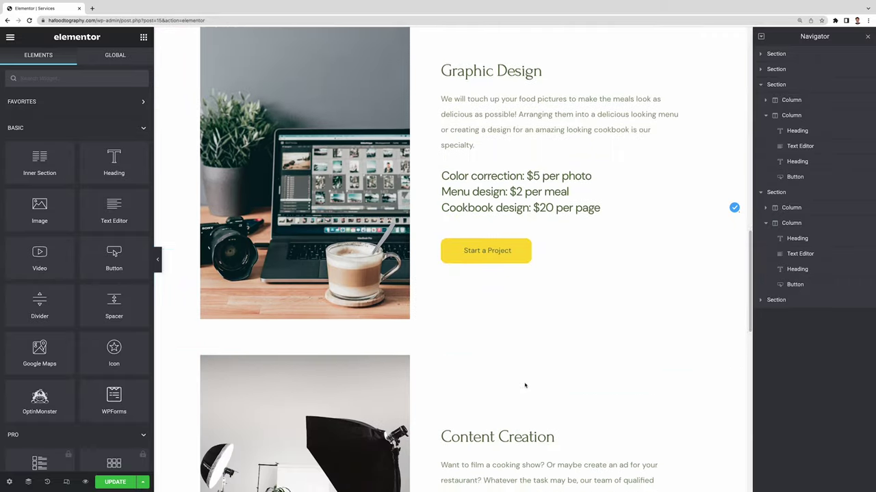
Open the Contact page in Elementor and replace its "contact us" mountain banner with a banner showing vegetables on a cutting board
{"action": "scroll", "coordinate": [525, 385], "scroll_direction": "down", "scroll_amount": 8}
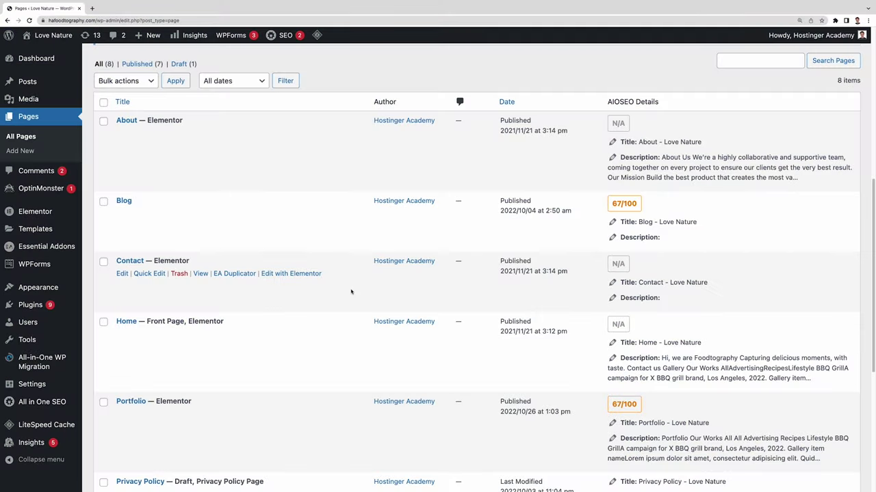
{"action": "left_click", "coordinate": [309, 276]}
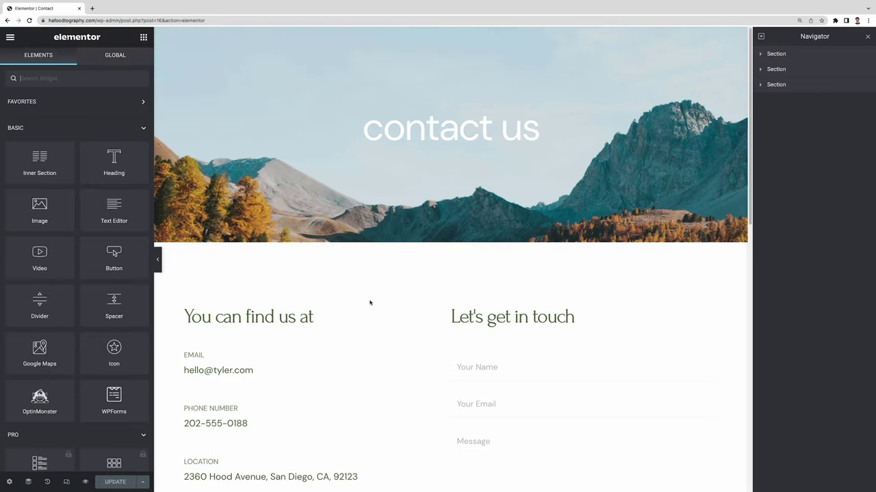
{"action": "left_click", "coordinate": [9, 482]}
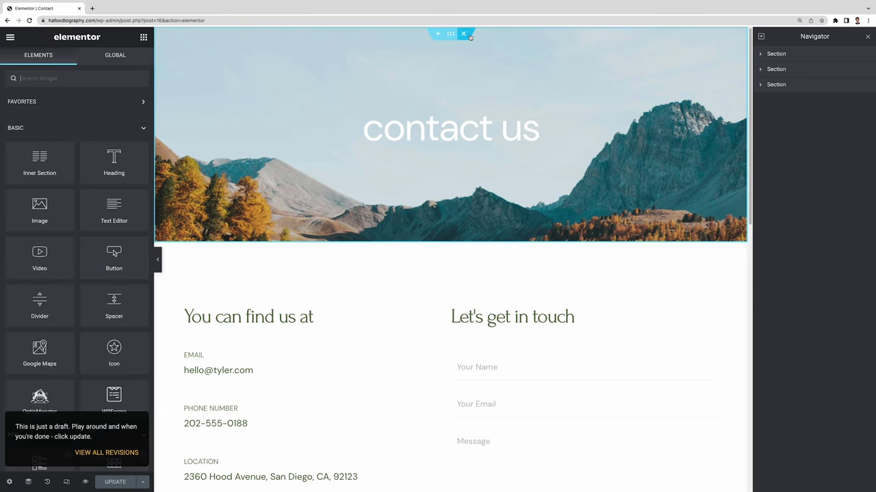
{"action": "left_click", "coordinate": [463, 33]}
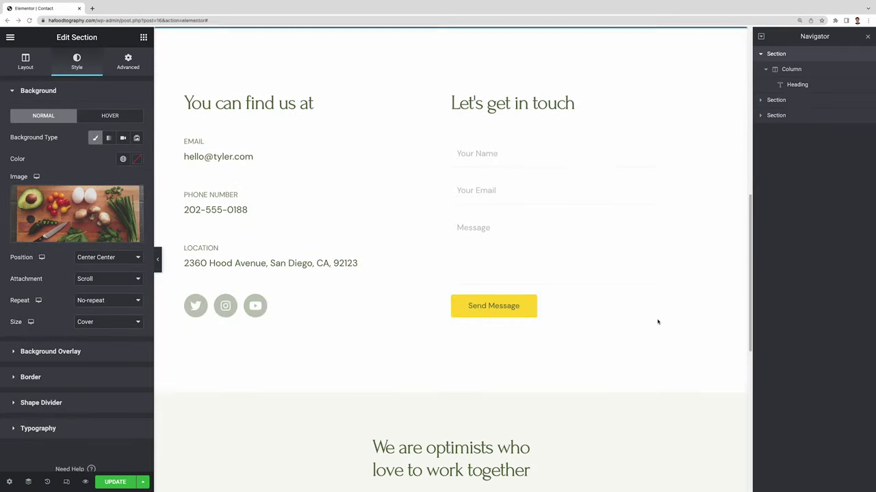
Replace the email, phone number and location under "You can find us at", and open the Instagram social icon for editing
{"action": "scroll", "coordinate": [657, 322], "scroll_direction": "up", "scroll_amount": 2}
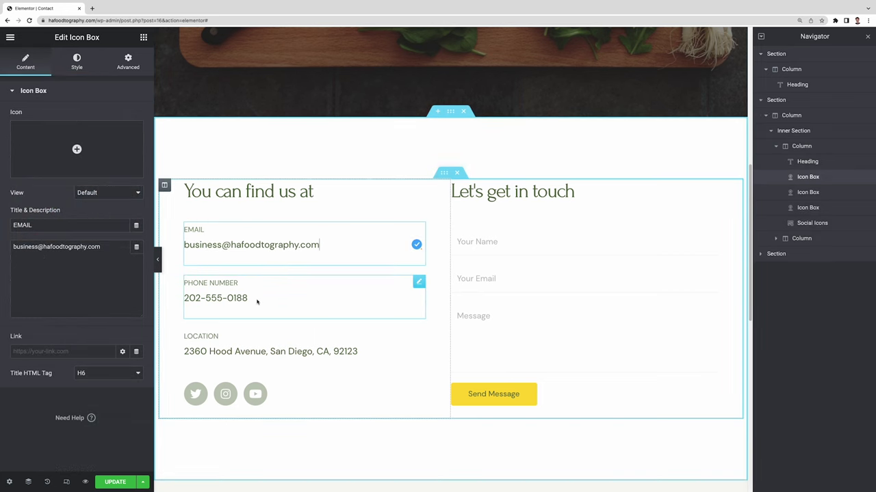
{"action": "left_click", "coordinate": [256, 302]}
{"action": "left_click_drag", "start_coordinate": [249, 299], "coordinate": [183, 299]}
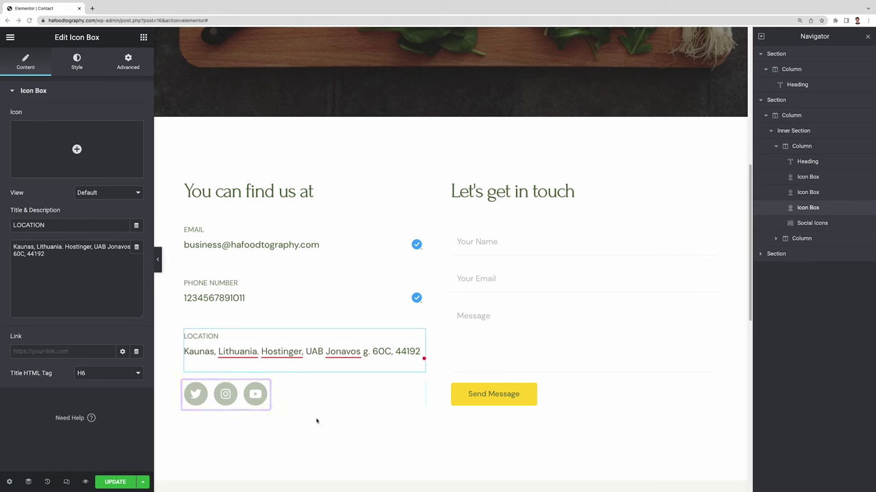
{"action": "left_click", "coordinate": [225, 394]}
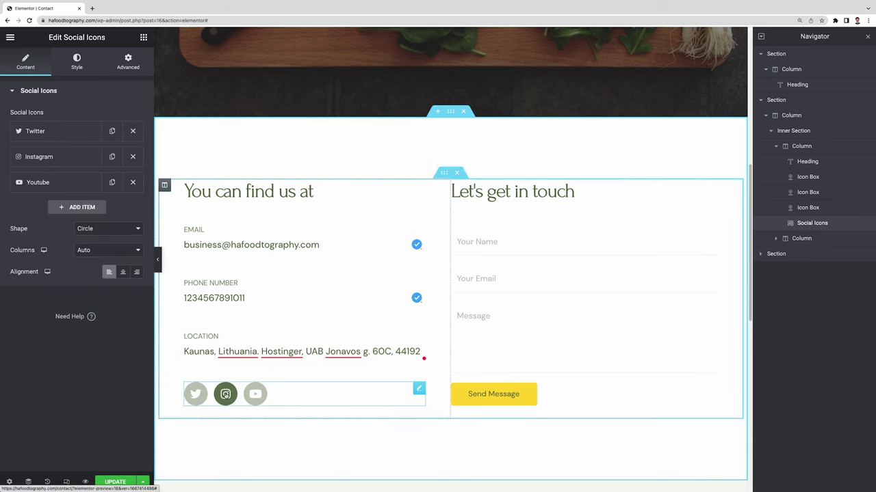
{"action": "left_click", "coordinate": [63, 165]}
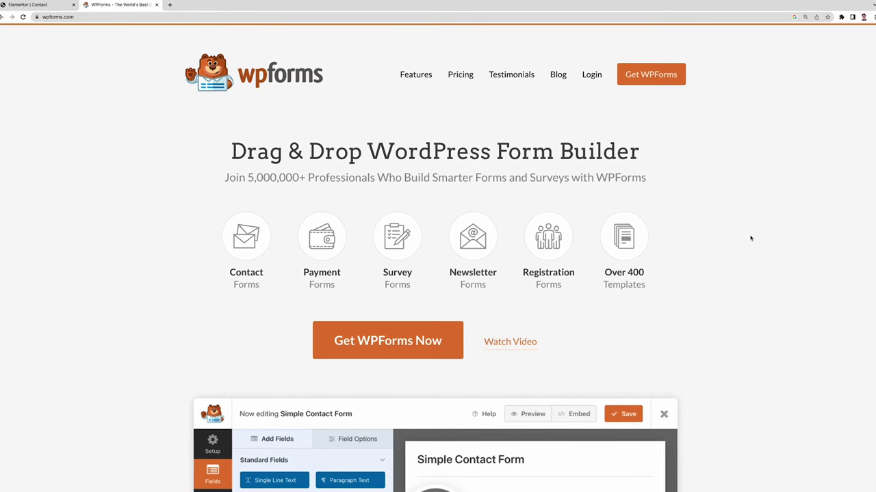
{"action": "scroll", "coordinate": [753, 238], "scroll_direction": "down", "scroll_amount": 2}
{"action": "scroll", "coordinate": [753, 238], "scroll_direction": "down", "scroll_amount": 5}
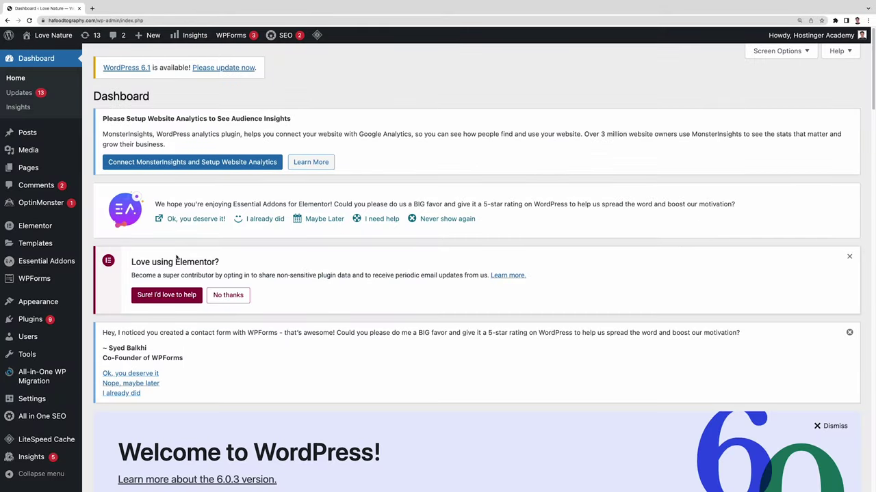
Create a new WPForms form named "Contact form" from the Simple Contact Form template
{"action": "mouse_move", "coordinate": [41, 279]}
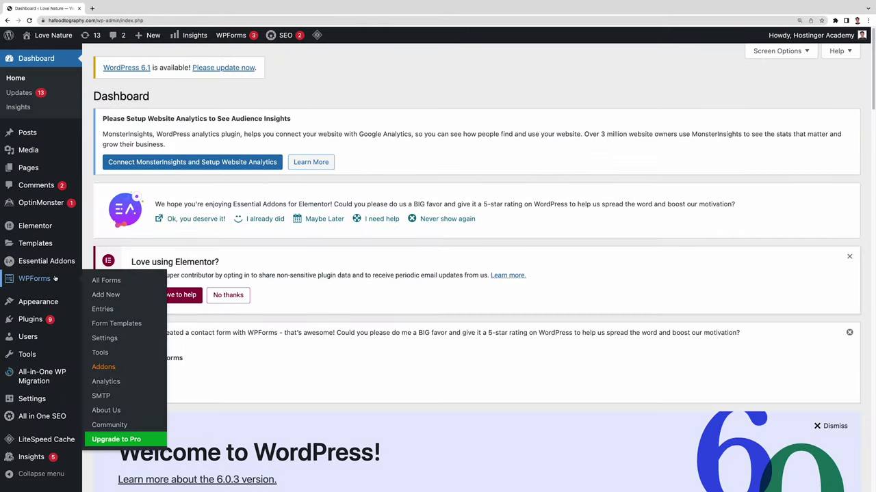
{"action": "left_click", "coordinate": [111, 294]}
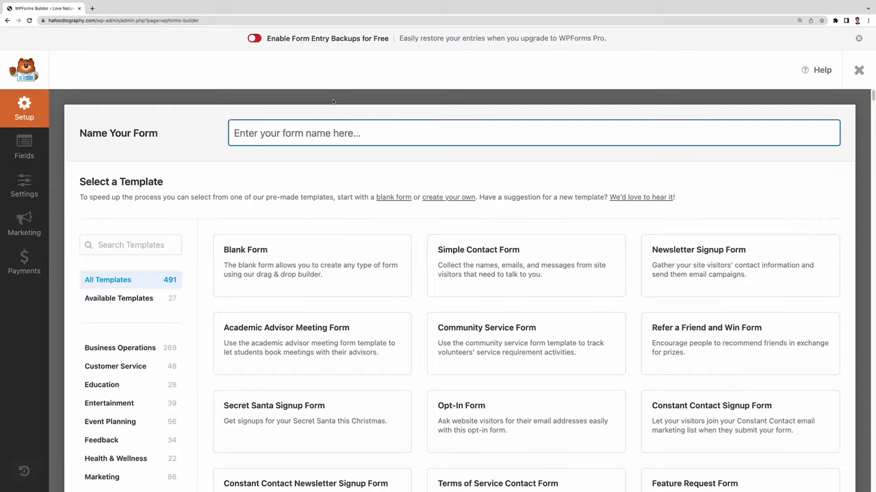
{"action": "type", "text": "Contact form"}
{"action": "mouse_move", "coordinate": [495, 254]}
{"action": "left_click", "coordinate": [491, 280]}
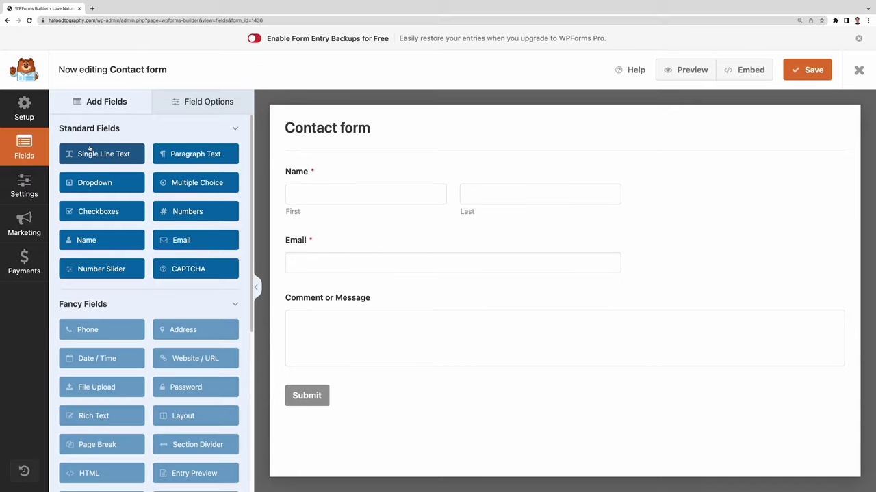
Add a Single Line Text field above the Name field of the contact form, and delete it again
{"action": "left_click_drag", "start_coordinate": [86, 151], "coordinate": [332, 165]}
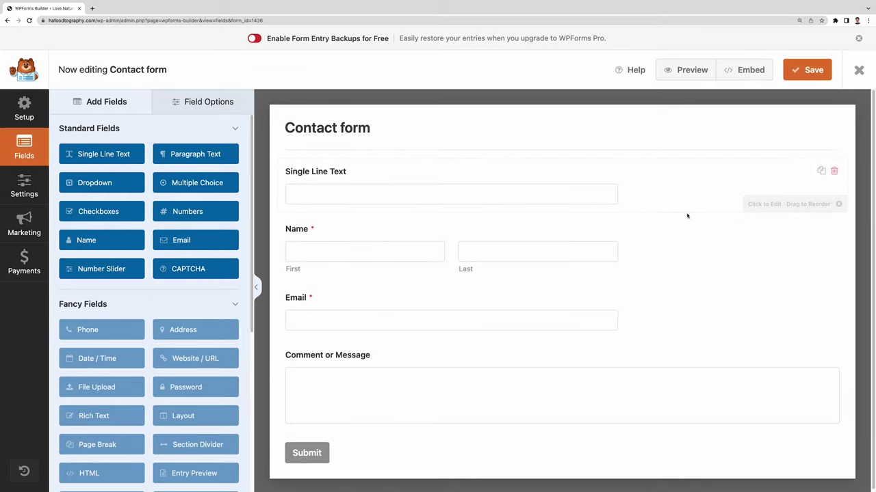
{"action": "left_click", "coordinate": [834, 171]}
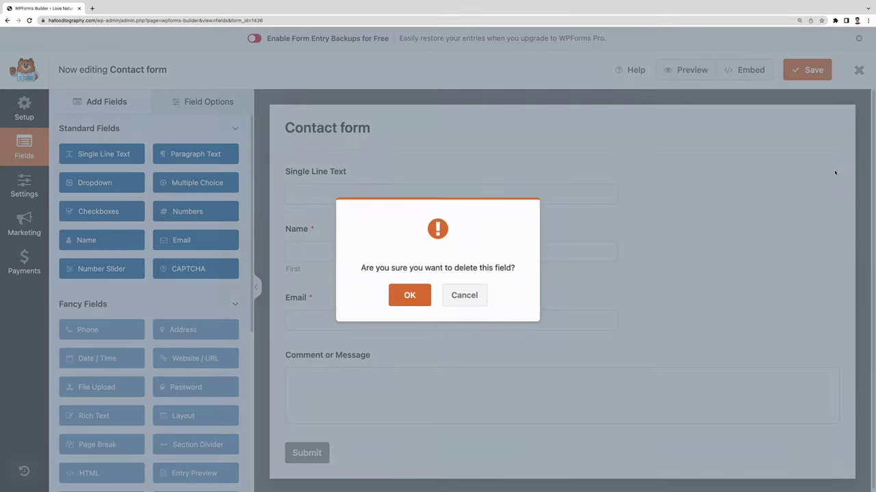
{"action": "left_click", "coordinate": [387, 295]}
Review the Name field options and the form's general, notification and confirmation settings, and save the contact form
{"action": "left_click", "coordinate": [413, 222]}
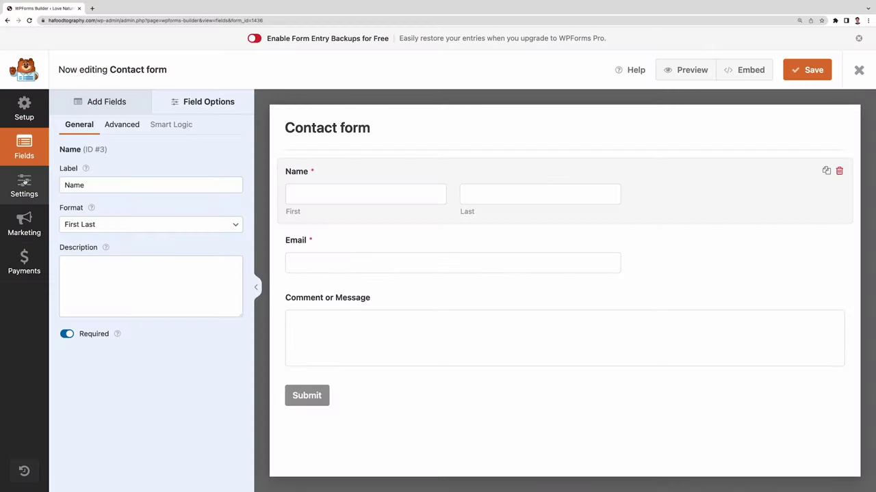
{"action": "left_click", "coordinate": [23, 182]}
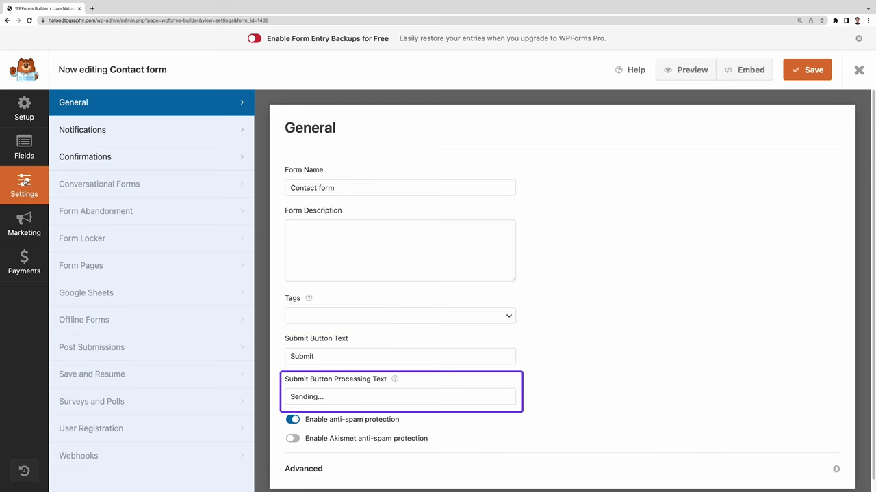
{"action": "left_click", "coordinate": [94, 128]}
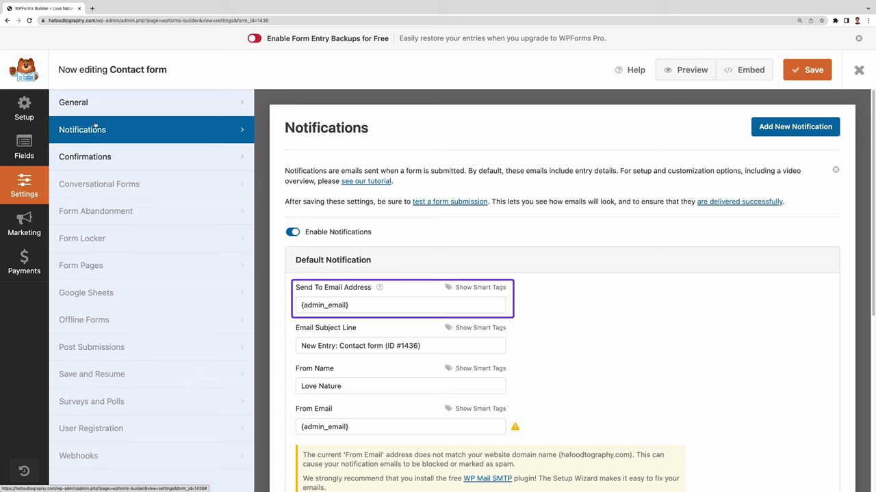
{"action": "left_click", "coordinate": [182, 164]}
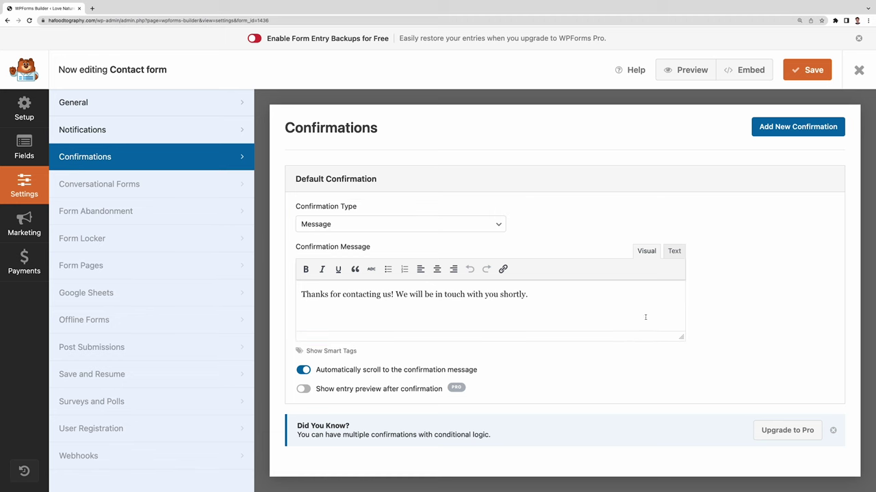
{"action": "left_click", "coordinate": [810, 76]}
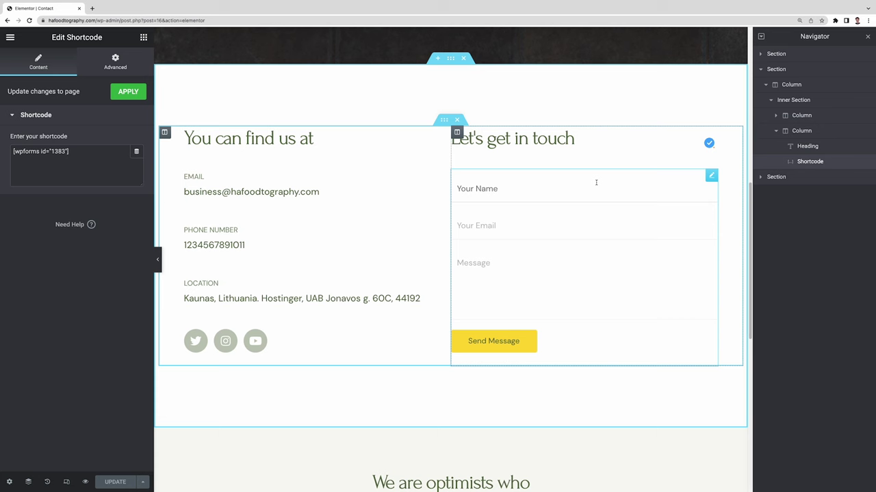
Replace the shortcode form under "Let's get in touch" on the Contact page with the Essential Addons WPForms widget
{"action": "right_click", "coordinate": [795, 164]}
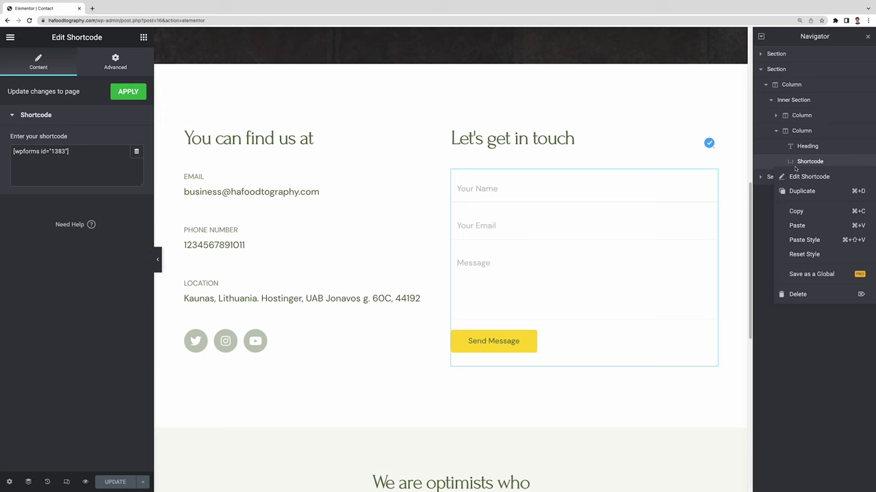
{"action": "left_click", "coordinate": [796, 294]}
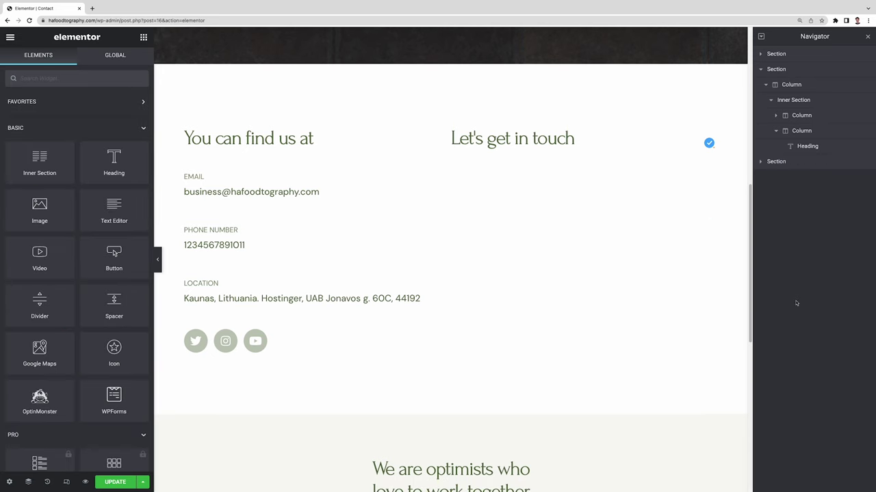
{"action": "left_click", "coordinate": [96, 76]}
{"action": "type", "text": "wp"}
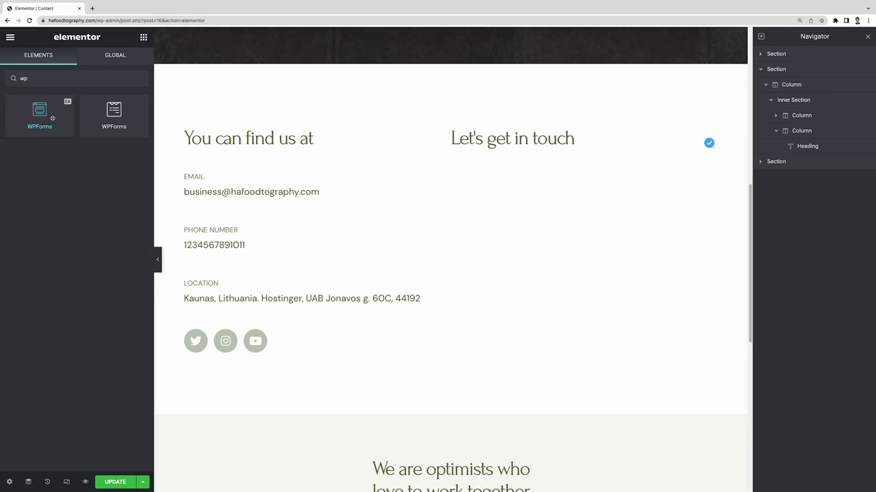
{"action": "left_click_drag", "start_coordinate": [48, 115], "coordinate": [480, 154]}
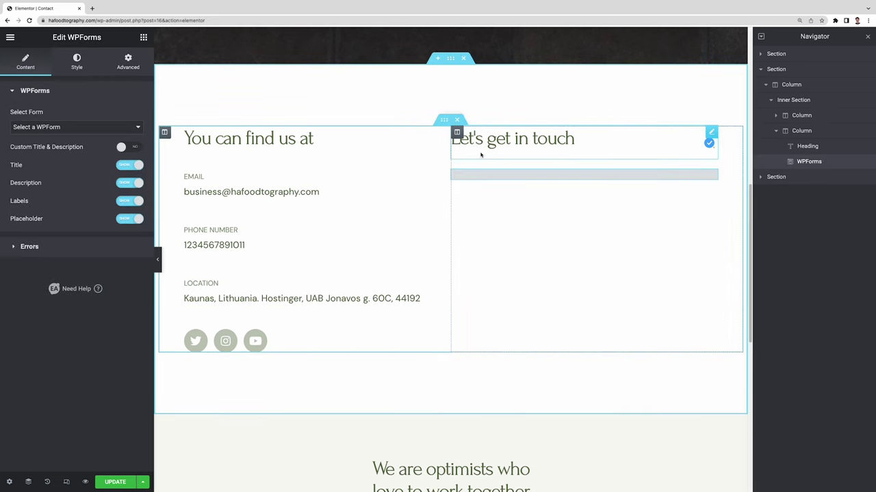
Choose "Contact form" as the form shown by the WPForms widget and hide its title
{"action": "left_click", "coordinate": [101, 128]}
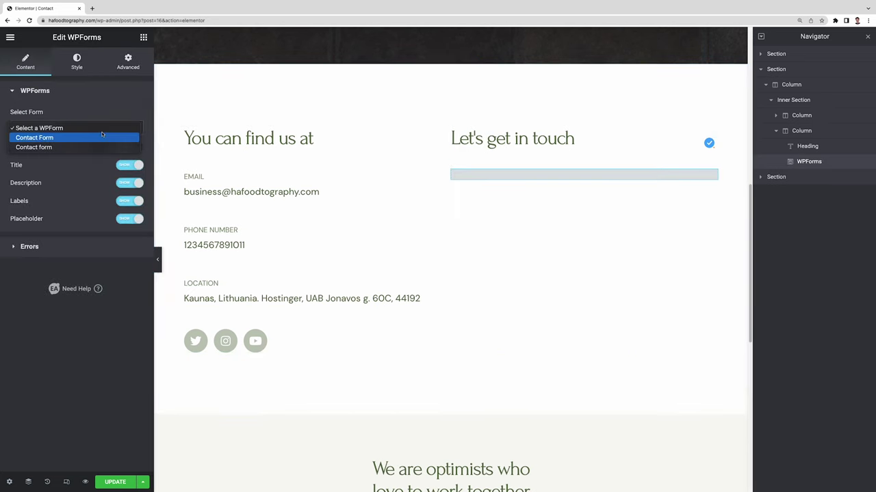
{"action": "left_click", "coordinate": [76, 150]}
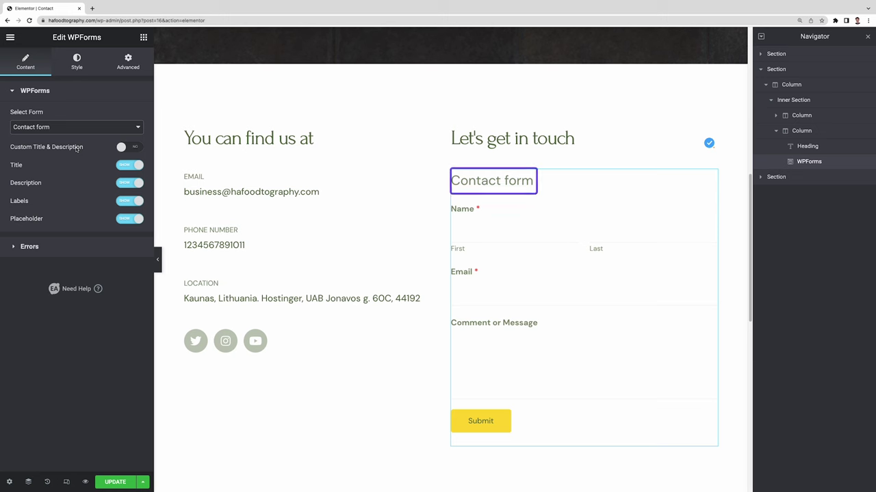
{"action": "left_click", "coordinate": [135, 166]}
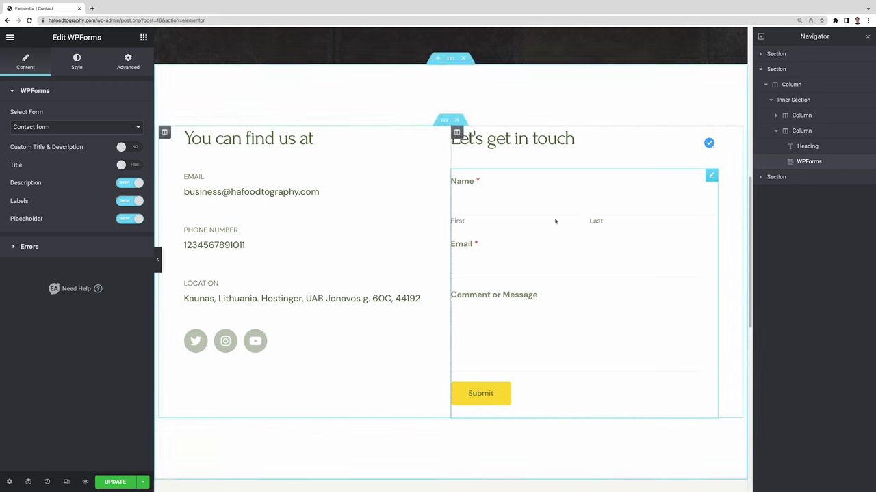
{"action": "scroll", "coordinate": [555, 221], "scroll_direction": "down", "scroll_amount": 5}
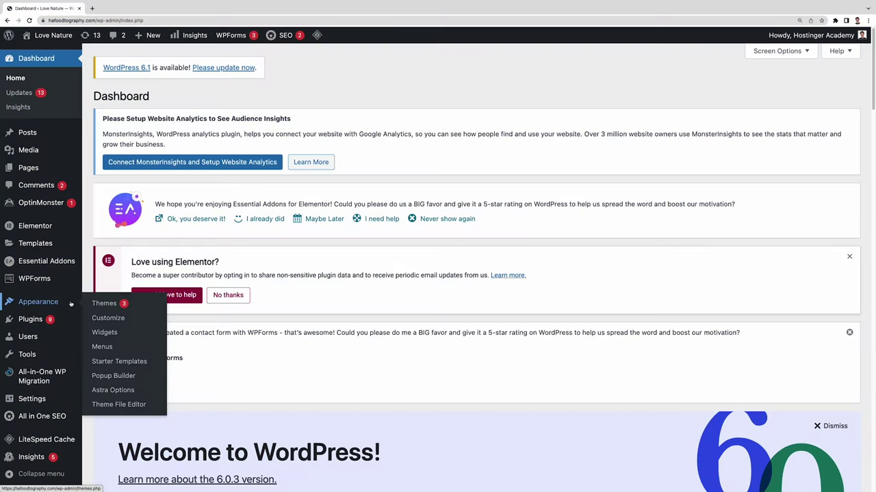
In the theme customizer's Header Builder, change the logo to the Foodtography image and remove the phone number button from the header
{"action": "mouse_move", "coordinate": [73, 303]}
{"action": "left_click", "coordinate": [130, 322]}
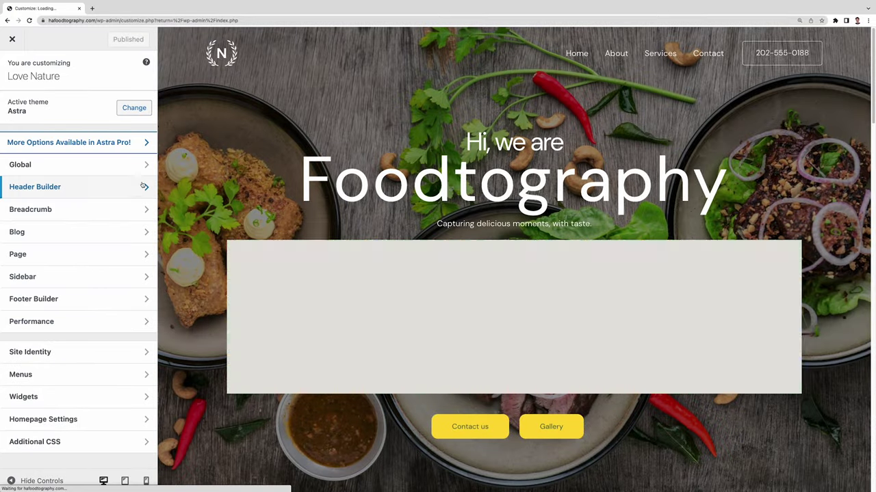
{"action": "left_click", "coordinate": [141, 186]}
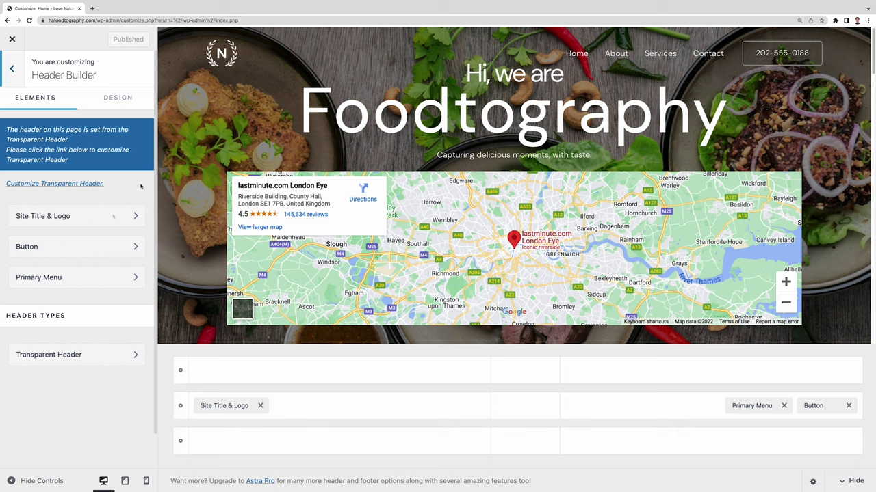
{"action": "left_click", "coordinate": [111, 217]}
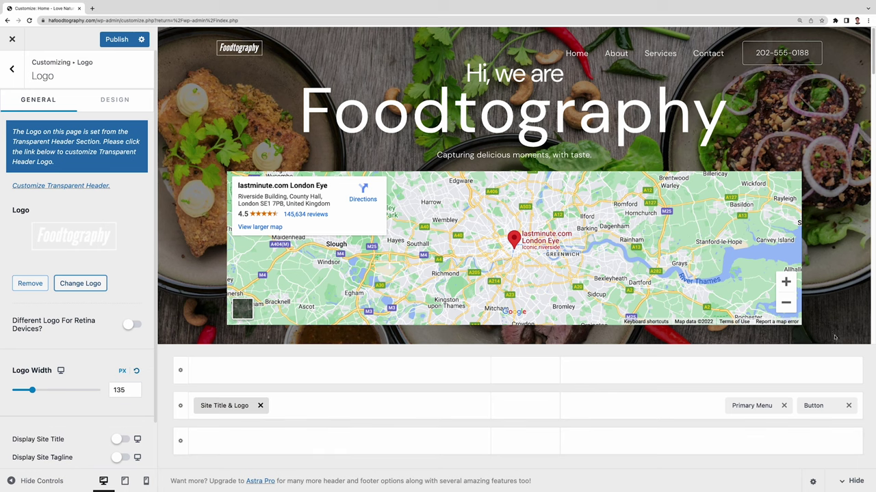
{"action": "left_click", "coordinate": [849, 406]}
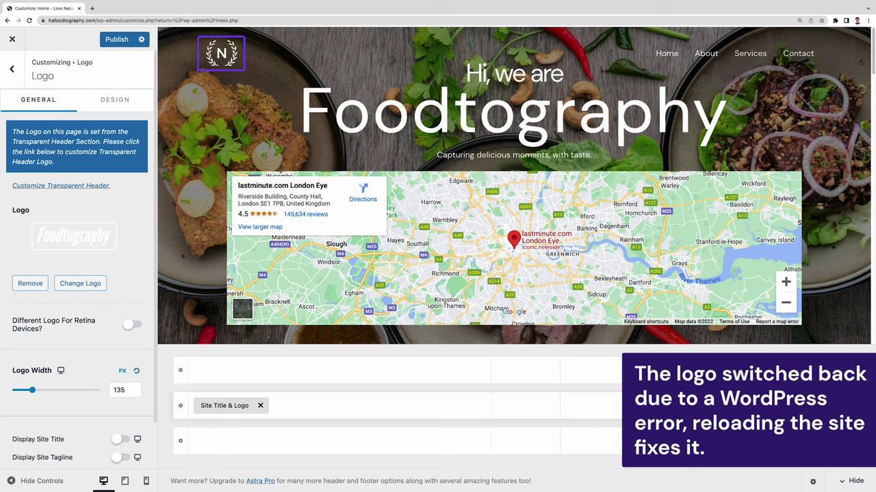
Open the primary menu's configuration and add the "See our works" page to Main Menu
{"action": "left_click", "coordinate": [849, 406]}
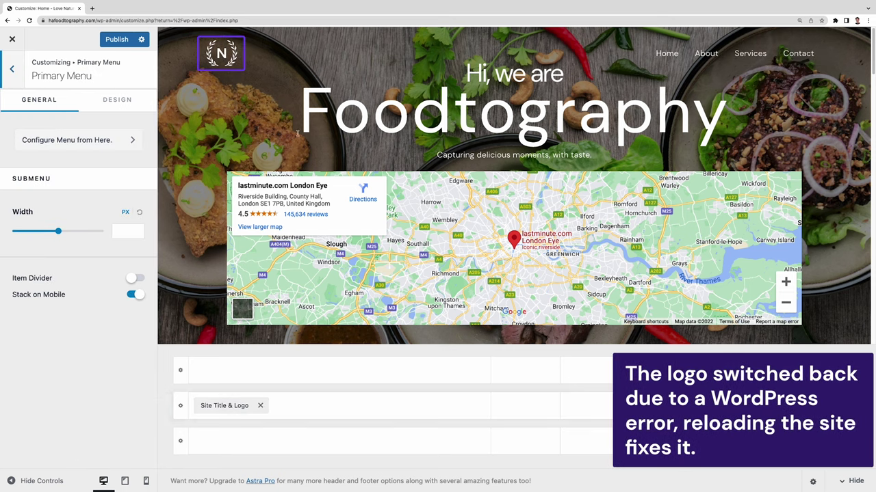
{"action": "left_click", "coordinate": [108, 141]}
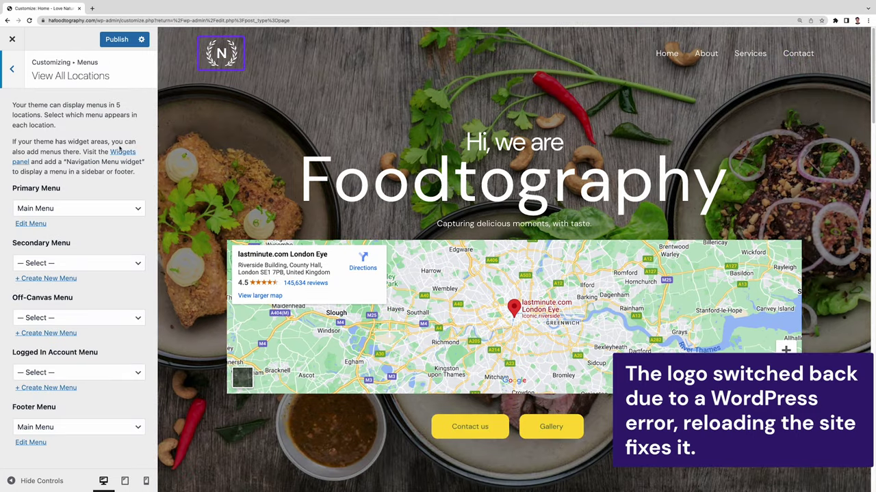
{"action": "left_click", "coordinate": [40, 228]}
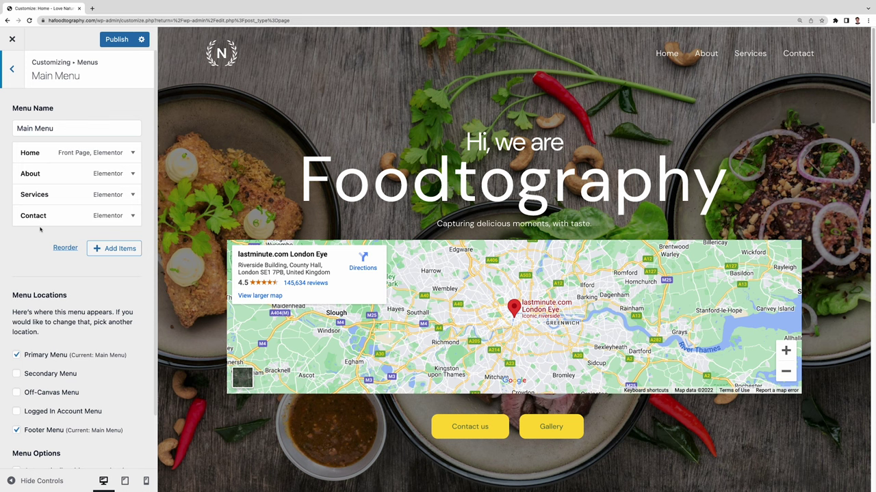
{"action": "left_click", "coordinate": [110, 249]}
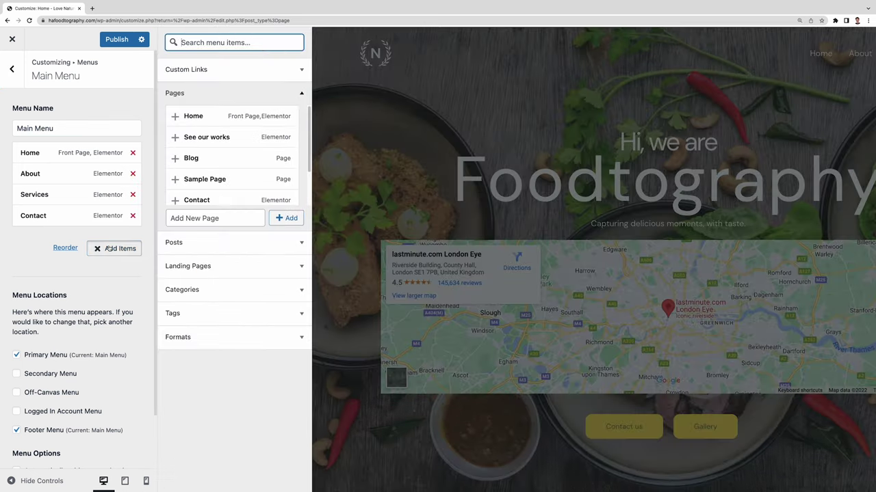
{"action": "left_click", "coordinate": [175, 138]}
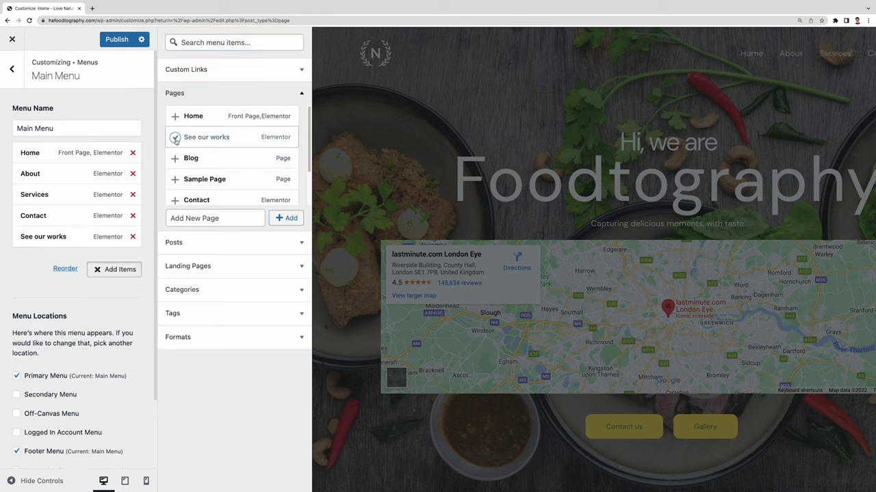
Rename the "See our works" menu item to "Gallery", place it between About and Services, and publish the changes
{"action": "left_click", "coordinate": [64, 236]}
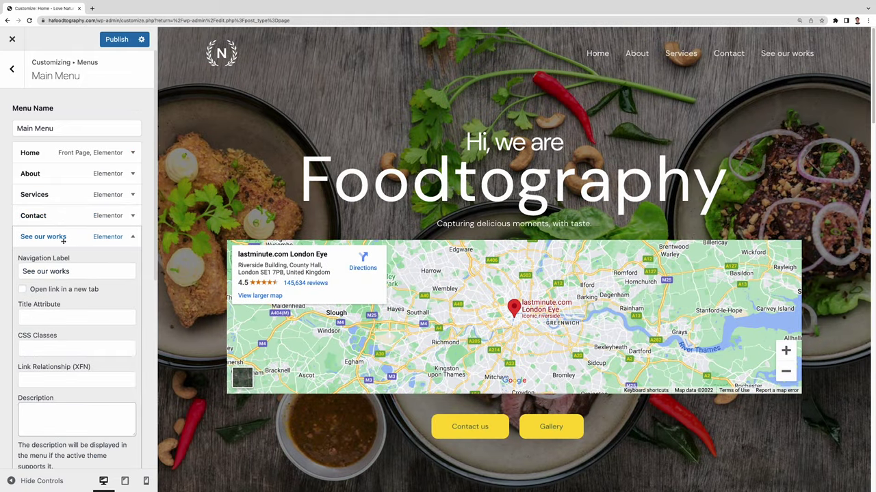
{"action": "key", "text": "Tab"}
{"action": "type", "text": "Gallery"}
{"action": "left_click_drag", "start_coordinate": [45, 238], "coordinate": [61, 185]}
{"action": "left_click", "coordinate": [132, 196]}
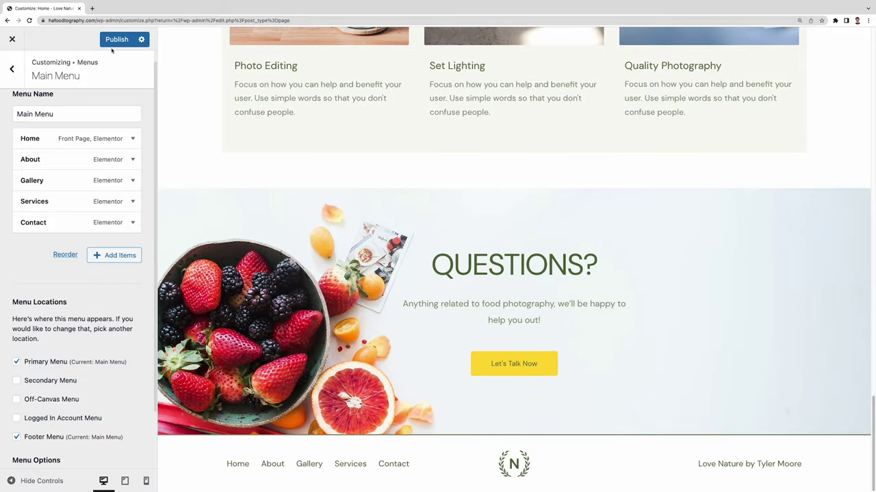
{"action": "left_click", "coordinate": [114, 43]}
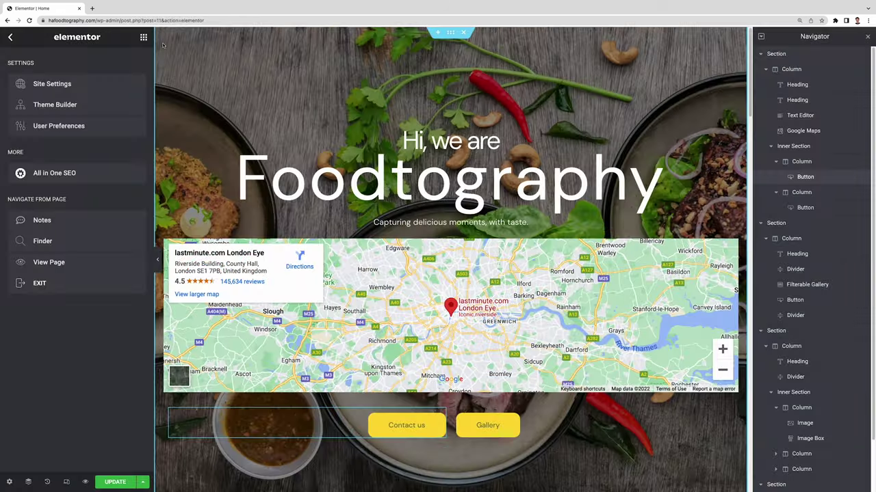
Paste a page link into the home banner's "Contact us" button, and copy the About link address from the live site's menu
{"action": "left_click", "coordinate": [144, 37]}
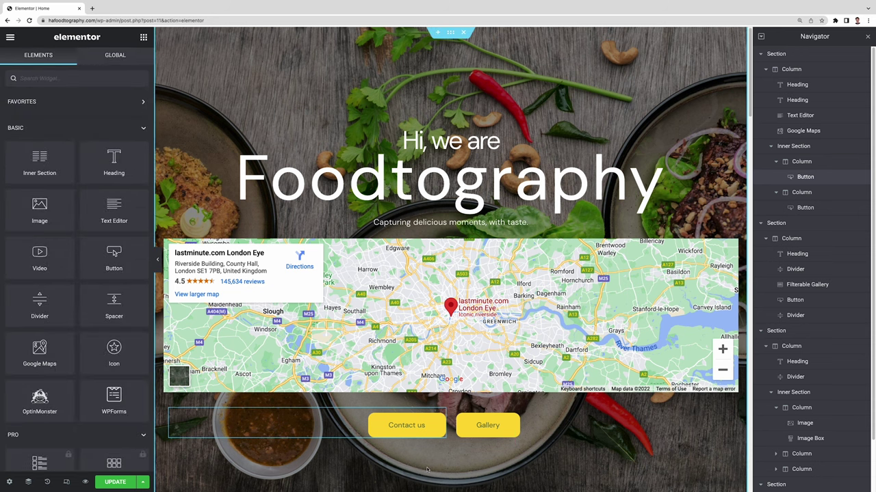
{"action": "left_click", "coordinate": [440, 418]}
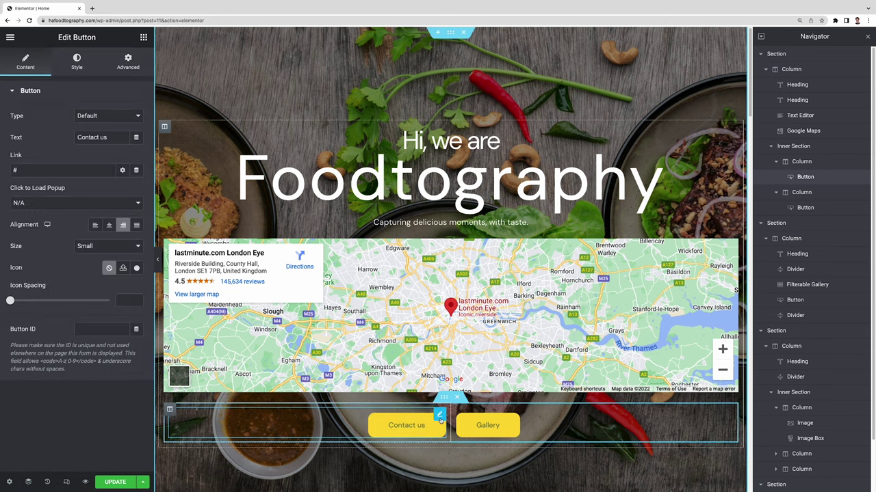
{"action": "left_click", "coordinate": [17, 170]}
{"action": "key", "text": "BackSpace"}
{"action": "right_click", "coordinate": [31, 175]}
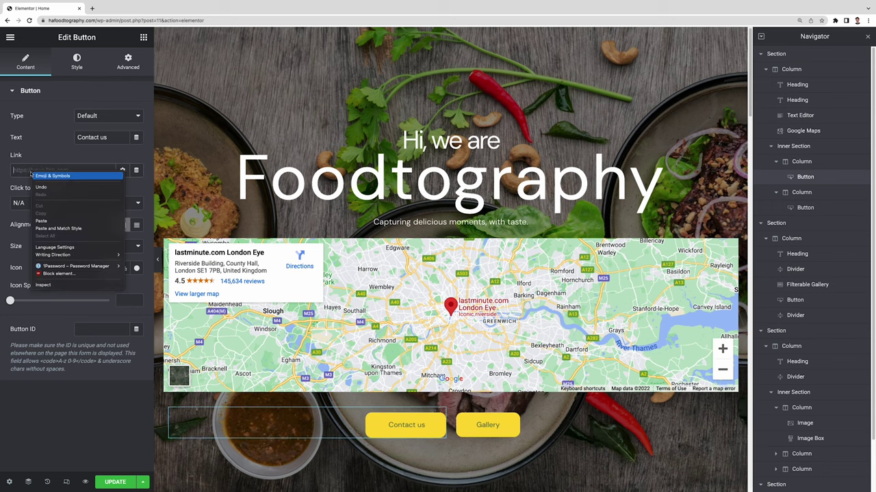
{"action": "left_click", "coordinate": [41, 221]}
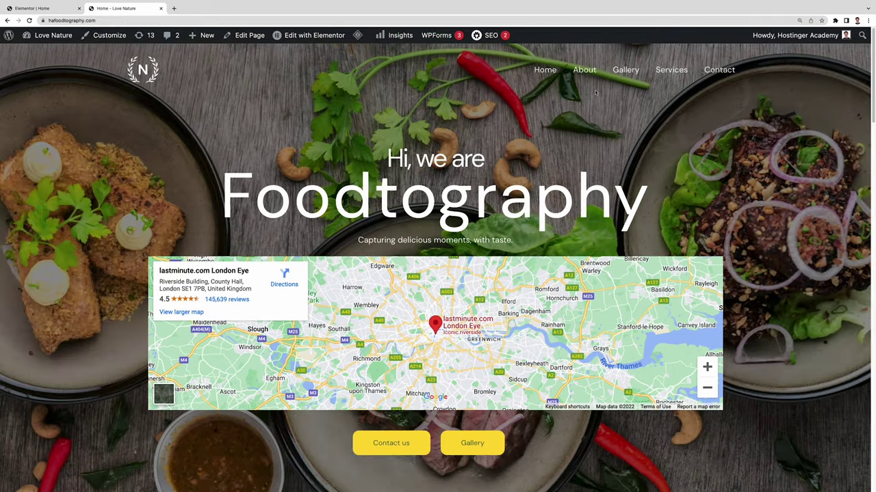
{"action": "right_click", "coordinate": [587, 73]}
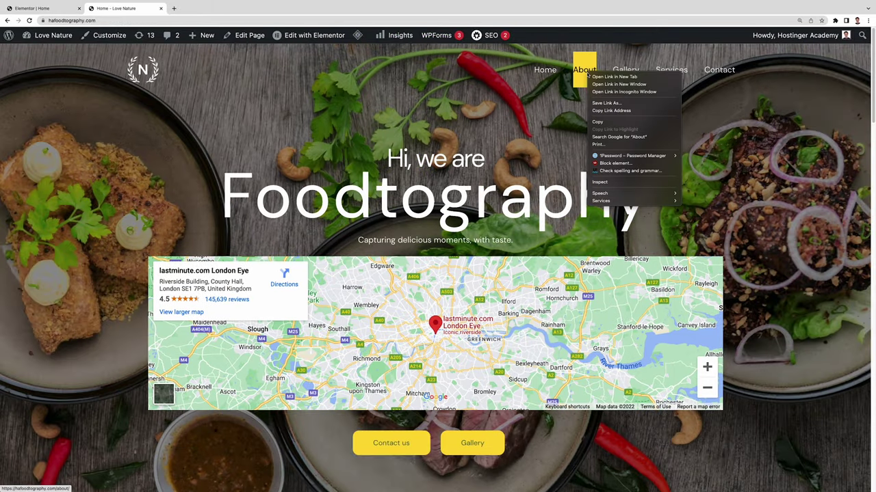
{"action": "left_click", "coordinate": [600, 110]}
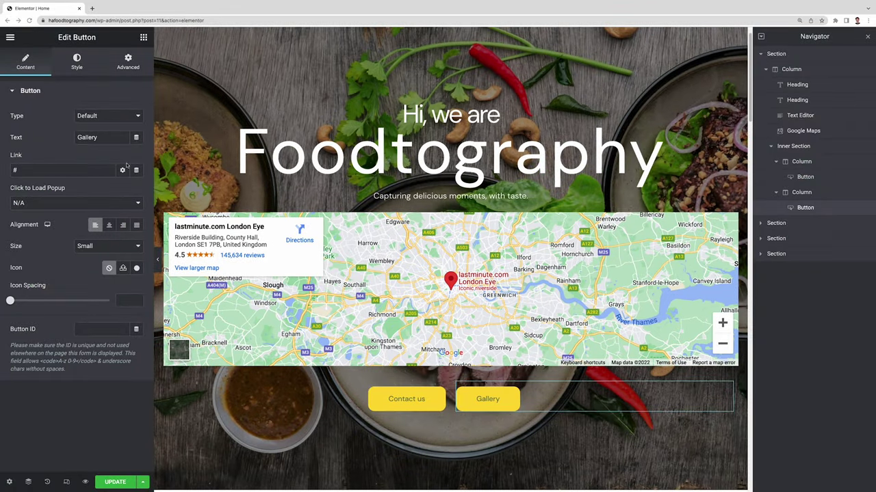
{"action": "left_click", "coordinate": [91, 170]}
{"action": "key", "text": "ctrl+a"}
{"action": "type", "text": "https://hafoodtography.com/portfolio/"}
{"action": "scroll", "coordinate": [616, 274], "scroll_direction": "down", "scroll_amount": 20}
{"action": "left_click", "coordinate": [478, 344]}
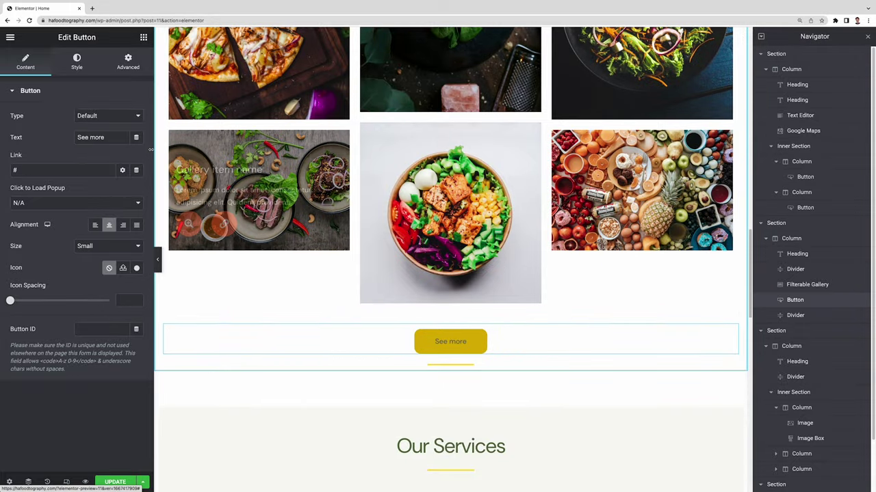
{"action": "left_click", "coordinate": [95, 171]}
{"action": "key", "text": "ctrl+a"}
{"action": "type", "text": "https://hafoodtography.com/portfolio/"}
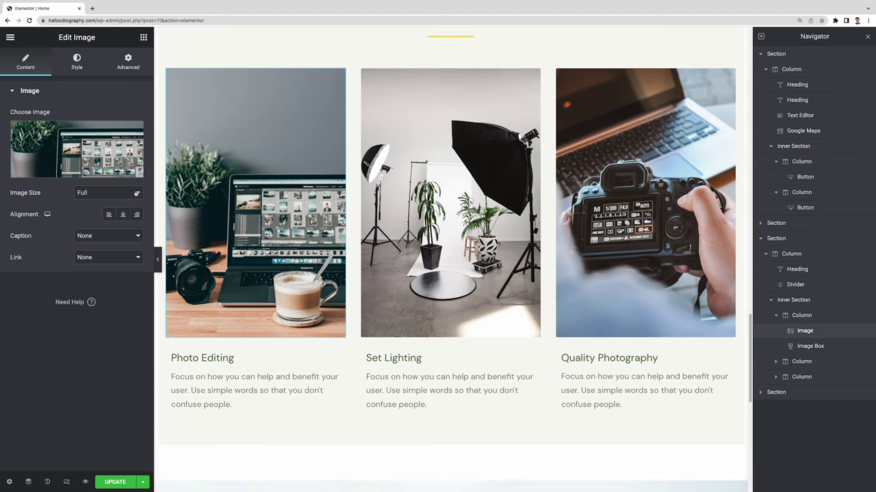
{"action": "left_click", "coordinate": [109, 259]}
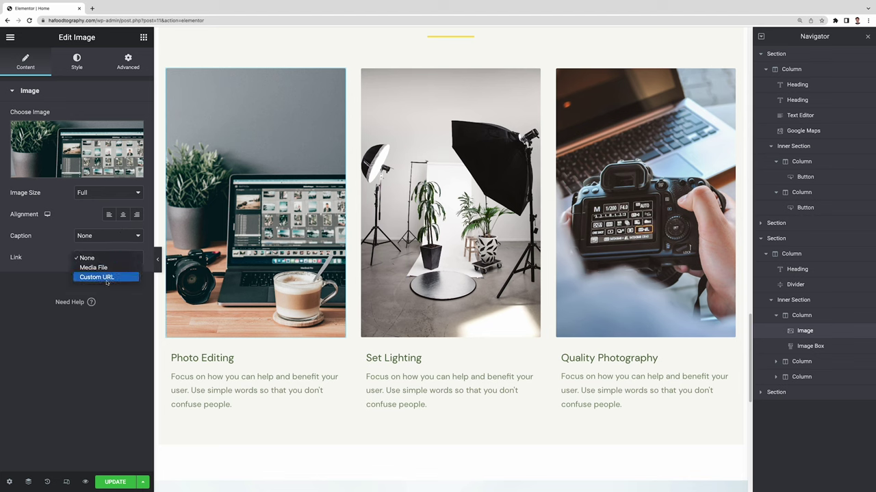
{"action": "left_click", "coordinate": [96, 277]}
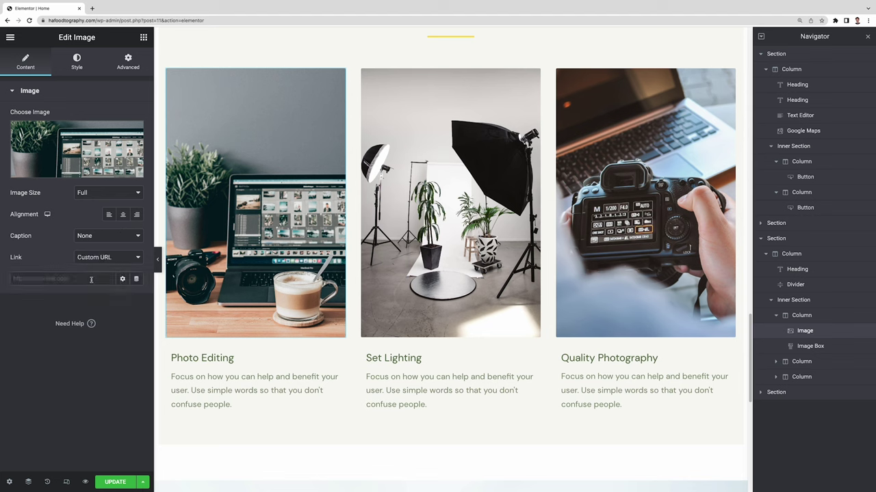
{"action": "type", "text": "https://hafoodtography.com/services/"}
{"action": "type", "text": "p"}
{"action": "scroll", "coordinate": [417, 346], "scroll_direction": "down", "scroll_amount": 5}
{"action": "left_click", "coordinate": [417, 347]}
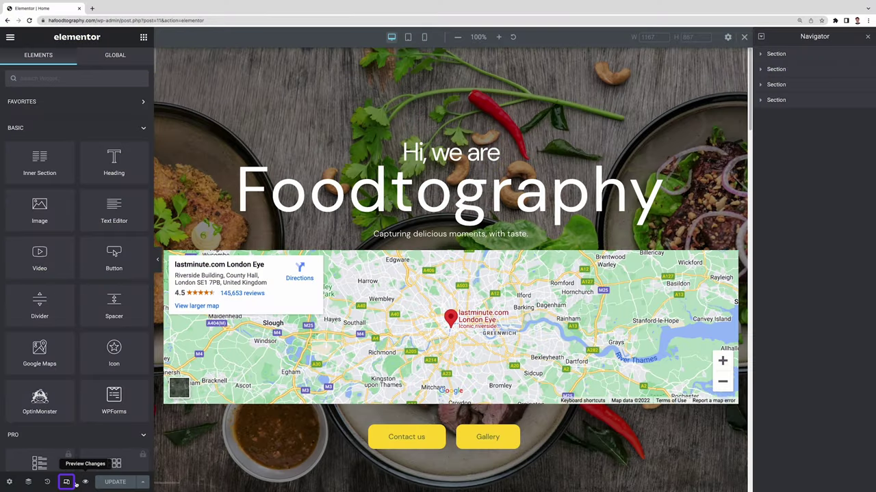
In the mobile layout, shrink the "Foodtography" heading's font so it fits on one line and set its padding to 12 px on all sides
{"action": "left_click", "coordinate": [425, 37]}
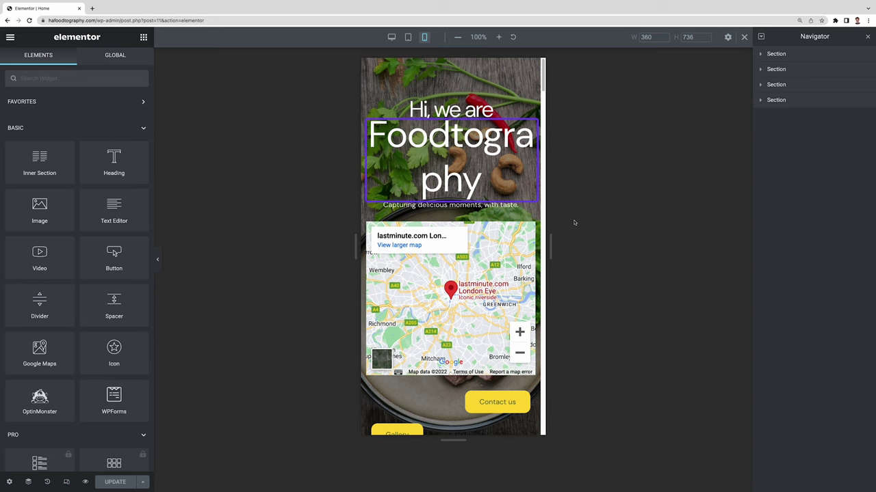
{"action": "left_click", "coordinate": [472, 129]}
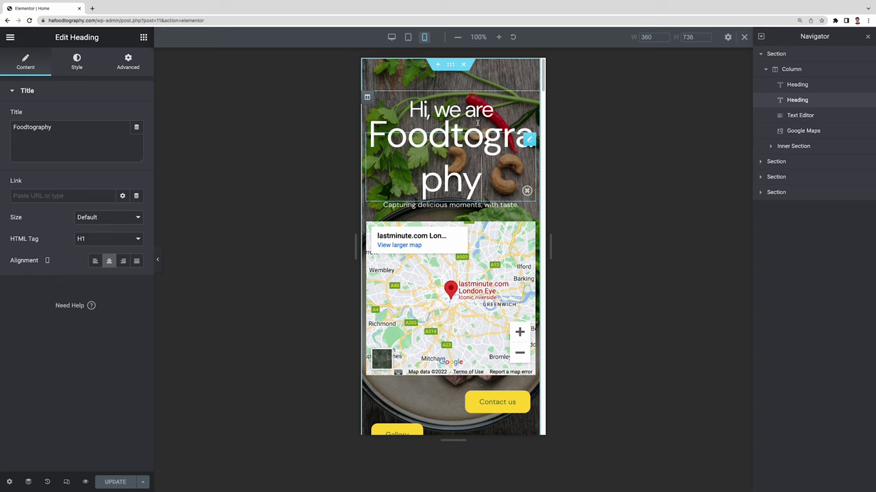
{"action": "left_click", "coordinate": [77, 63]}
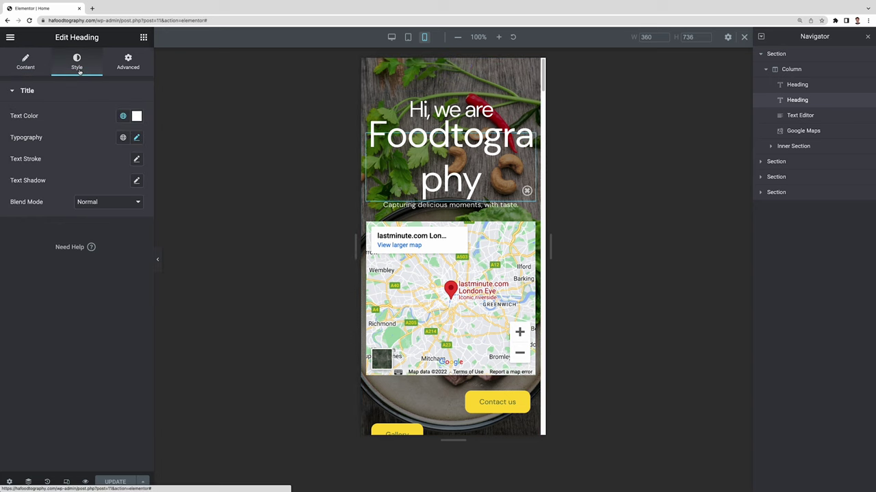
{"action": "left_click", "coordinate": [134, 139]}
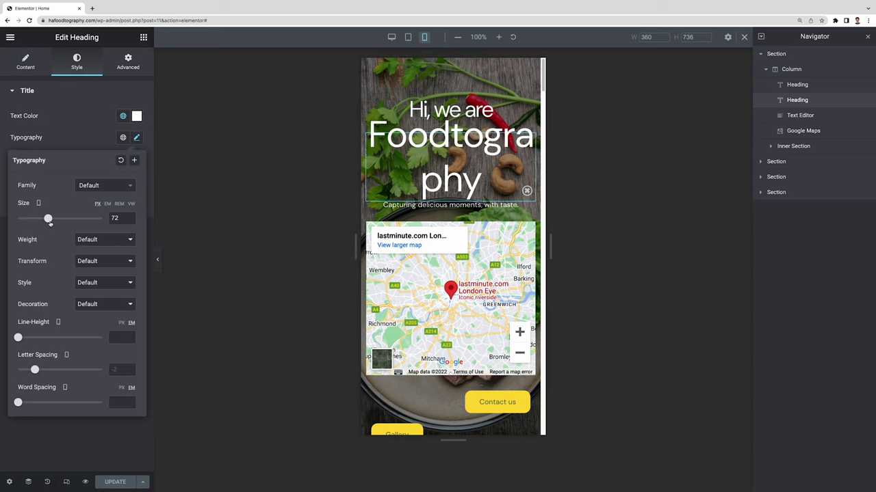
{"action": "left_click_drag", "start_coordinate": [48, 219], "coordinate": [40, 223]}
{"action": "left_click", "coordinate": [60, 66]}
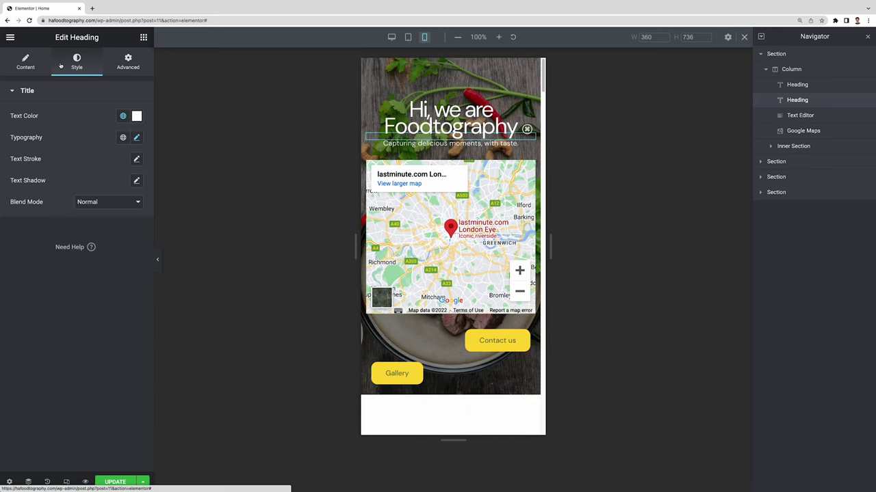
{"action": "left_click", "coordinate": [124, 70]}
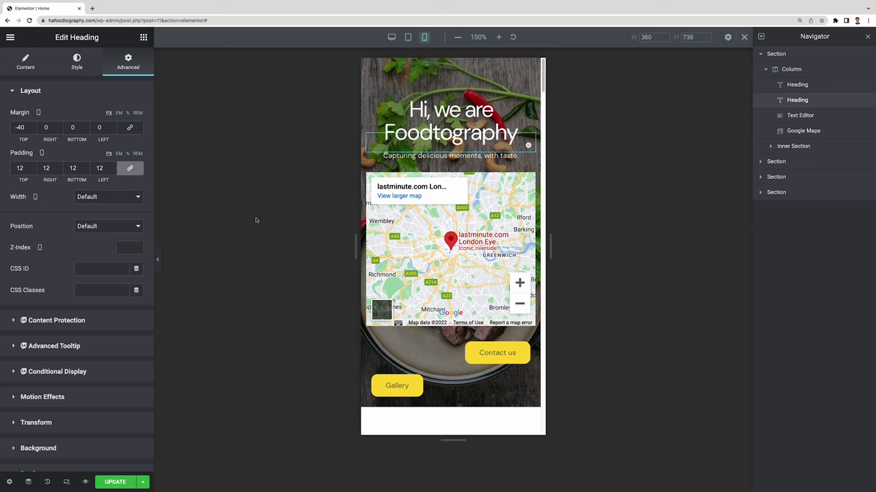
Center-align the banner's "Gallery" and "Contact us" buttons in the mobile layout and save the page
{"action": "left_click", "coordinate": [397, 385]}
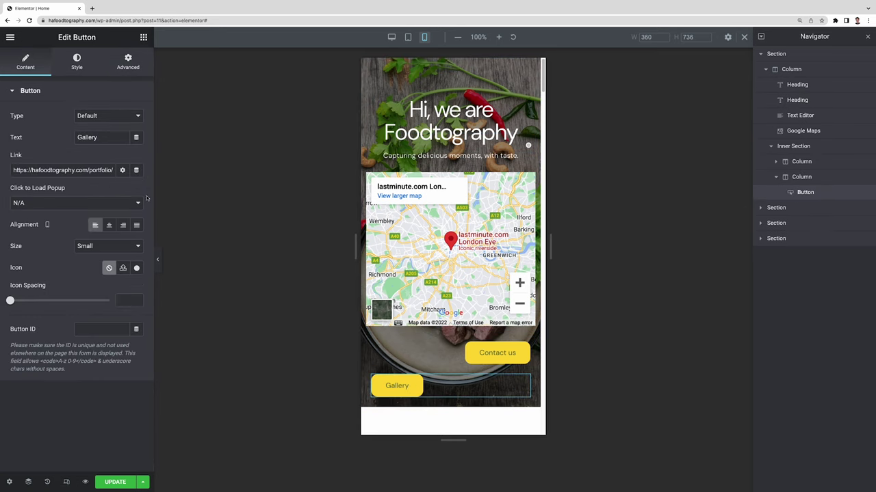
{"action": "left_click", "coordinate": [109, 225]}
{"action": "left_click", "coordinate": [512, 354]}
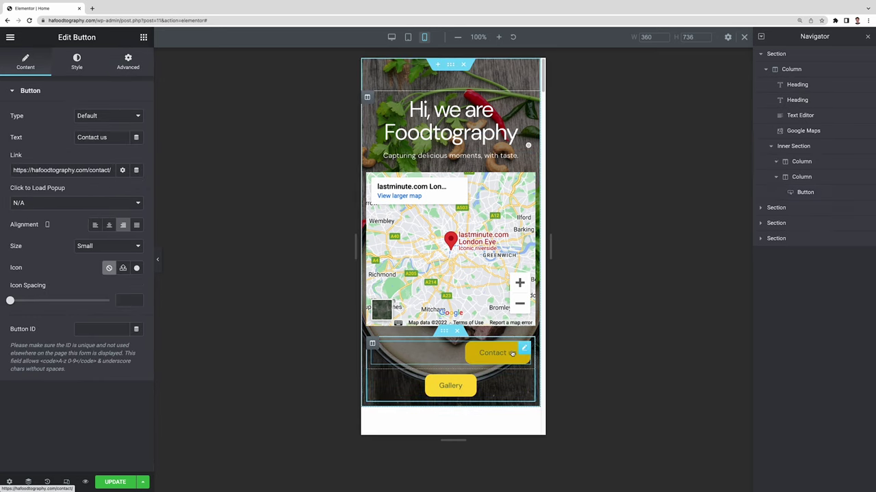
{"action": "left_click", "coordinate": [109, 224]}
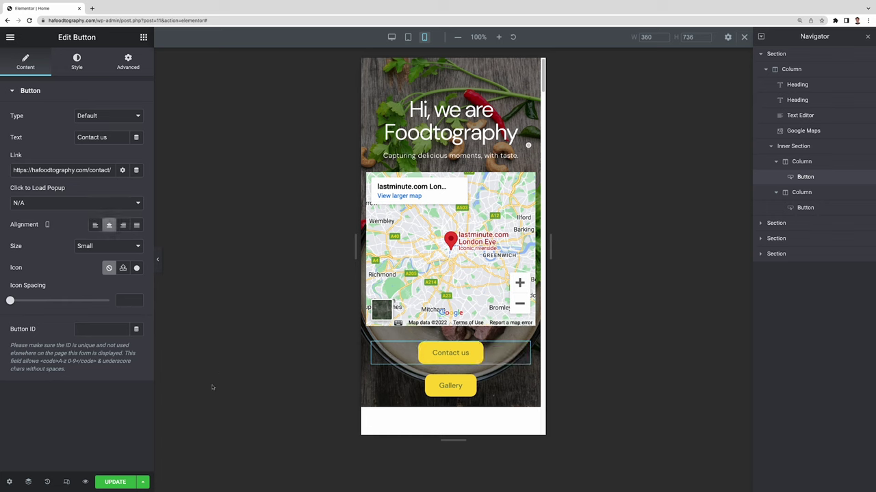
{"action": "key", "text": "ctrl+s"}
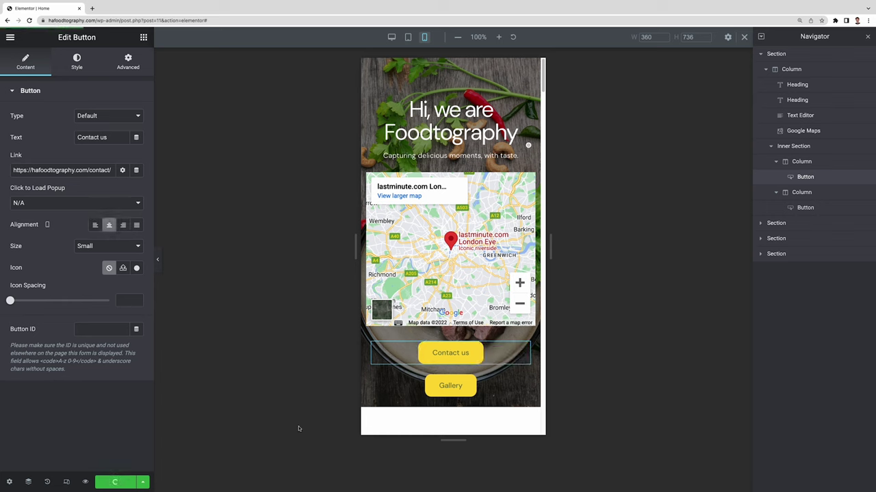